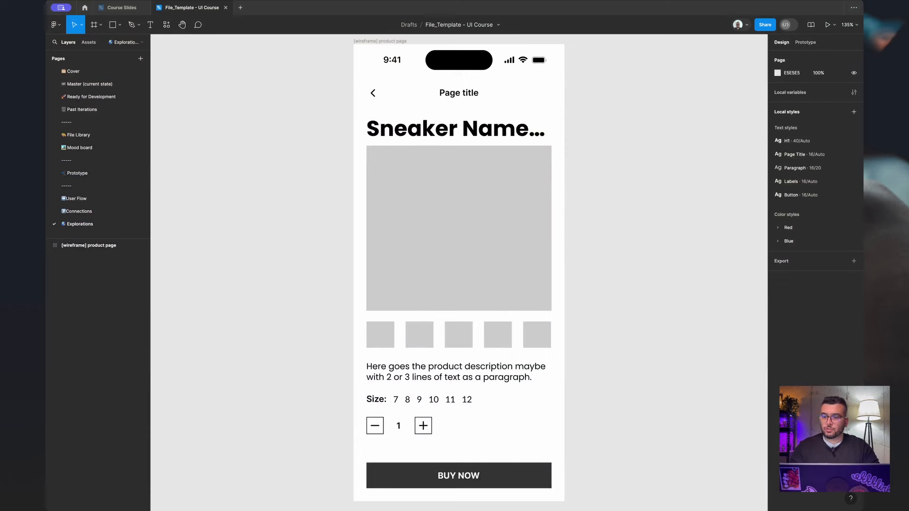
# Duplicate the [wireframe] product page frame on the Explorations page.
pyautogui.hscroll(8, 613, 93)
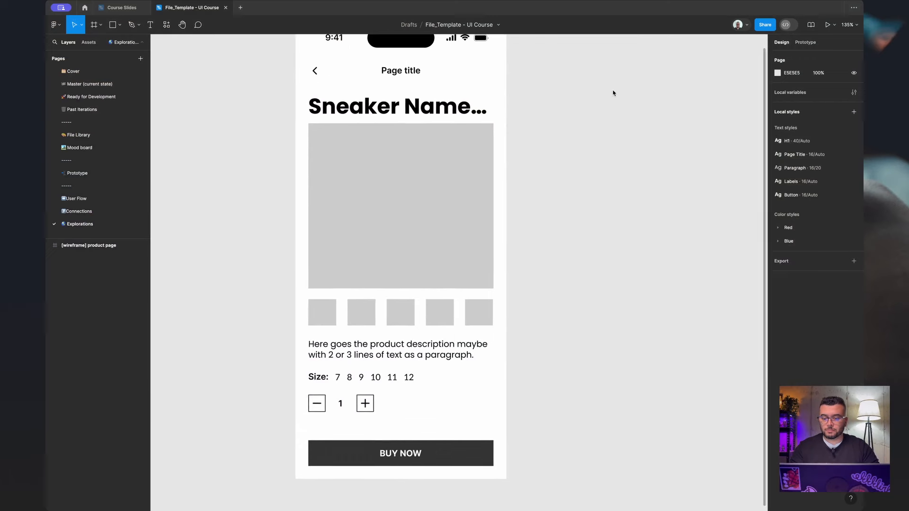
pyautogui.scroll(-1, 613, 93)
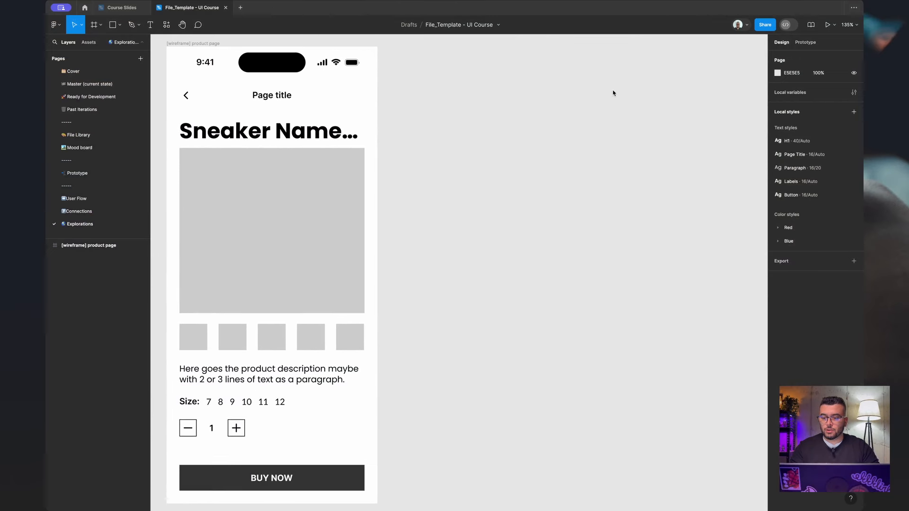
pyautogui.click(105, 247)
pyautogui.hotkey('ctrl', 'd')
pyautogui.doubleClick(92, 258)
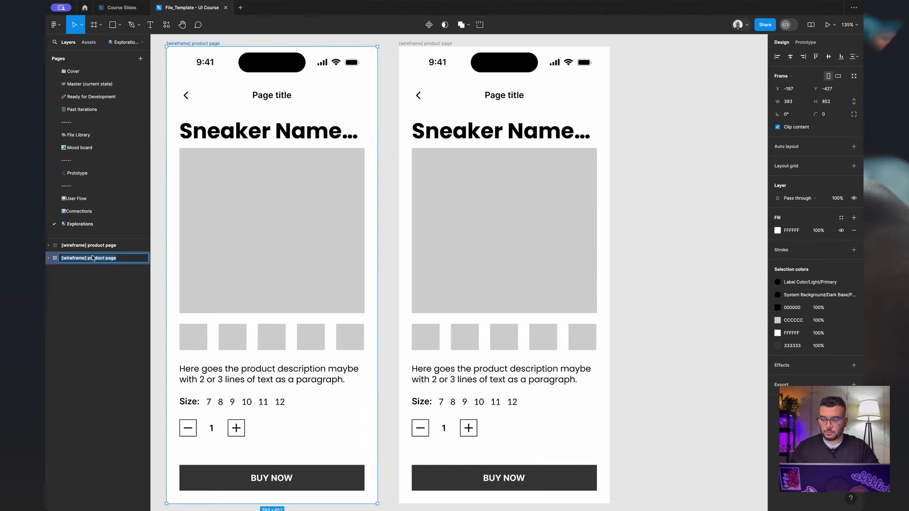
pyautogui.press('Left')
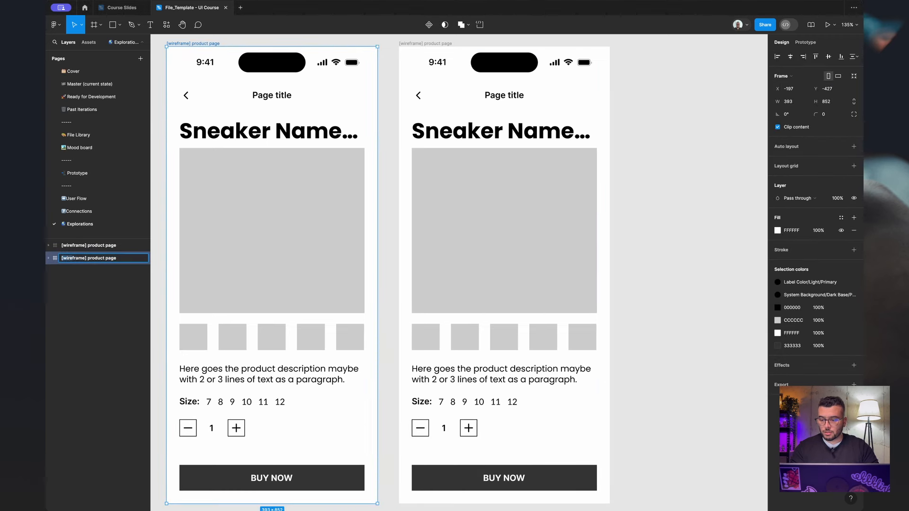
pyautogui.hotkey('shift', 'Right')
pyautogui.hotkey('shift', 'Right')
pyautogui.hotkey('shift', 'Right')
pyautogui.hotkey('shift', 'Right')
pyautogui.hotkey('shift', 'Right')
pyautogui.press('Return')
# Place the duplicate frame below the original in the layer order and rename it "product page".
pyautogui.click(91, 249)
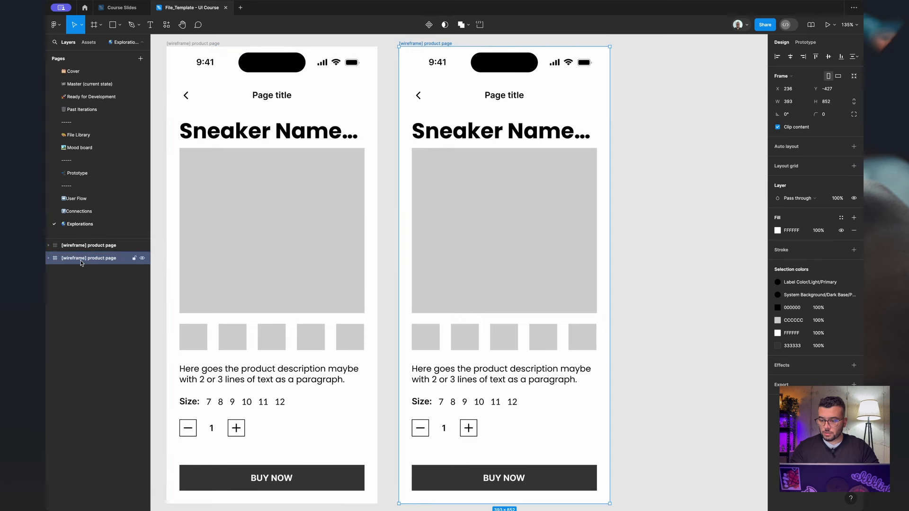
pyautogui.doubleClick(82, 260)
pyautogui.press('BackSpace')
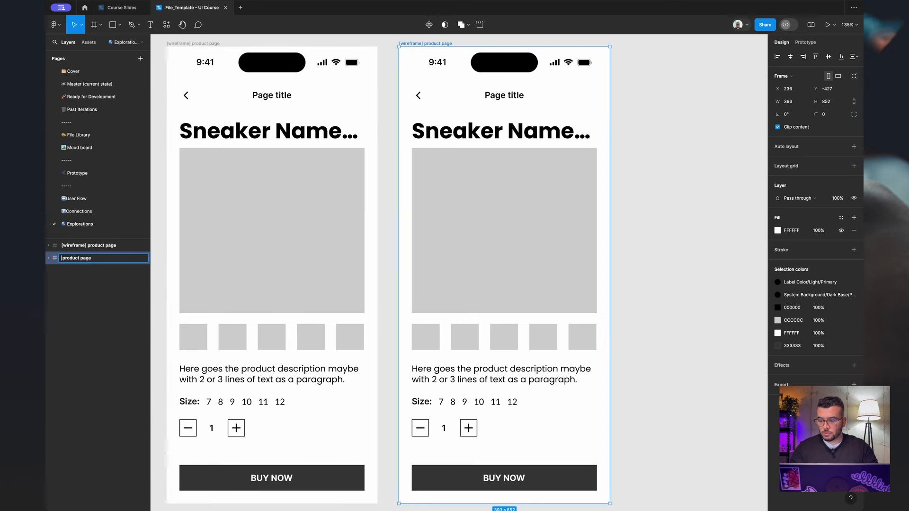
pyautogui.press('Return')
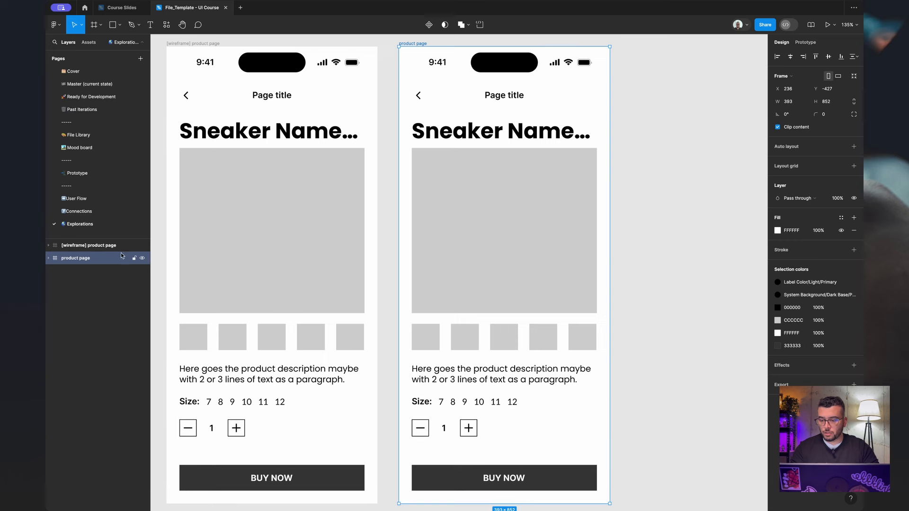
# Lock the original [wireframe] product page frame and clear the selection.
pyautogui.click(134, 245)
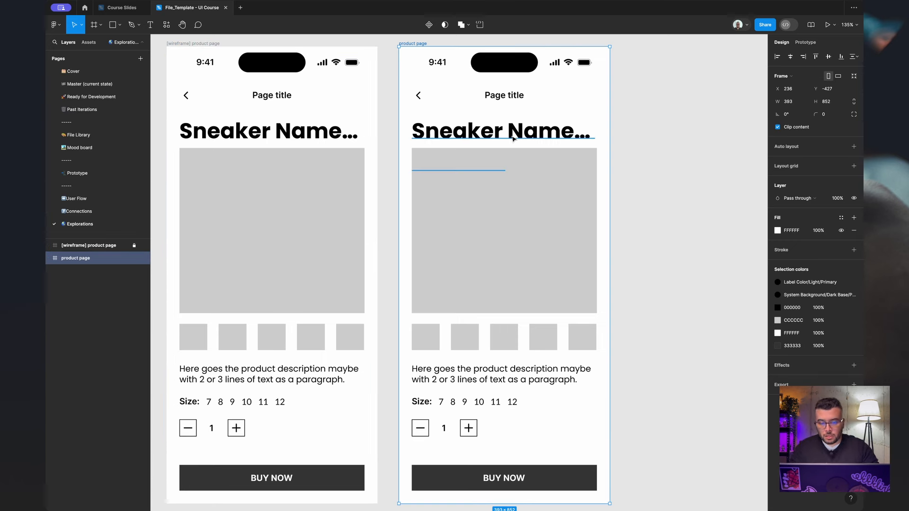
pyautogui.click(659, 122)
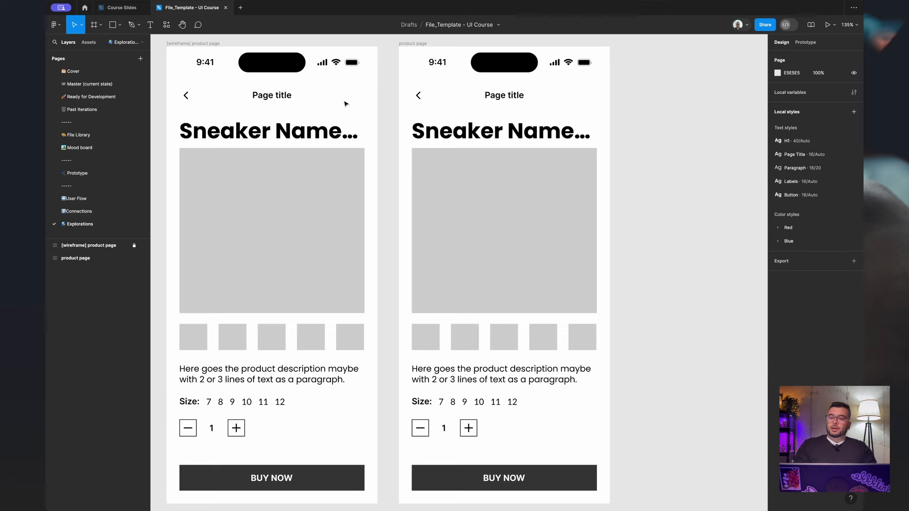
# Open the Mood board page and examine the reference image with three Nike sneaker phone screens.
pyautogui.click(109, 149)
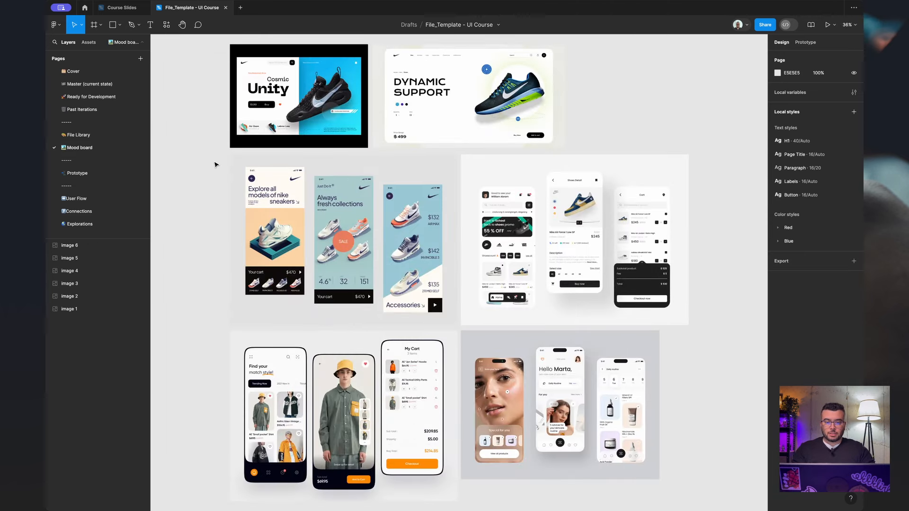
pyautogui.scroll(5, 297, 177)
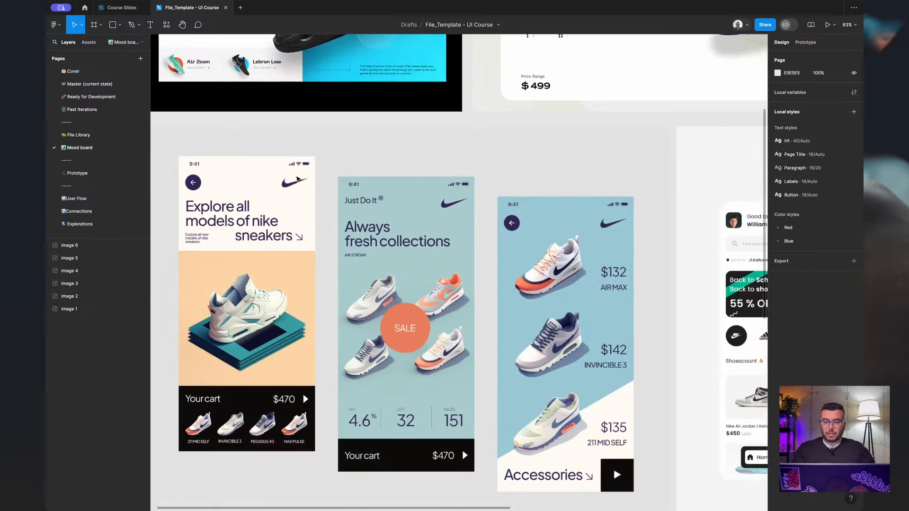
pyautogui.hscroll(-4, 343, 194)
pyautogui.scroll(-3, 343, 194)
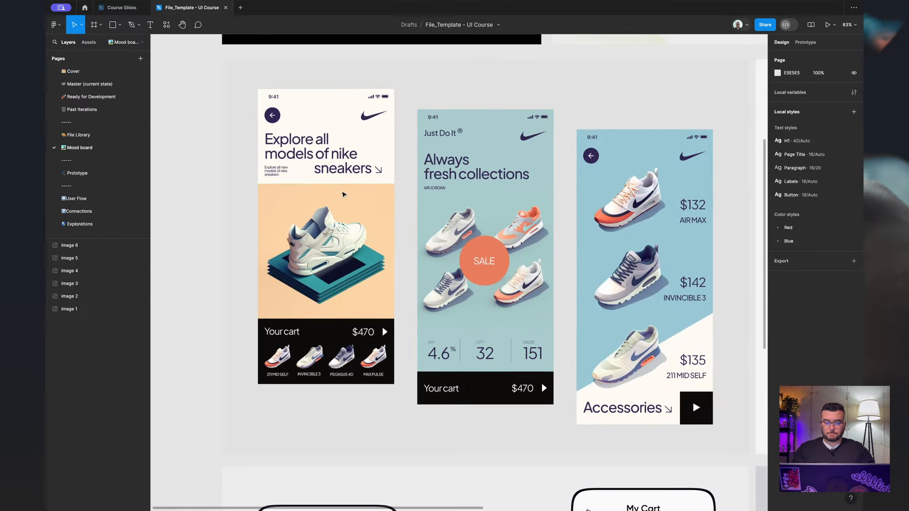
pyautogui.scroll(1, 344, 194)
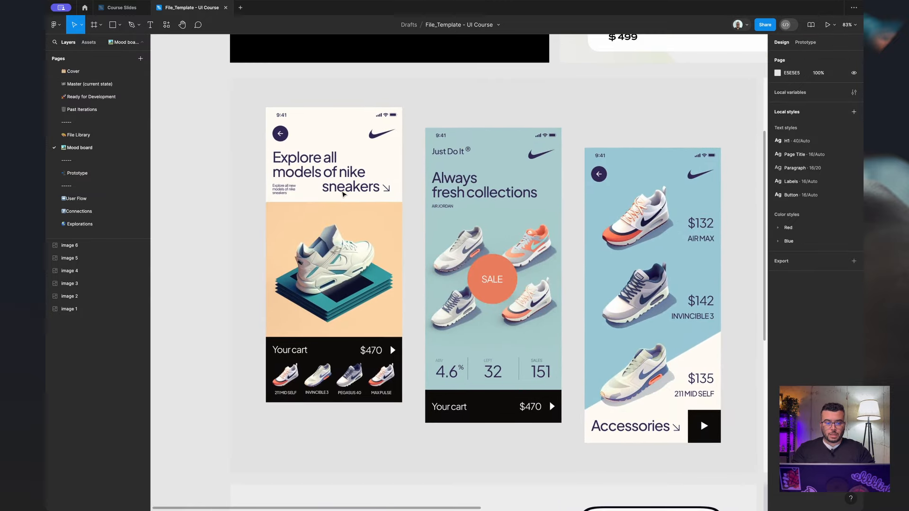
pyautogui.scroll(1, 344, 194)
pyautogui.hscroll(1, 344, 194)
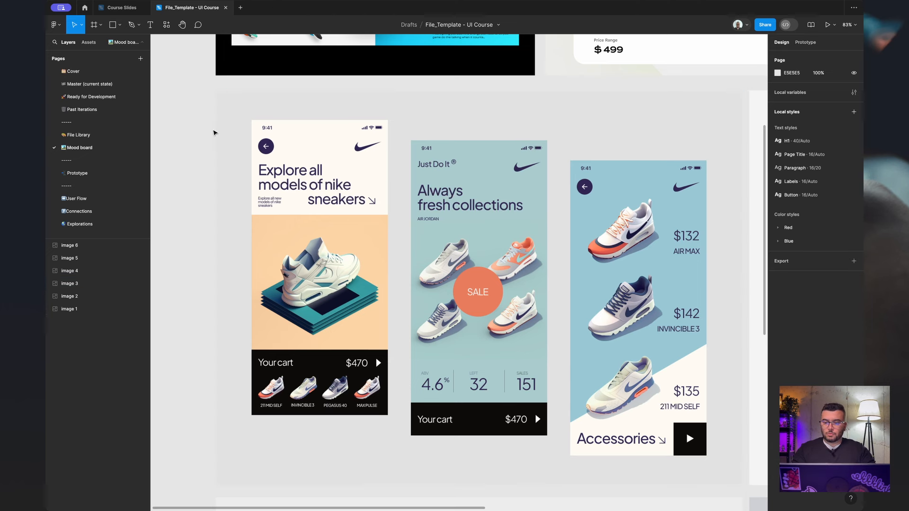
# Expand the Blue and Red color style groups and run the Tailwind CSS Color Generator plugin.
pyautogui.click(778, 241)
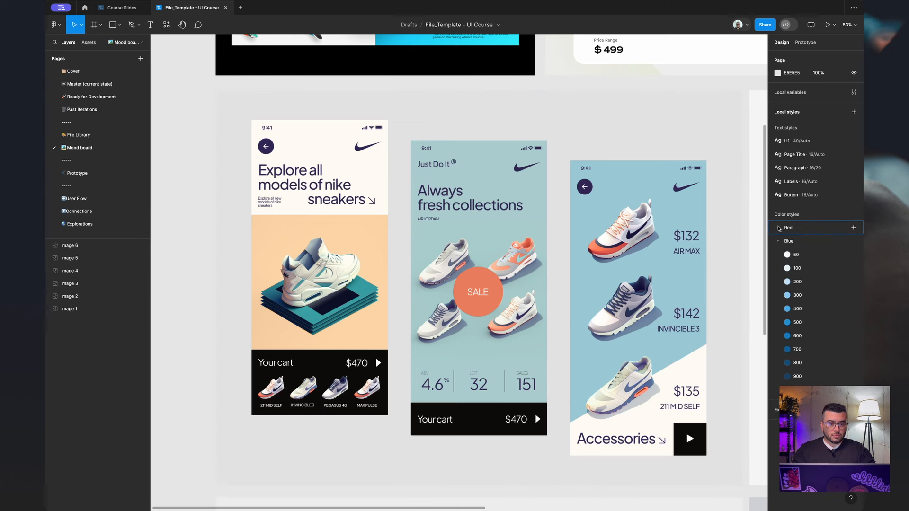
pyautogui.click(778, 228)
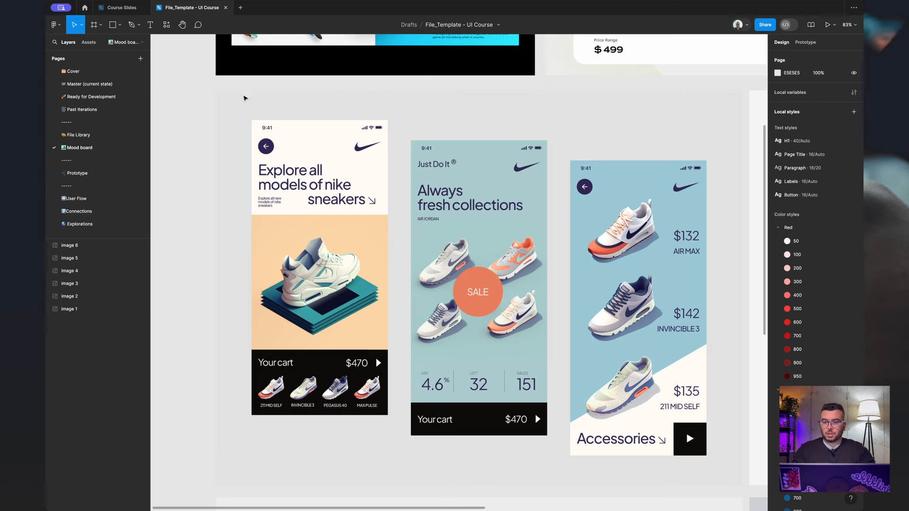
pyautogui.press('super+slash')
pyautogui.write('ta')
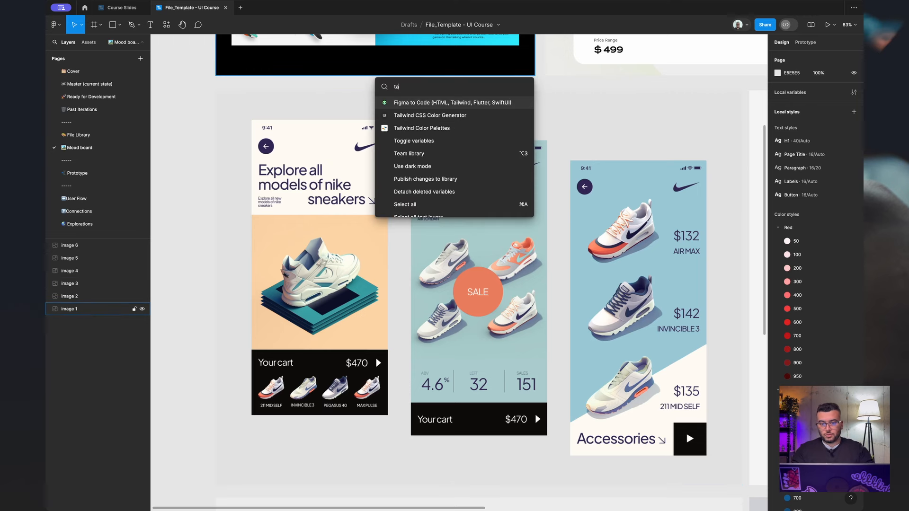
pyautogui.press('Down')
pyautogui.press('Return')
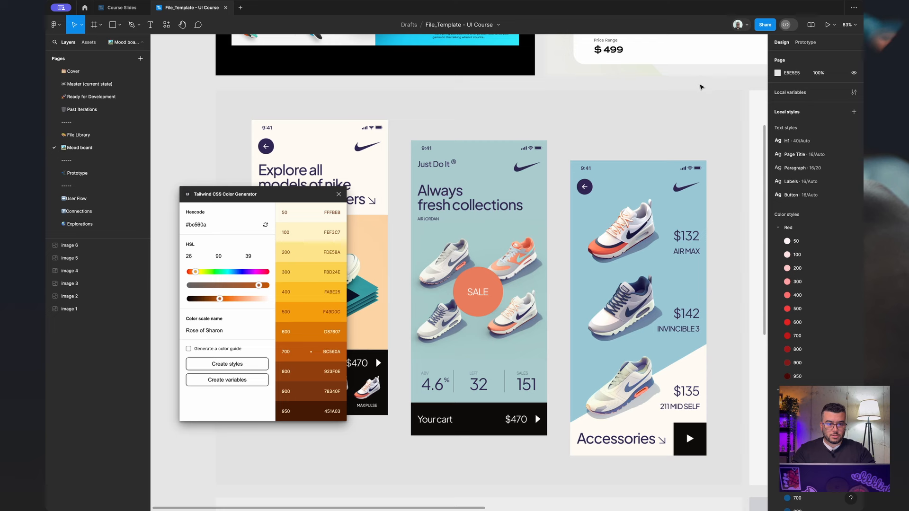
pyautogui.click(777, 73)
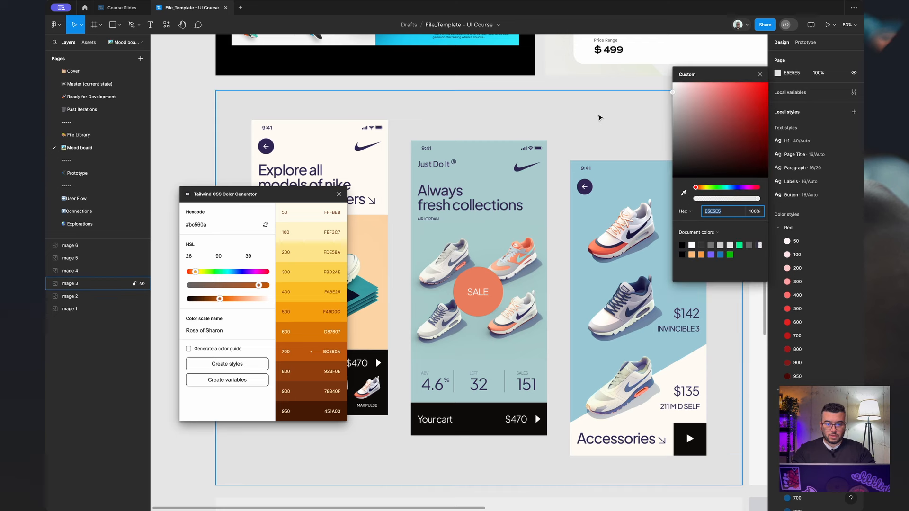
pyautogui.click(598, 78)
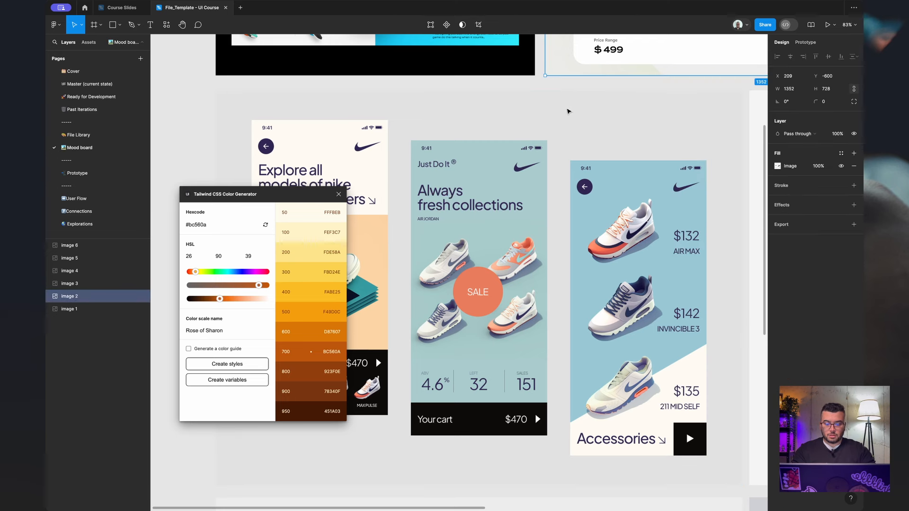
pyautogui.click(567, 108)
pyautogui.press('i')
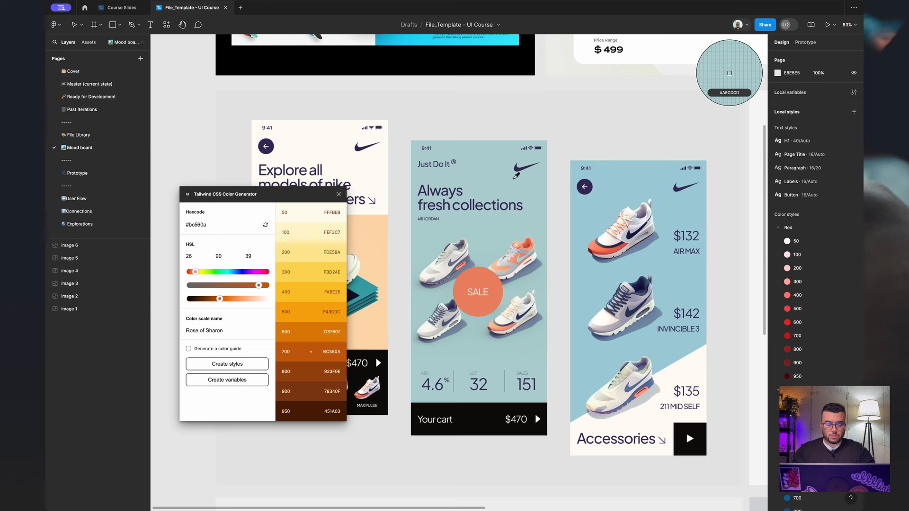
pyautogui.press('Escape')
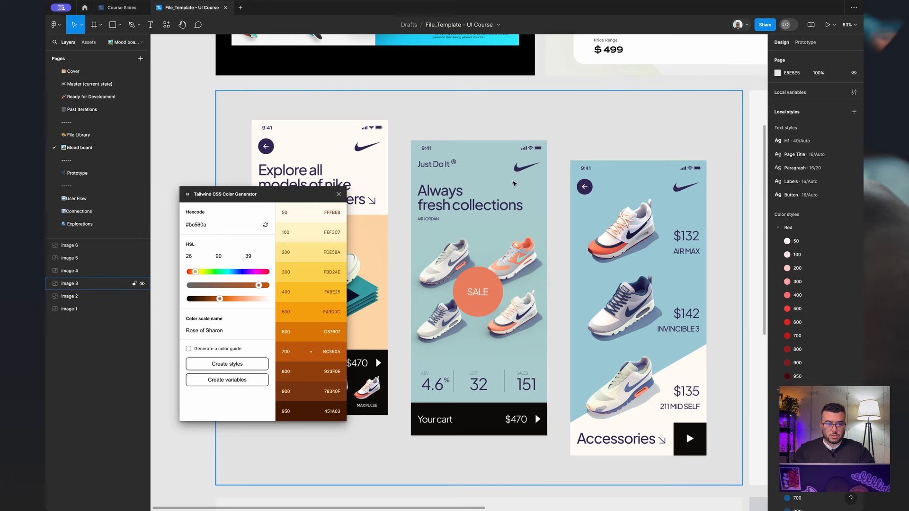
pyautogui.click(205, 226)
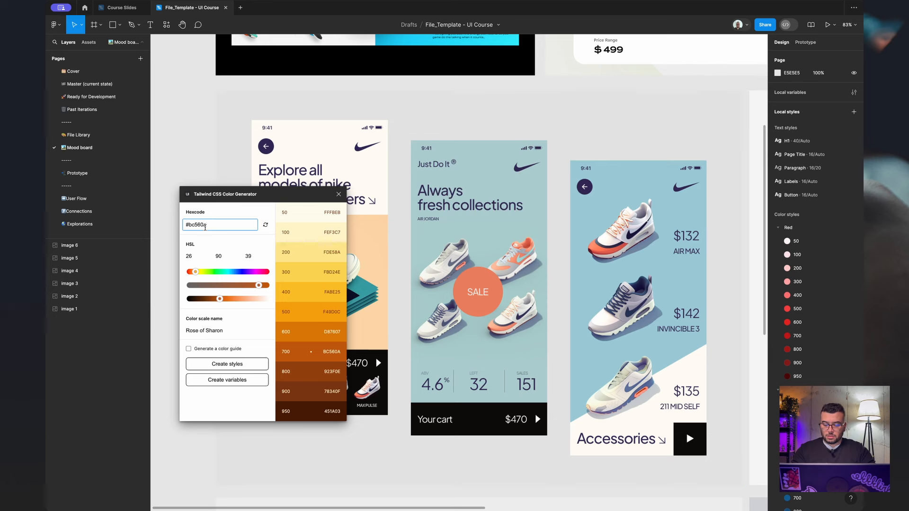
pyautogui.hotkey('ctrl', 'v')
pyautogui.hotkey('ctrl', 'z')
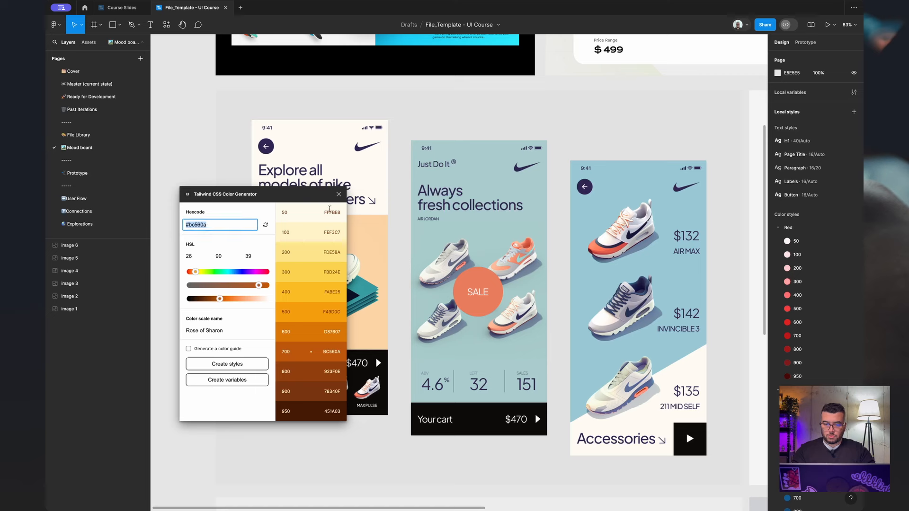
# Sample the teal background of the middle sneaker screen as the page color and copy its hex code A9CCCD.
pyautogui.click(777, 72)
pyautogui.click(684, 193)
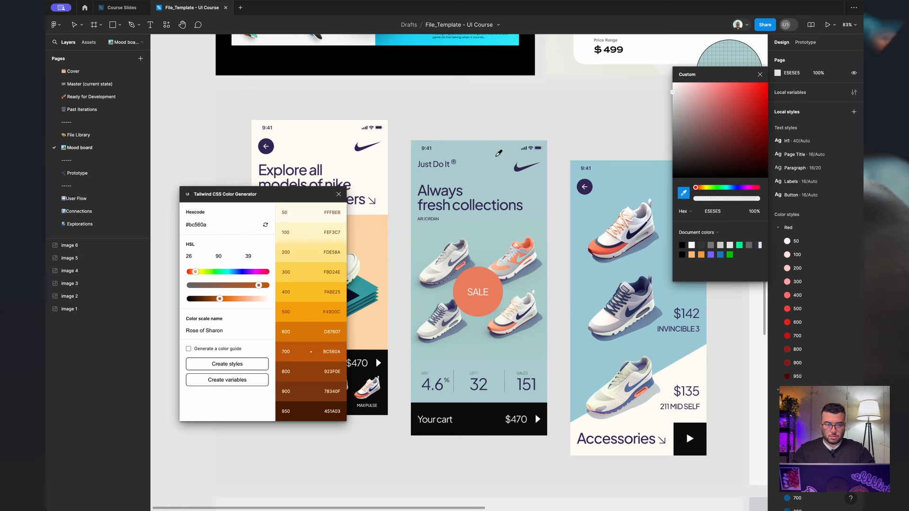
pyautogui.click(496, 156)
pyautogui.click(725, 214)
pyautogui.hotkey('ctrl', 'c')
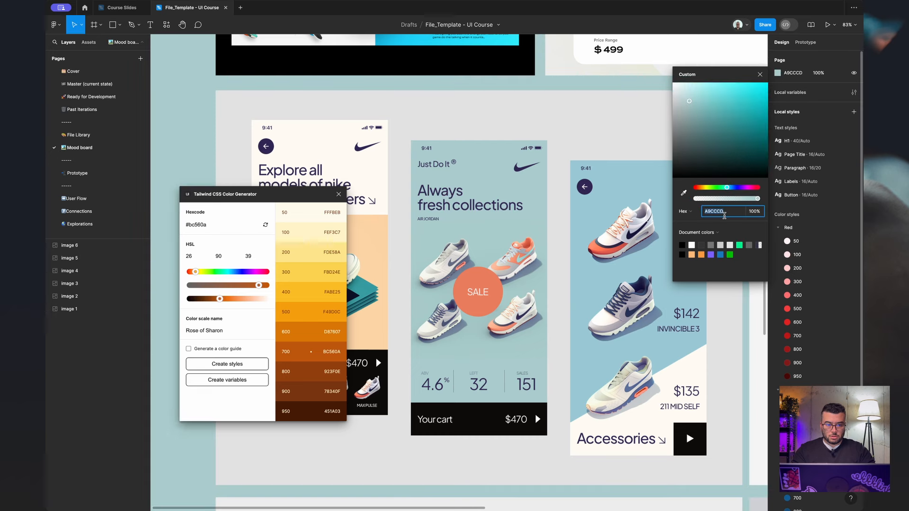
pyautogui.press('Escape')
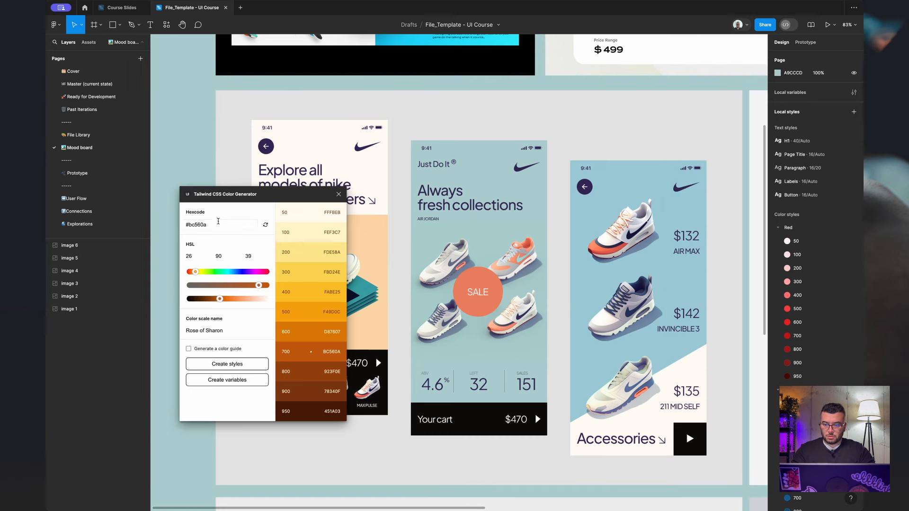
# Set the color generator's hexcode to #A9CCCD.
pyautogui.click(214, 227)
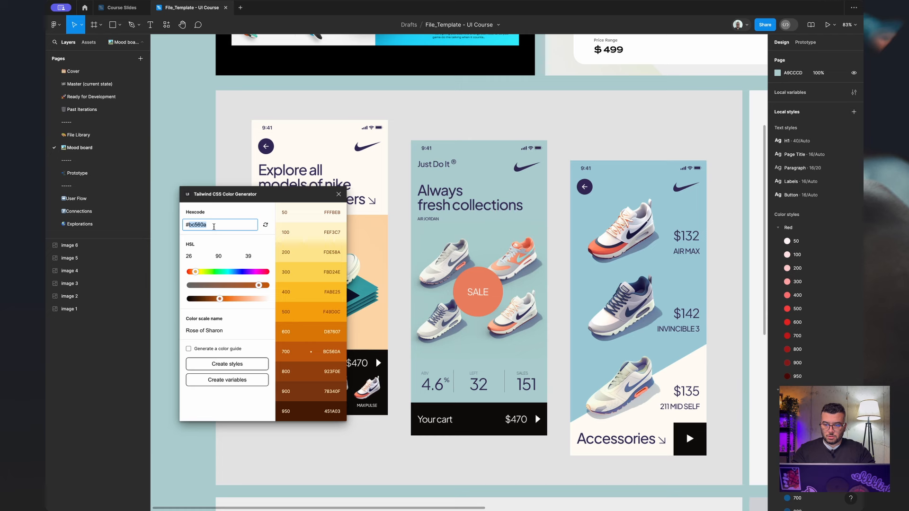
pyautogui.hotkey('ctrl', 'v')
pyautogui.click(468, 87)
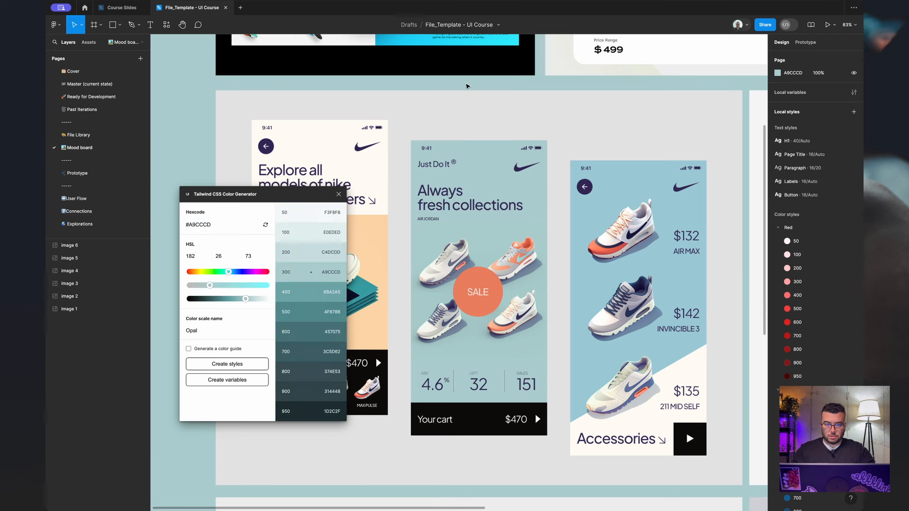
# Set the Mood board page's background color to EEEEEE.
pyautogui.click(794, 74)
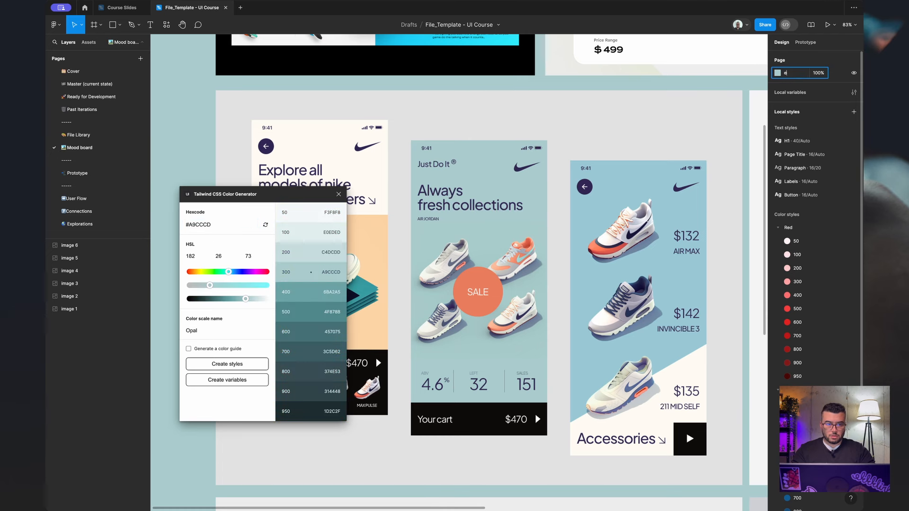
pyautogui.write('eee')
pyautogui.press('Return')
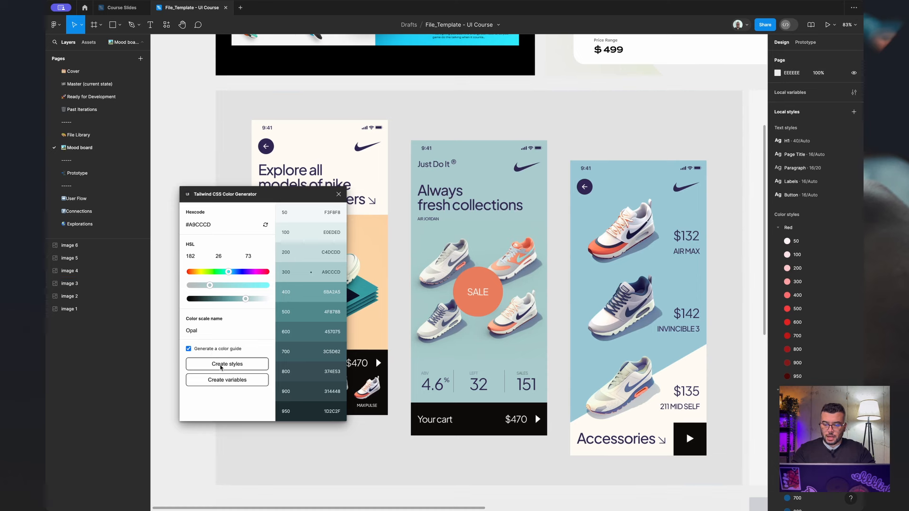
# Create color styles for the Opal scale with a color guide, and delete the guide placed on the Mood board page.
pyautogui.click(221, 366)
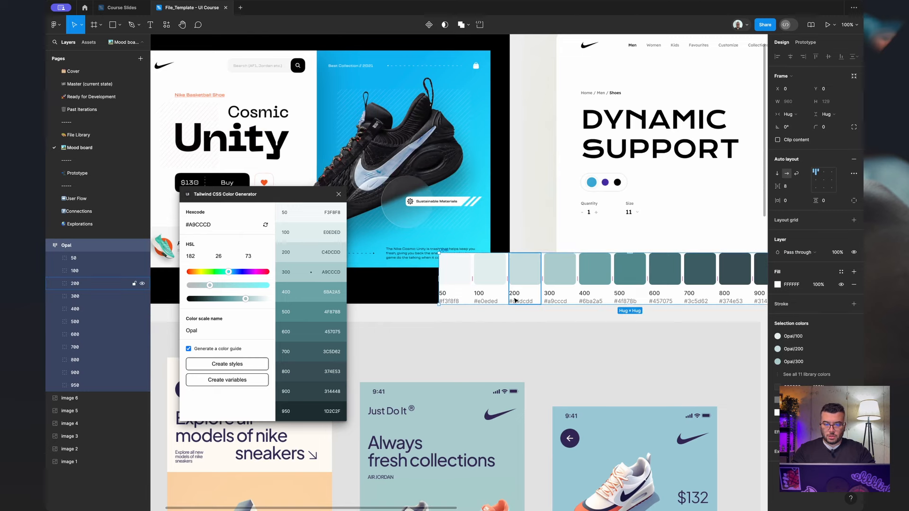
pyautogui.press('Delete')
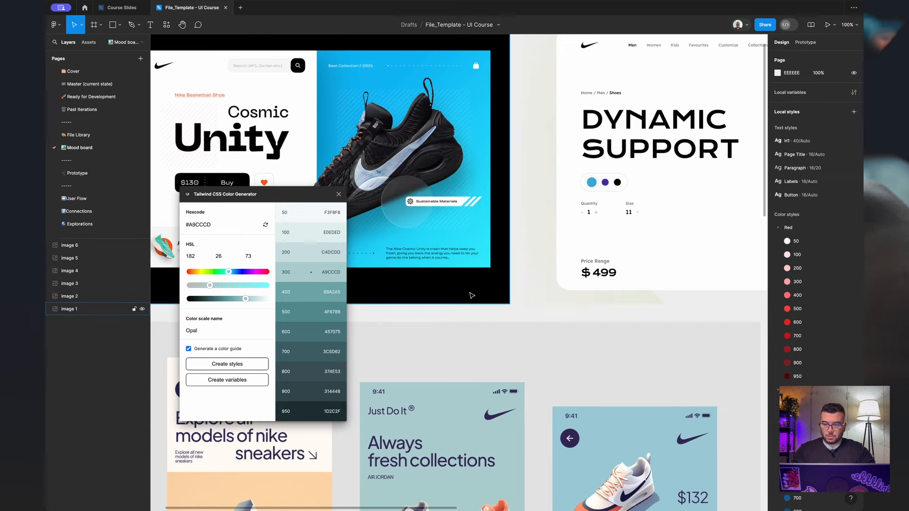
# Paste the Opal color guide onto the File Library page and align it directly below the Lochmara scale.
pyautogui.click(79, 135)
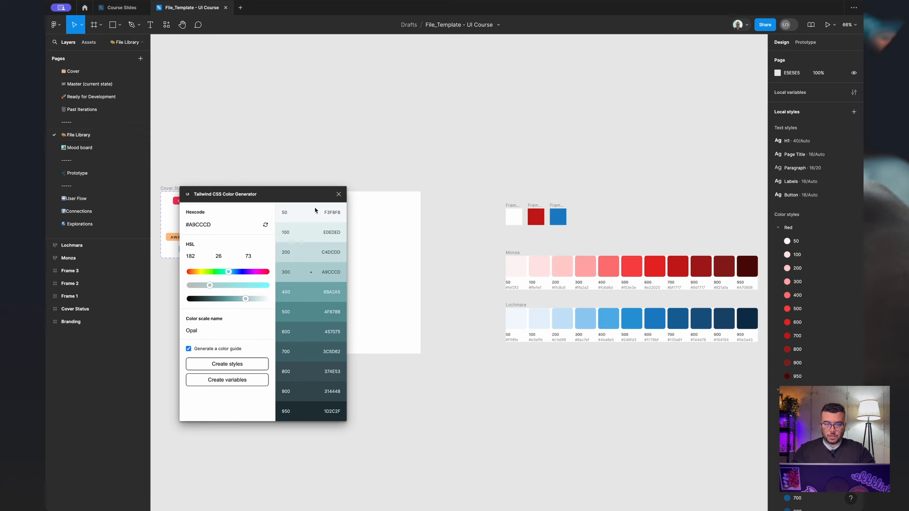
pyautogui.scroll(-3, 491, 287)
pyautogui.hscroll(2, 491, 288)
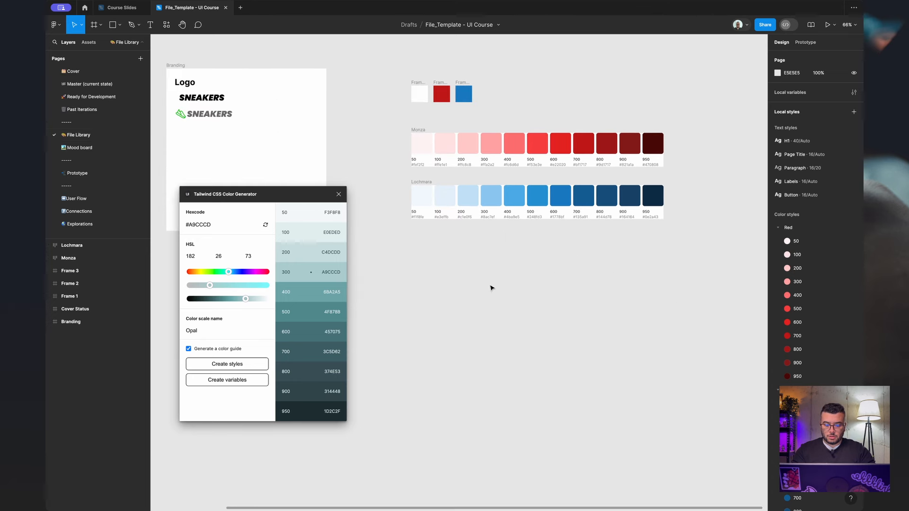
pyautogui.hotkey('ctrl', 'v')
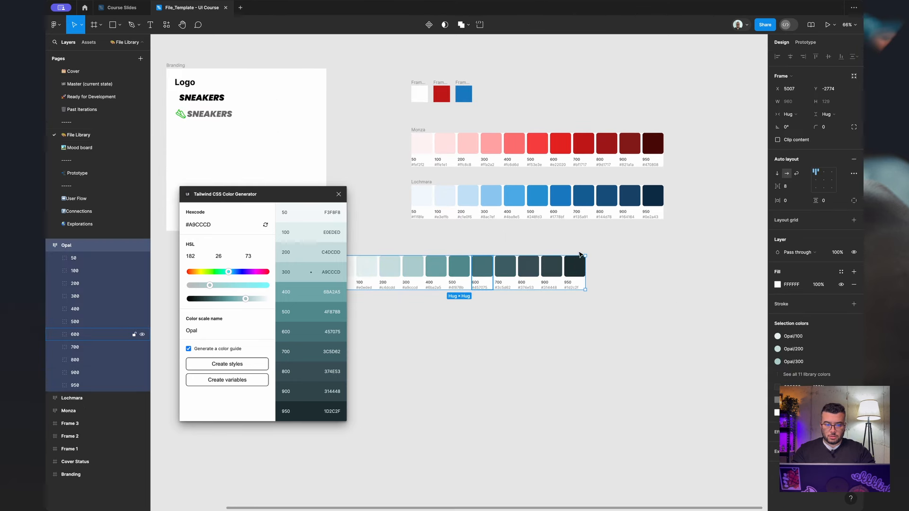
pyautogui.moveTo(486, 280); pyautogui.dragTo(509, 262)
pyautogui.click(748, 255)
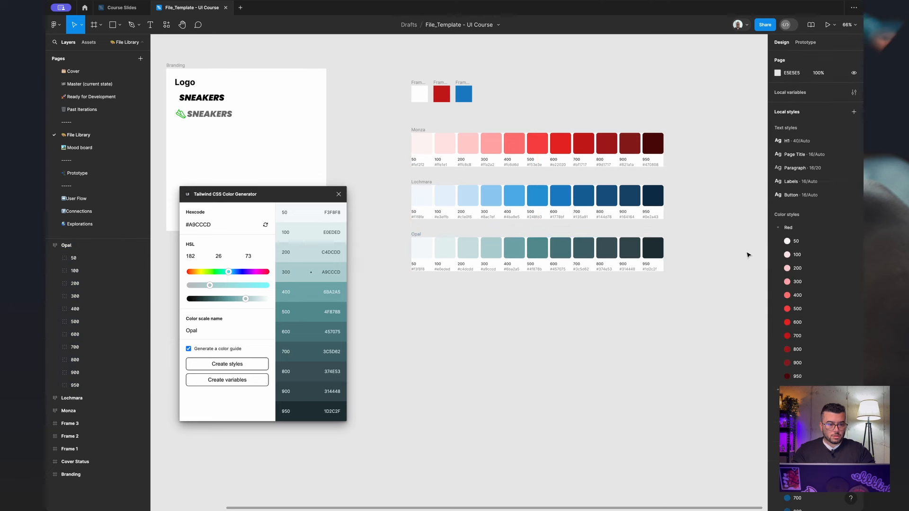
# Rename the Opal color style group to Green.
pyautogui.scroll(-5, 837, 314)
pyautogui.doubleClick(790, 314)
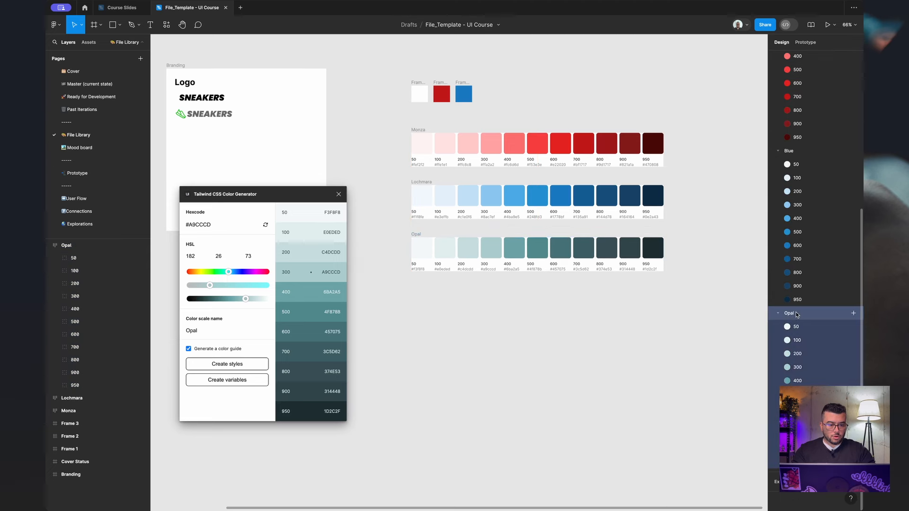
pyautogui.write('Green')
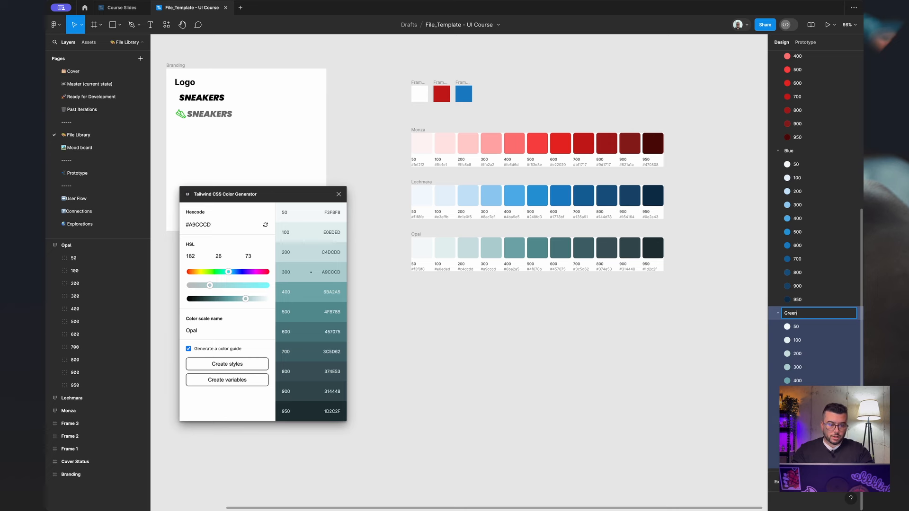
pyautogui.press('Return')
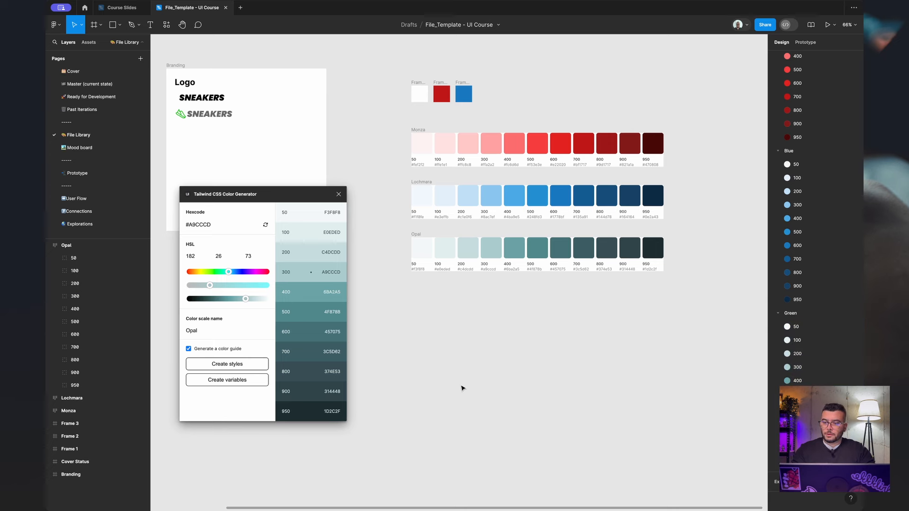
# Go to the Explorations page and close the Tailwind CSS Color Generator.
pyautogui.click(107, 224)
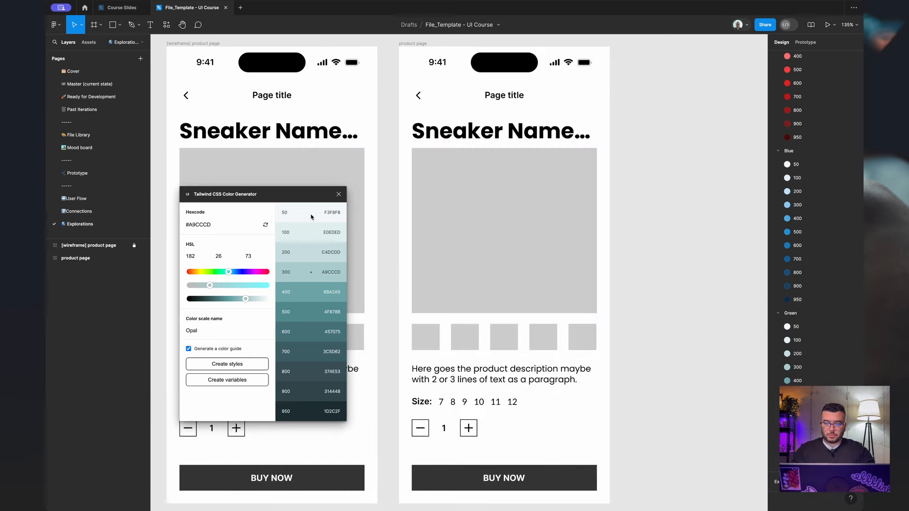
pyautogui.click(339, 195)
pyautogui.hscroll(-1, 421, 156)
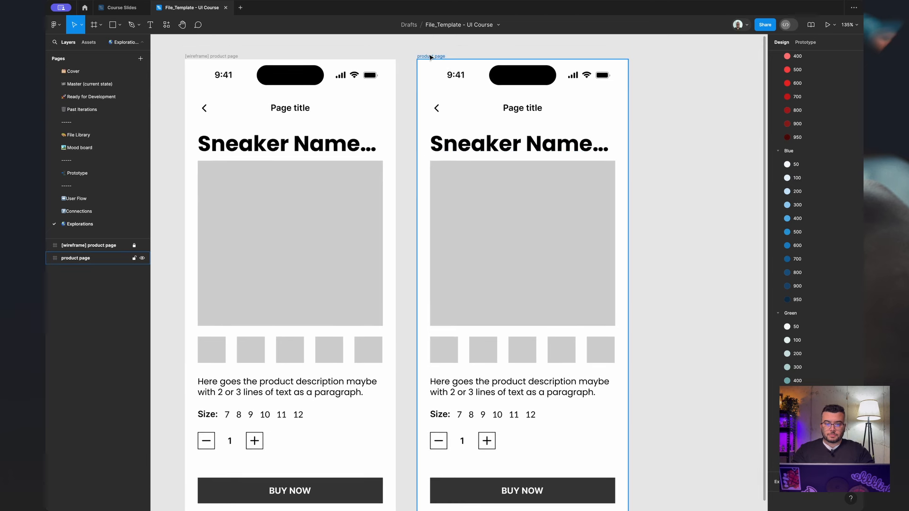
# Select the large img placeholder in the product page's gallery and run the Unsplash plugin on it.
pyautogui.click(504, 226)
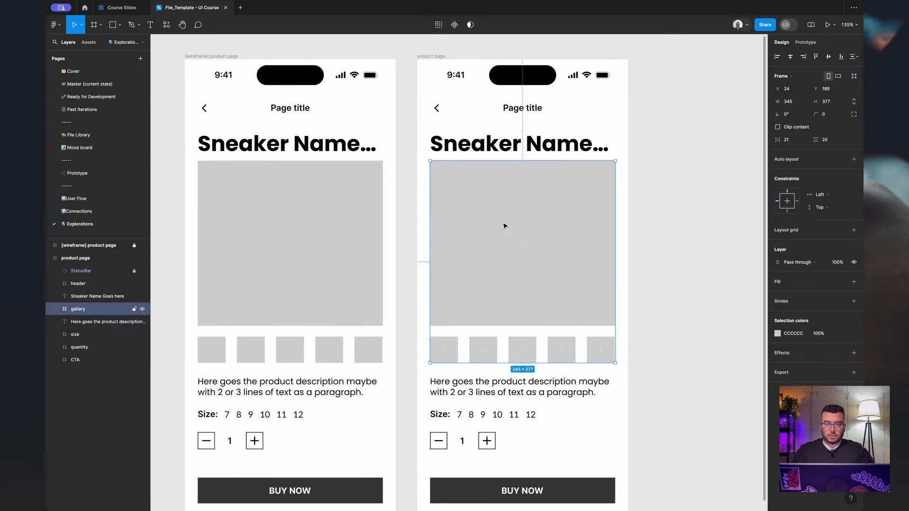
pyautogui.doubleClick(505, 226)
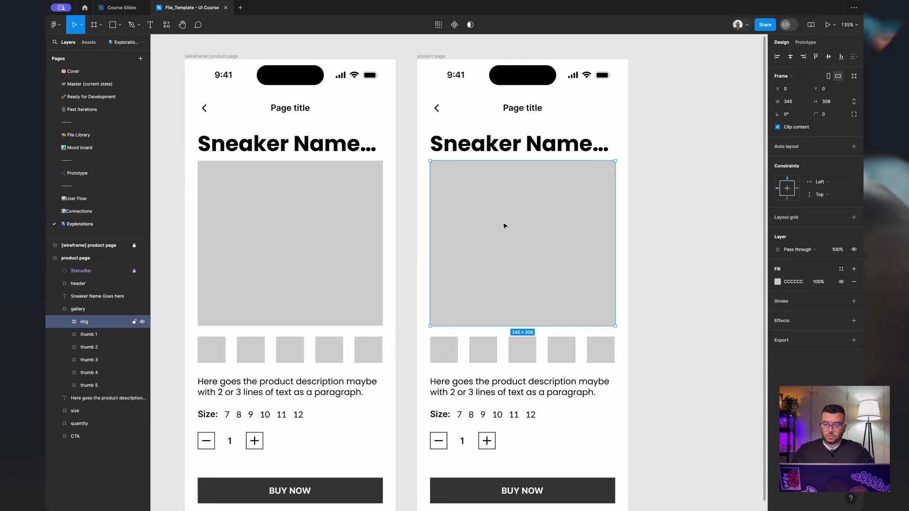
pyautogui.press('super+slash')
pyautogui.write('un')
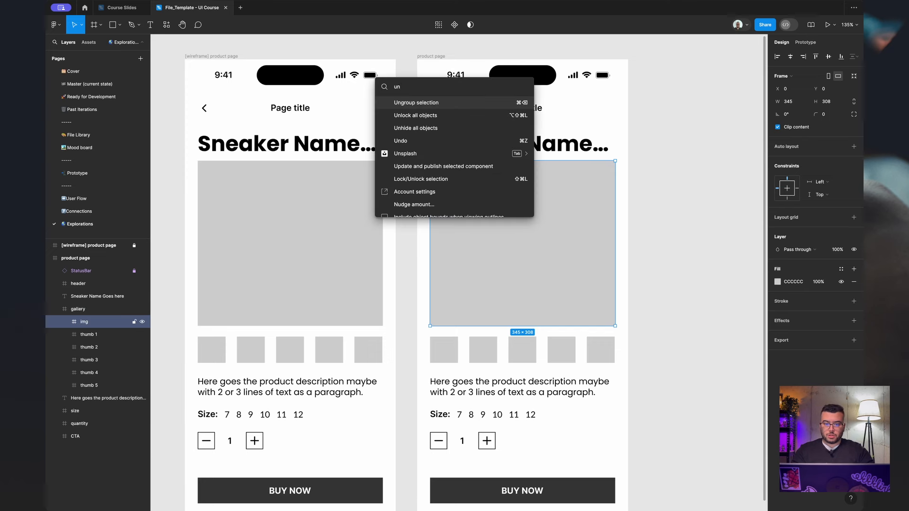
pyautogui.press('Down')
pyautogui.press('Down')
pyautogui.press('Down')
pyautogui.press('Down')
pyautogui.press('Return')
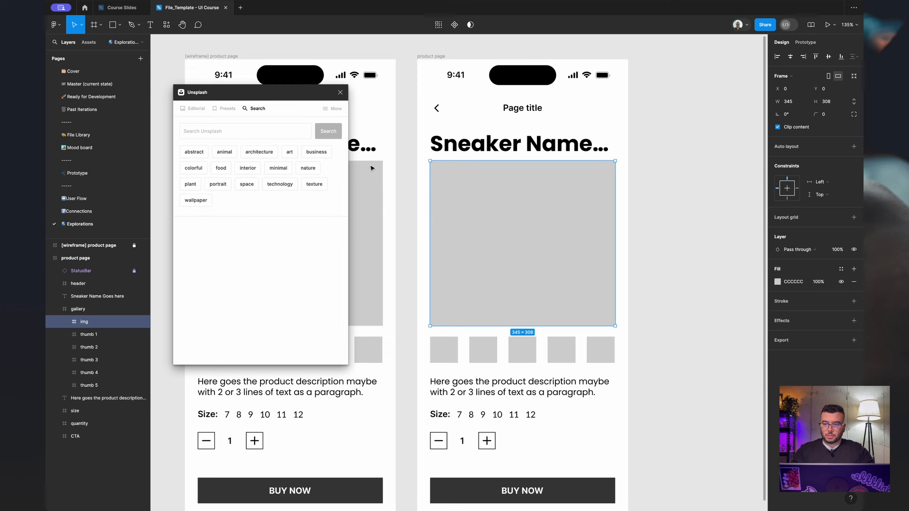
# Search Unsplash for "sneakers" and look through the photos for a suitable product image.
pyautogui.click(251, 130)
pyautogui.write('sneak')
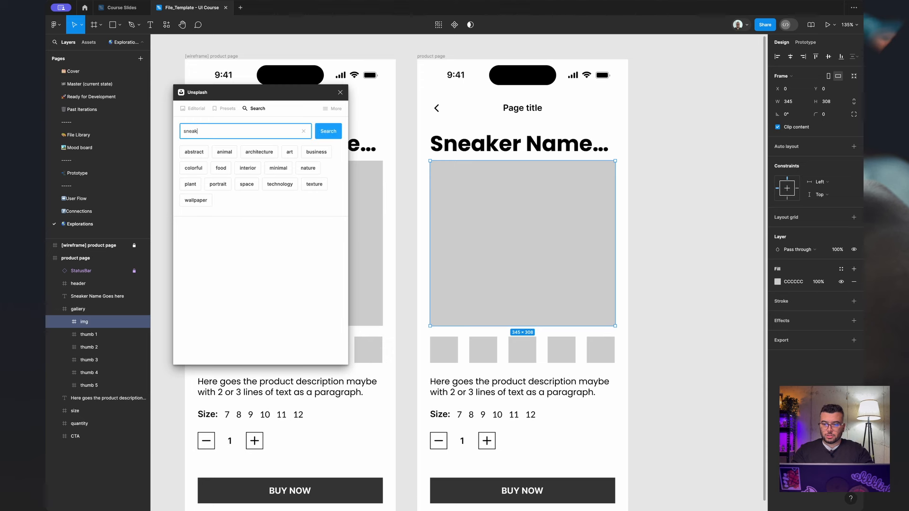
pyautogui.write('ers')
pyautogui.press('Return')
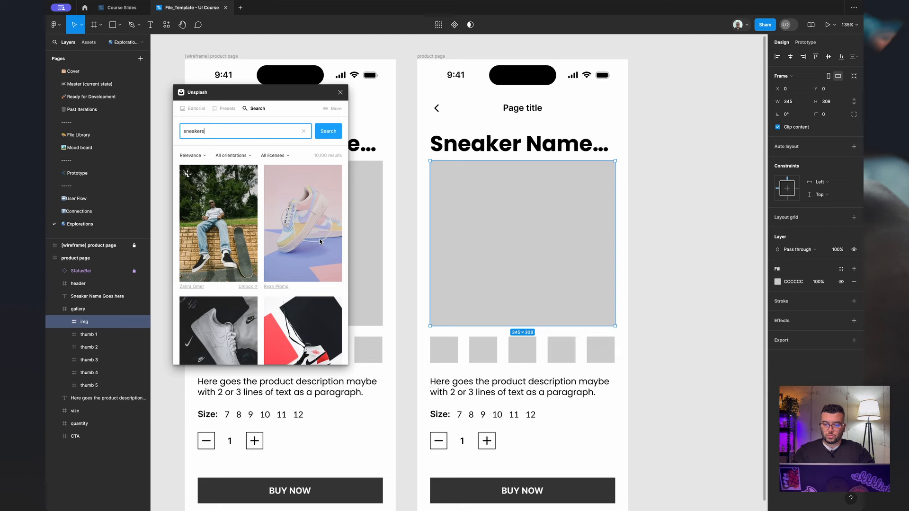
pyautogui.scroll(-10, 320, 242)
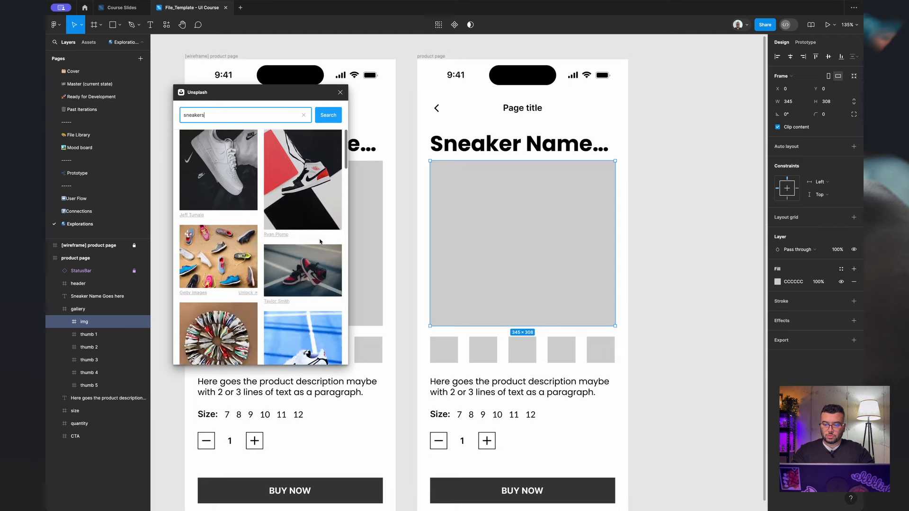
pyautogui.scroll(-10, 321, 241)
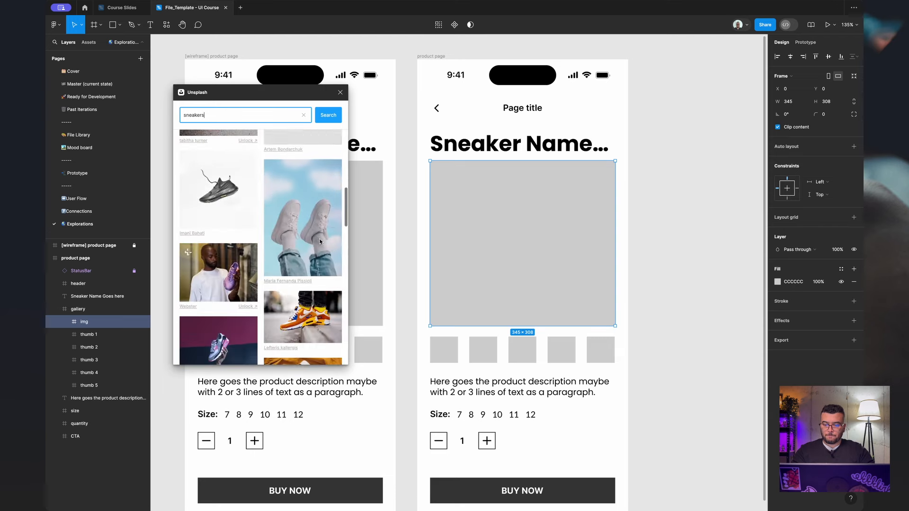
pyautogui.scroll(-10, 320, 242)
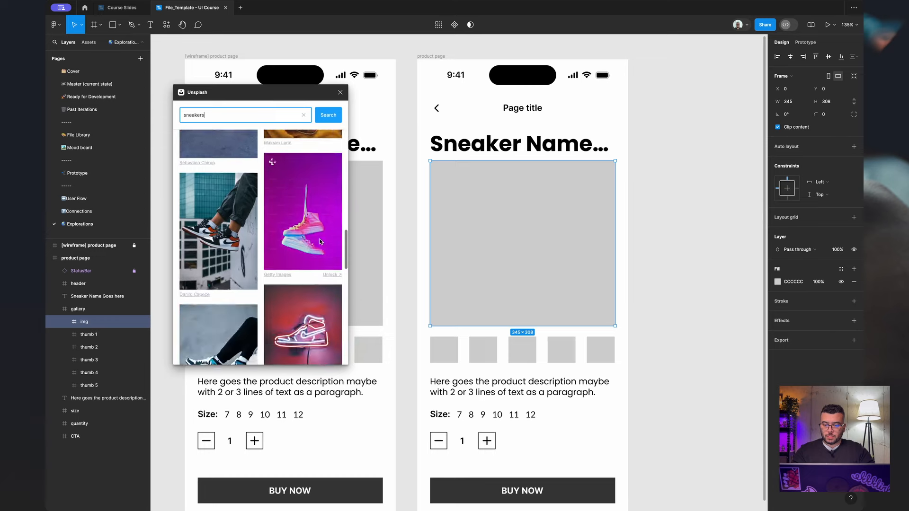
pyautogui.scroll(-10, 320, 242)
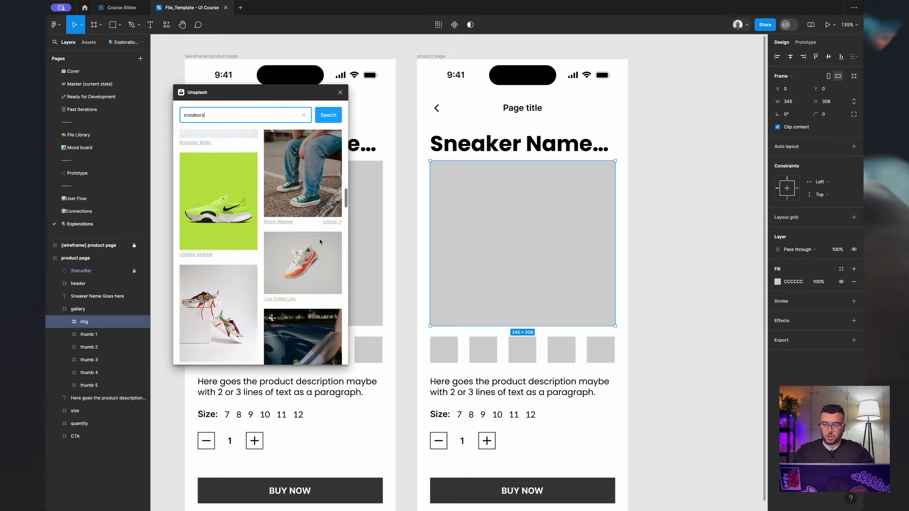
pyautogui.scroll(-4, 320, 242)
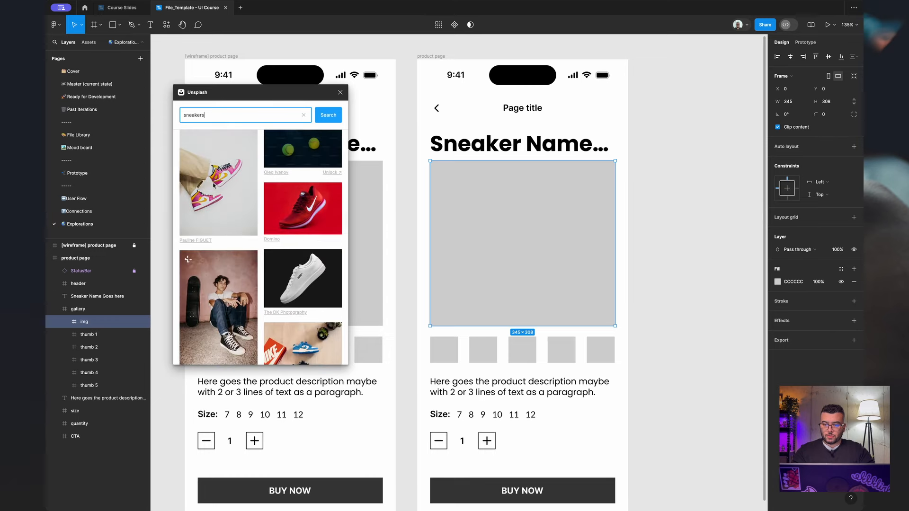
pyautogui.scroll(-5, 295, 222)
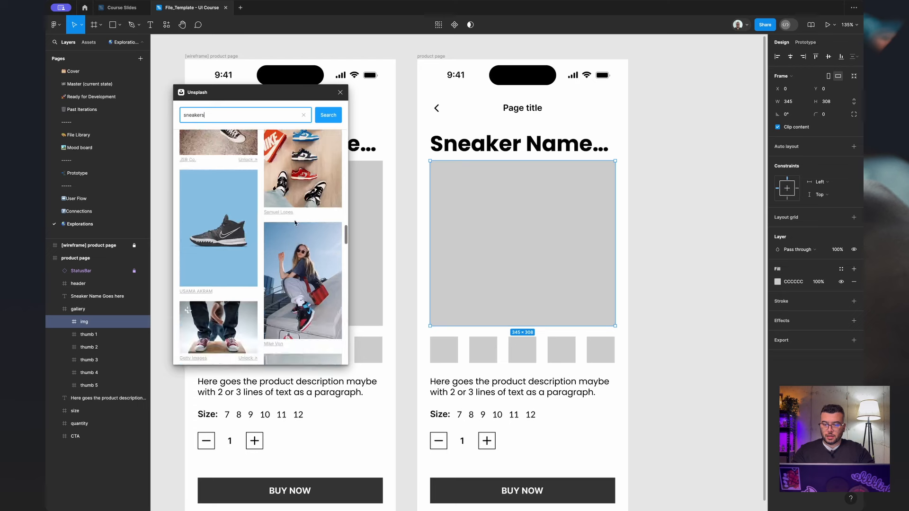
pyautogui.scroll(-4, 294, 223)
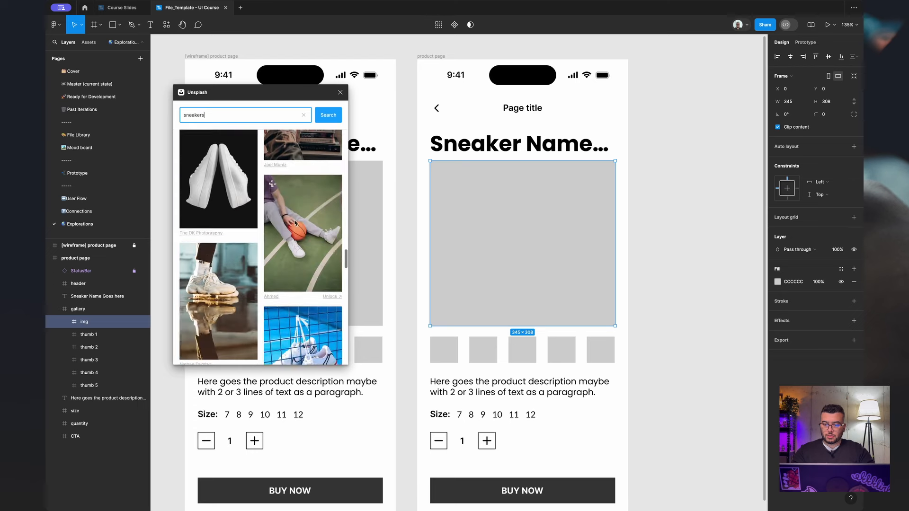
pyautogui.scroll(-3, 295, 223)
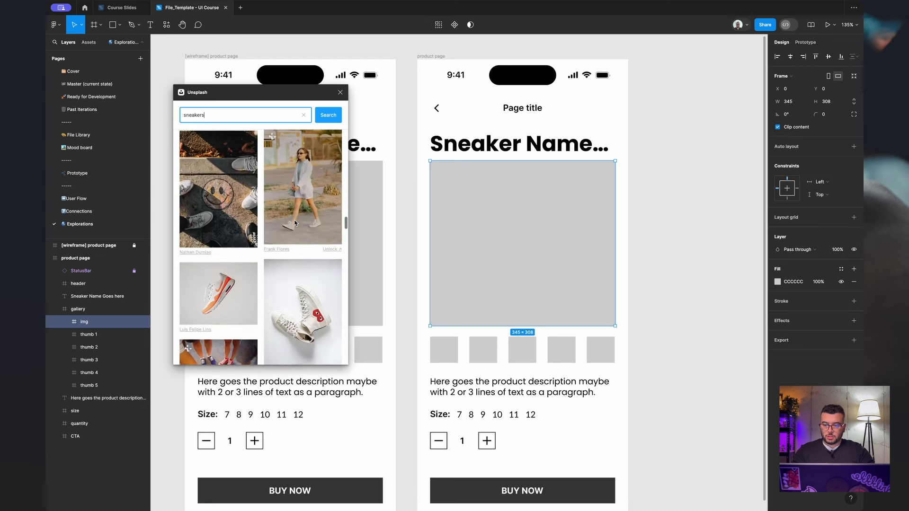
pyautogui.scroll(-3, 294, 223)
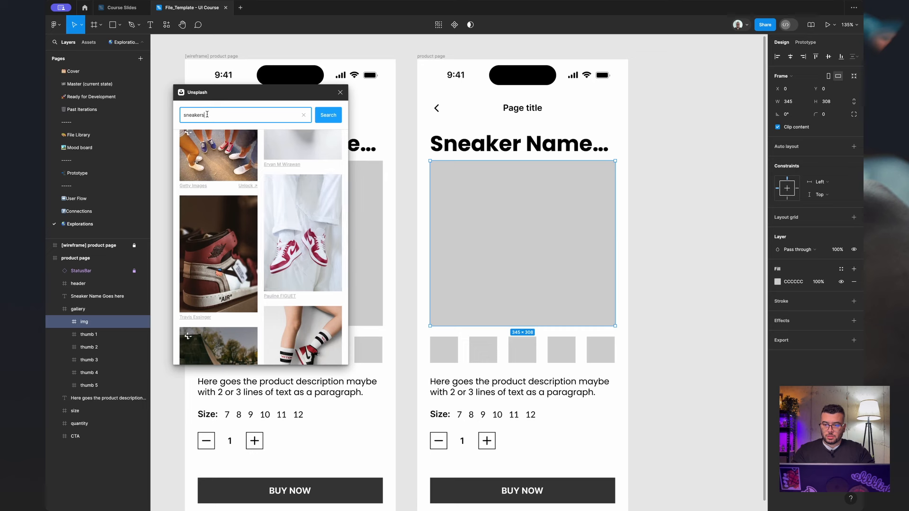
# Search Unsplash for "nike air force one" and look through the photos for a single-shoe product shot.
pyautogui.write('nike ')
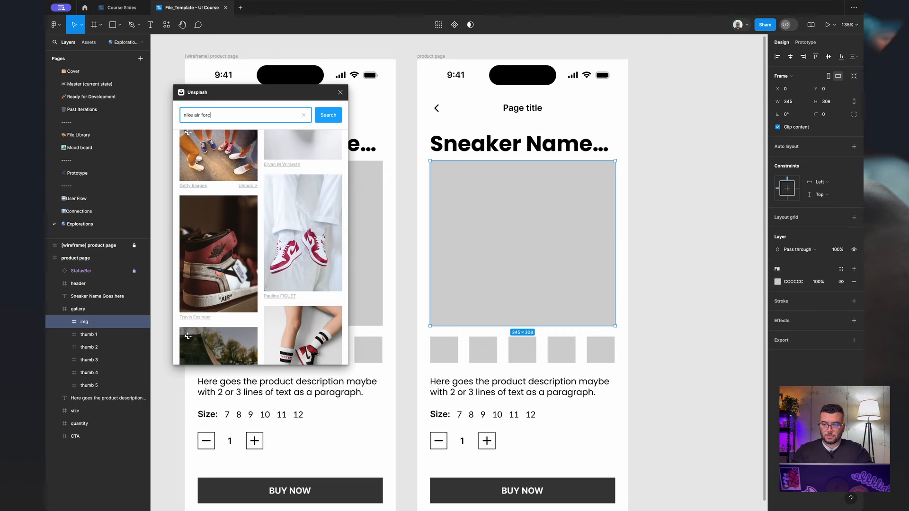
pyautogui.write('air force one')
pyautogui.press('Return')
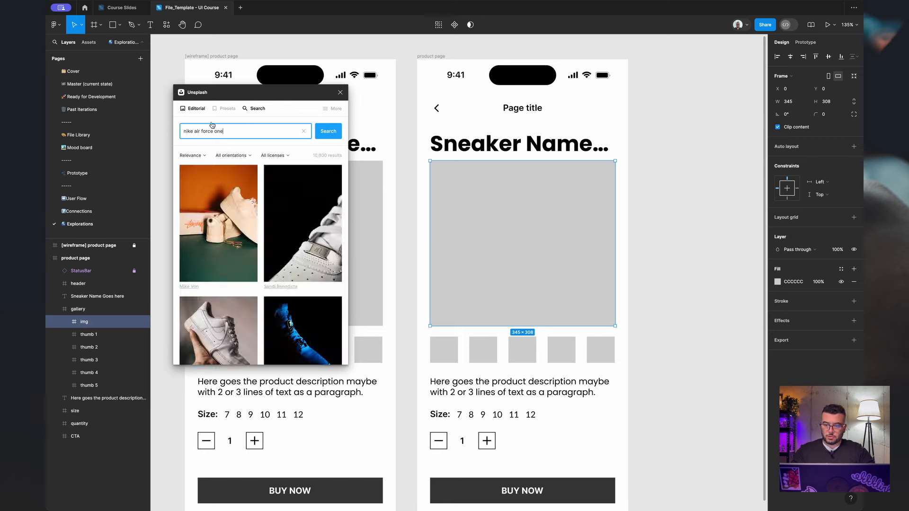
pyautogui.scroll(-10, 241, 220)
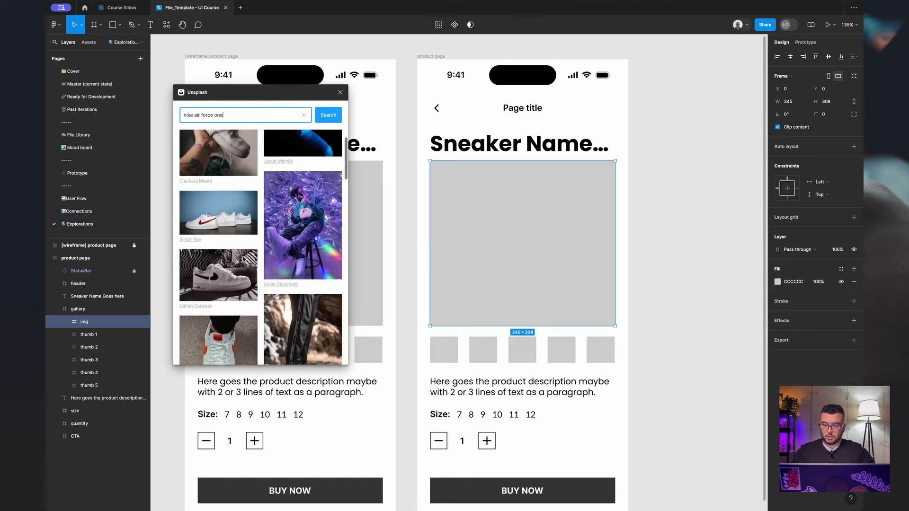
pyautogui.scroll(-8, 243, 259)
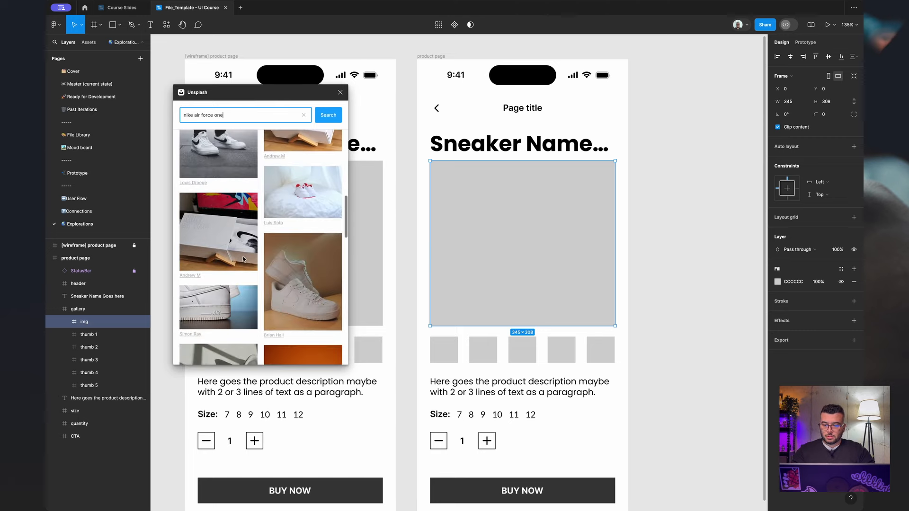
pyautogui.scroll(-8, 243, 259)
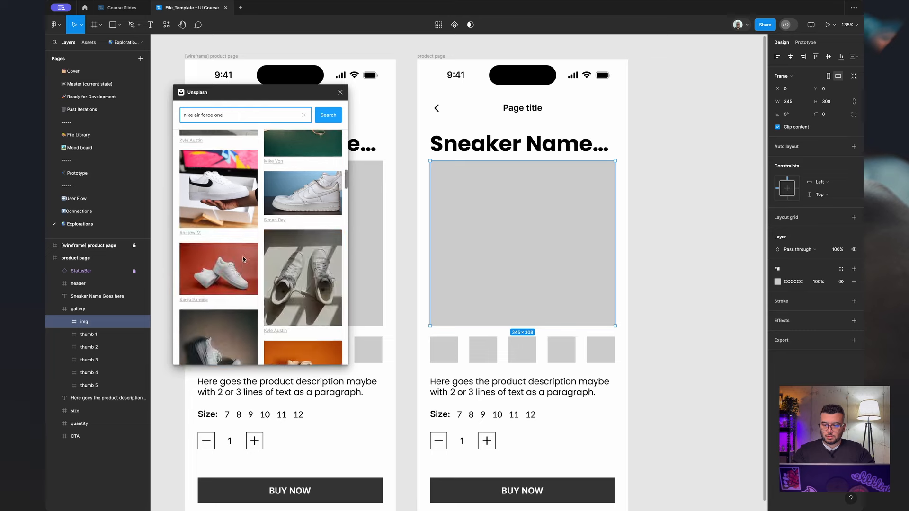
pyautogui.scroll(-8, 243, 259)
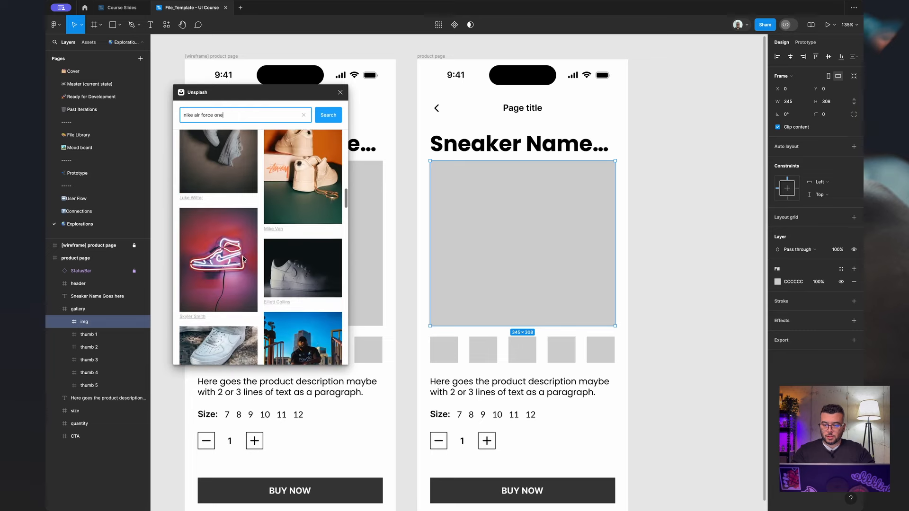
pyautogui.scroll(-8, 243, 259)
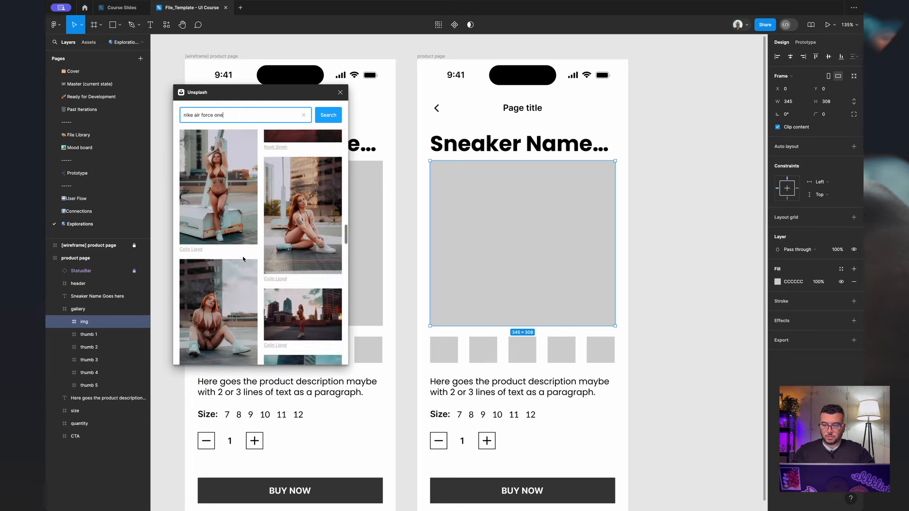
# Search Unsplash for "sneakers" again and fill the large gallery placeholder with the pastel sneaker photo on a pink and blue background.
pyautogui.scroll(20, 243, 259)
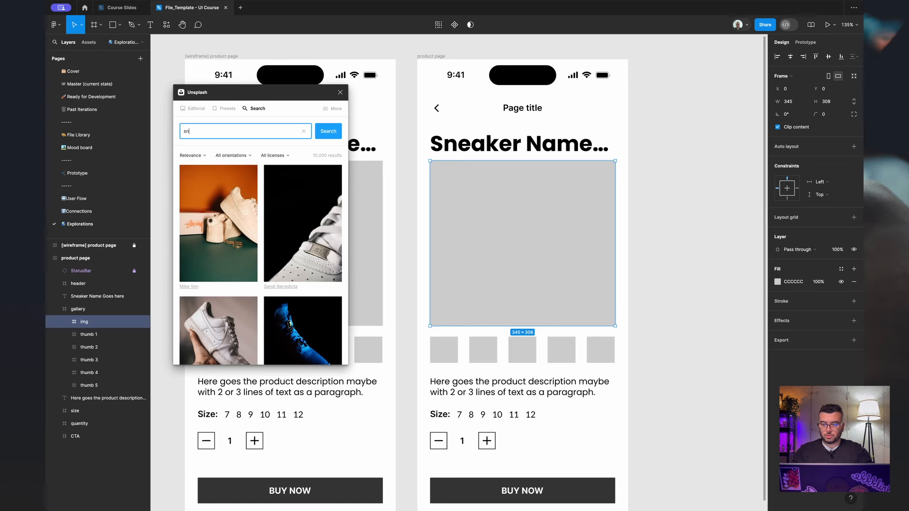
pyautogui.press('Return')
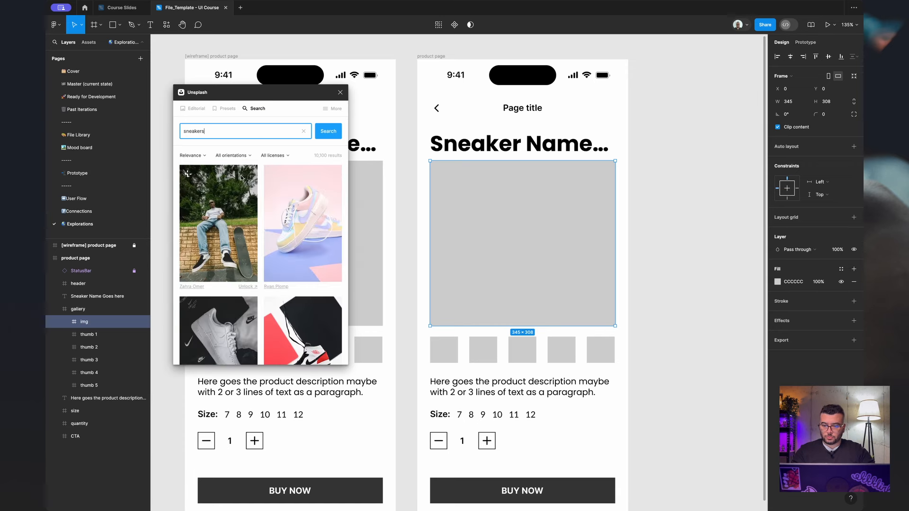
pyautogui.click(306, 240)
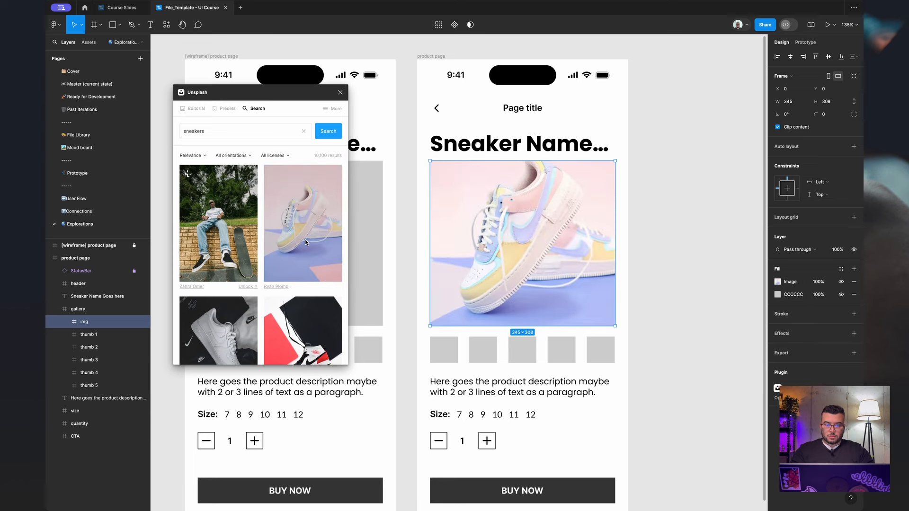
pyautogui.scroll(-5, 284, 255)
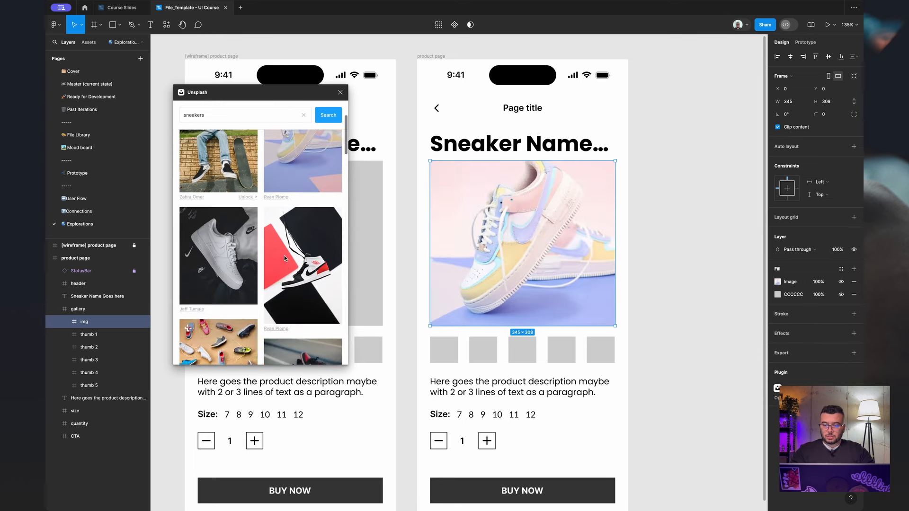
# Fill the large gallery image with the high-top sneaker photo on a red, black and white background and browse further Unsplash results.
pyautogui.click(308, 266)
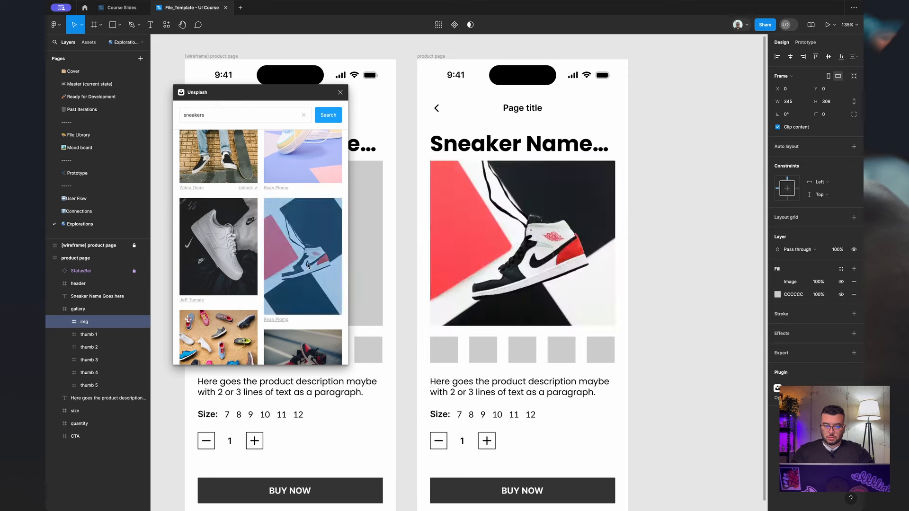
pyautogui.scroll(-2, 307, 266)
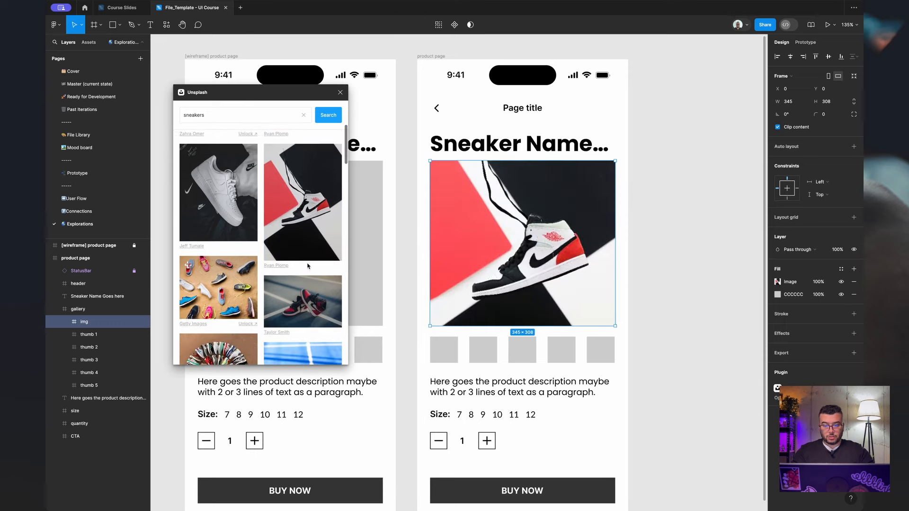
pyautogui.scroll(-3, 308, 267)
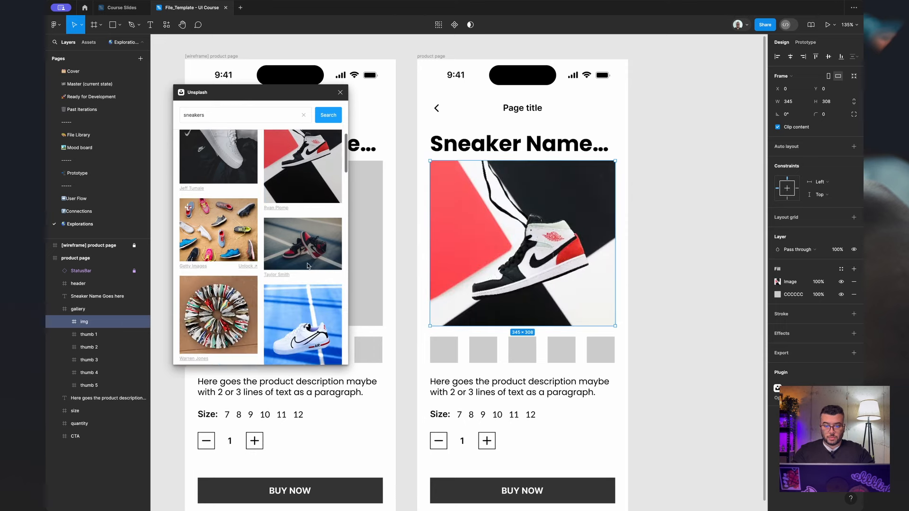
pyautogui.scroll(-5, 308, 266)
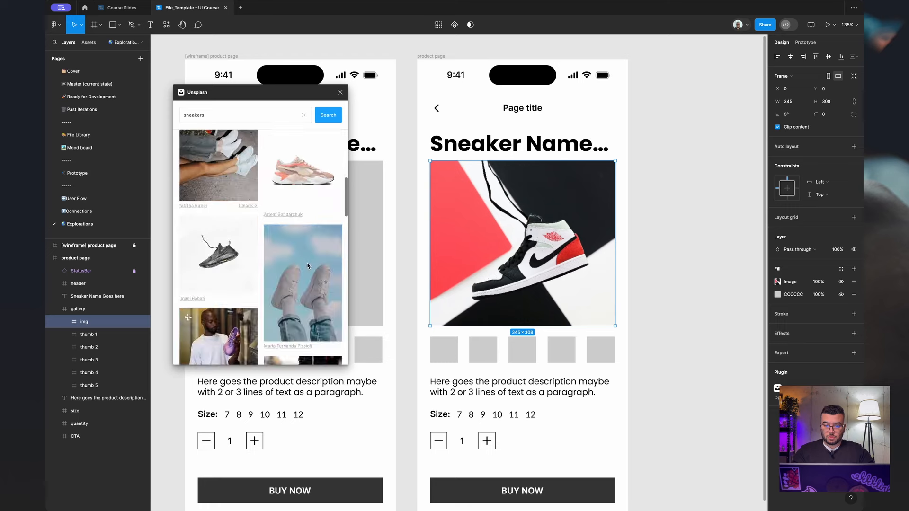
pyautogui.scroll(-8, 308, 267)
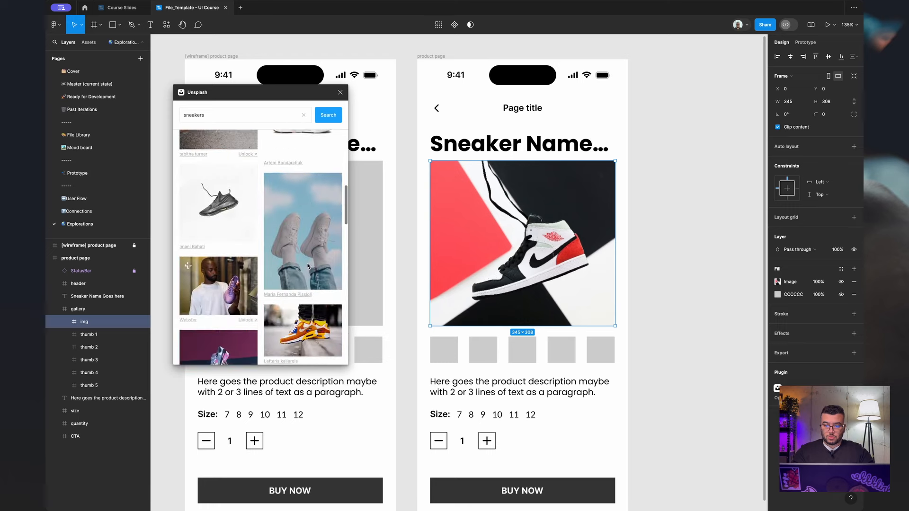
# Search Unsplash for "sneaker" and fill the large gallery image with the photo of the blue, black and white high-top pair.
pyautogui.click(228, 110)
pyautogui.press('BackSpace')
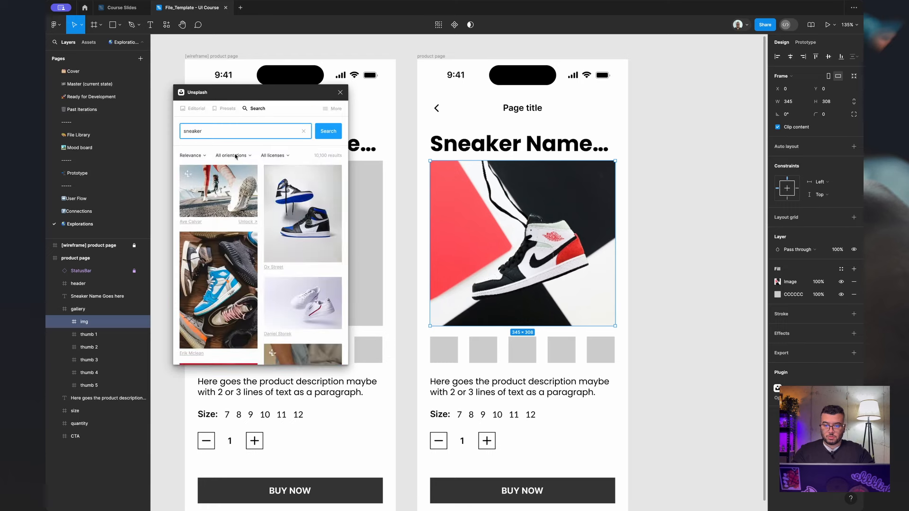
pyautogui.click(329, 240)
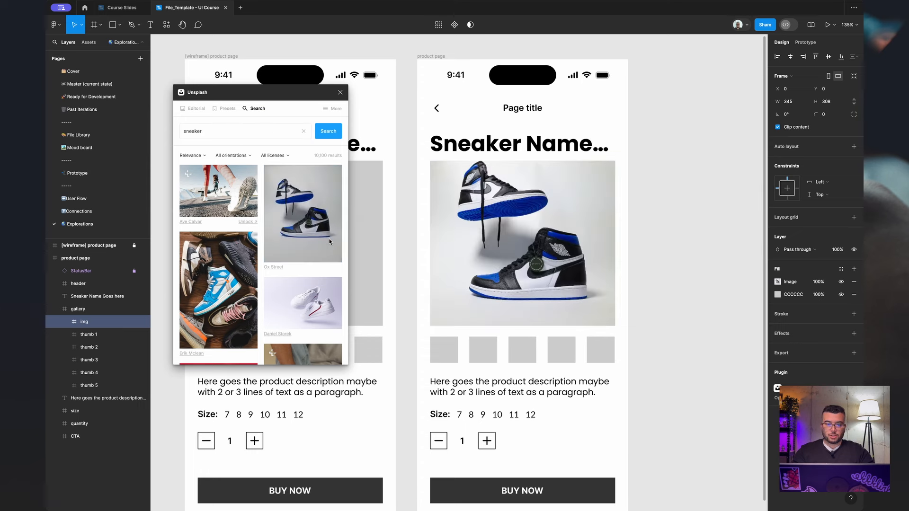
# Fill the first thumbnail of the product page gallery with the Unsplash photo of the teal sneaker with orange laces.
pyautogui.click(443, 349)
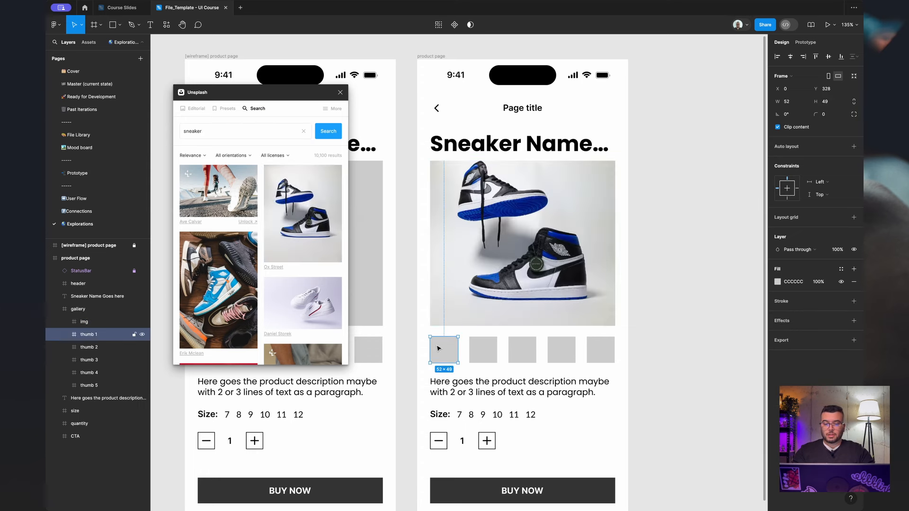
pyautogui.scroll(-4, 316, 288)
pyautogui.scroll(-5, 316, 288)
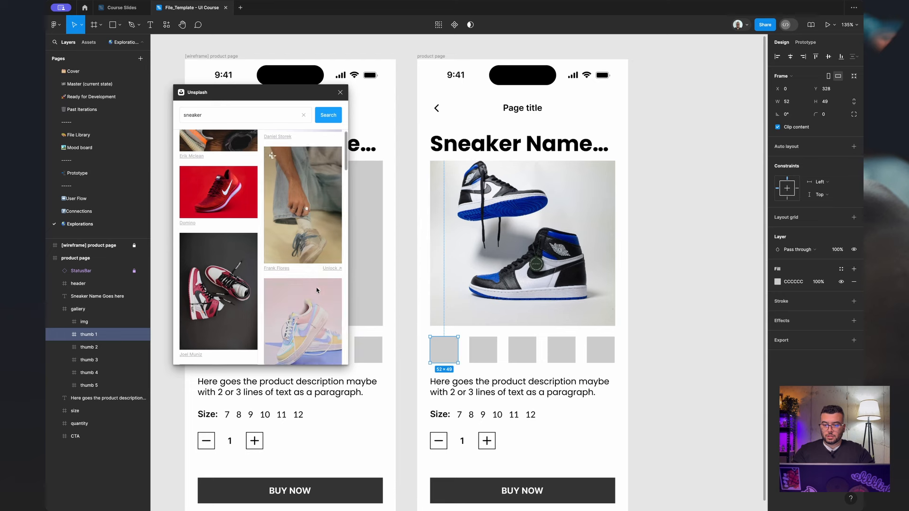
pyautogui.scroll(-8, 278, 291)
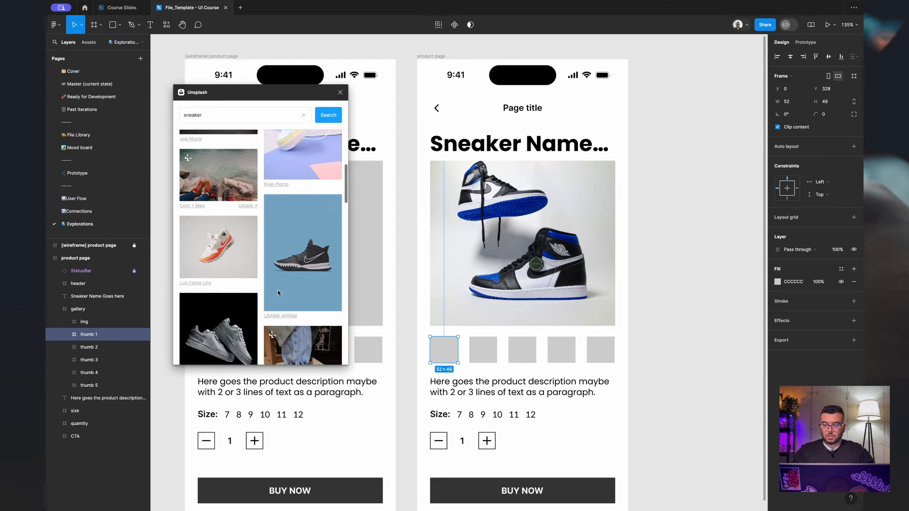
pyautogui.scroll(-2, 278, 290)
pyautogui.click(278, 290)
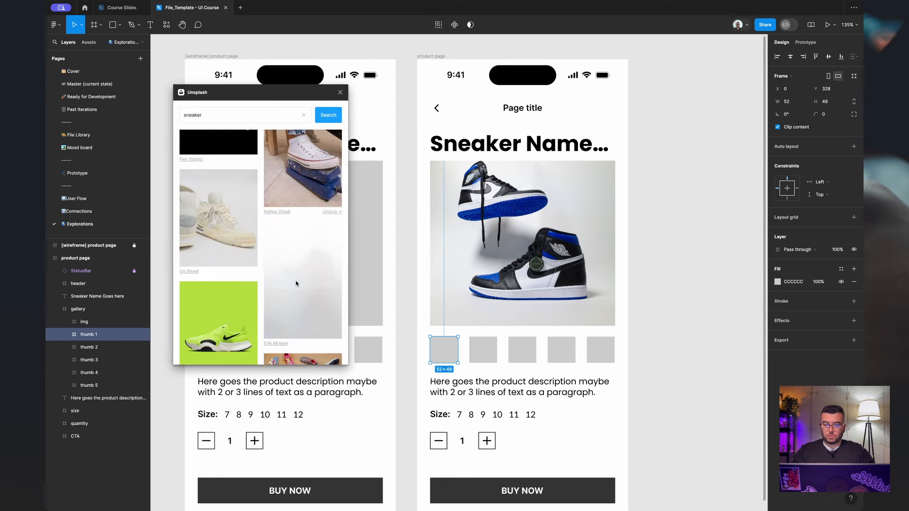
# Fill the second gallery thumbnail with the photo of a hand holding a sneaker by its laces on a white background.
pyautogui.click(488, 354)
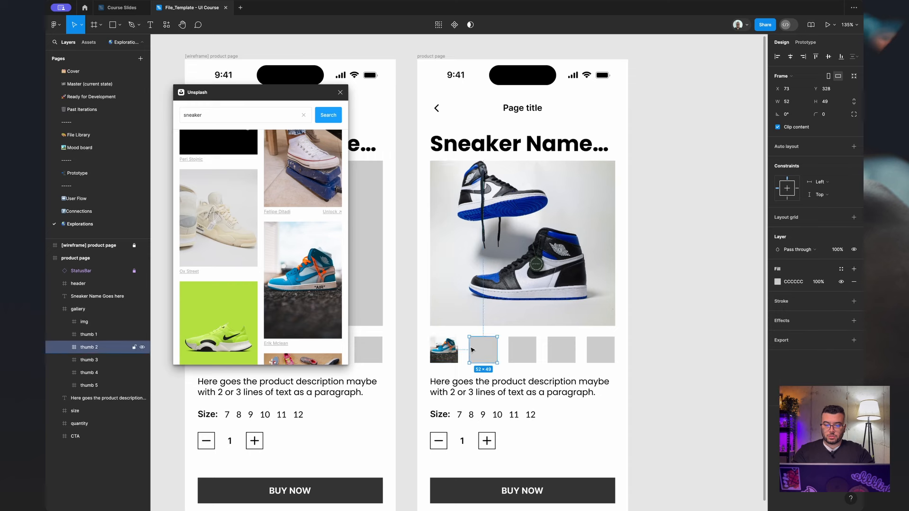
pyautogui.scroll(-8, 235, 290)
pyautogui.scroll(-1, 235, 290)
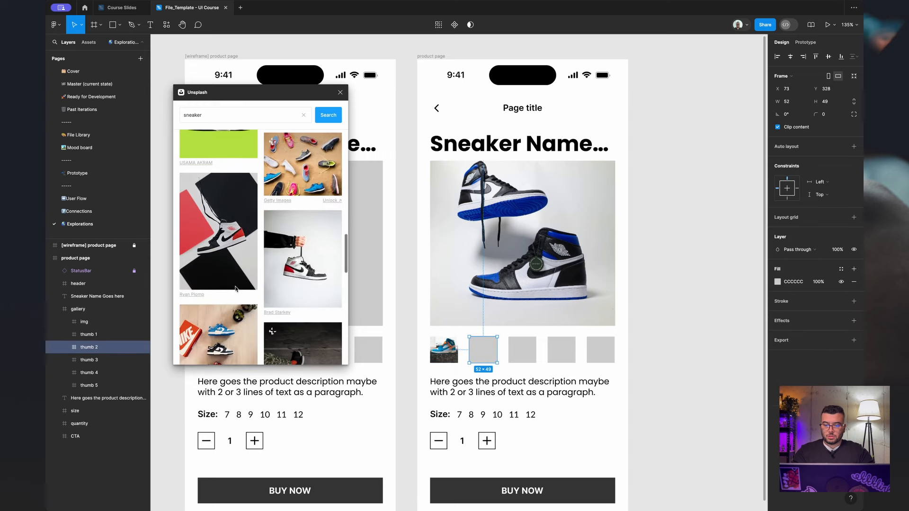
pyautogui.click(280, 266)
# Fill the third gallery thumbnail with the photo of sneakers worn with black trousers against a pale blue background.
pyautogui.scroll(-4, 262, 276)
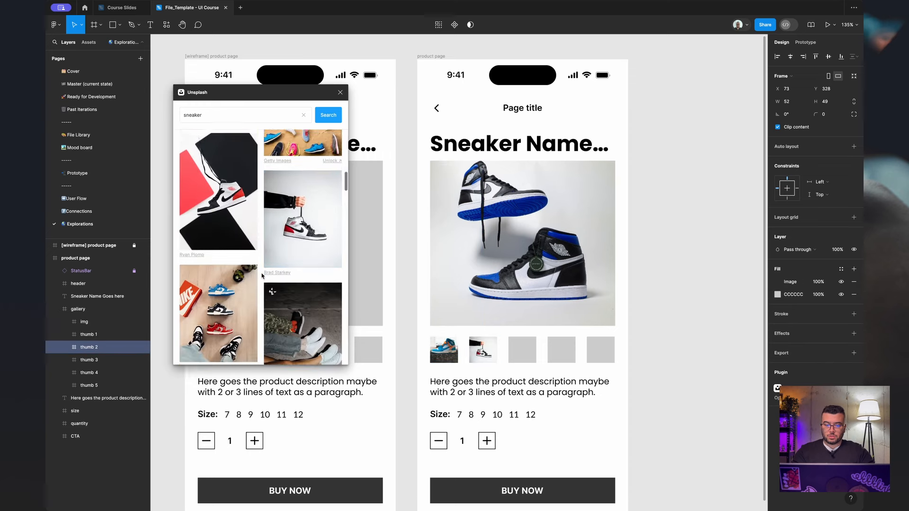
pyautogui.click(516, 353)
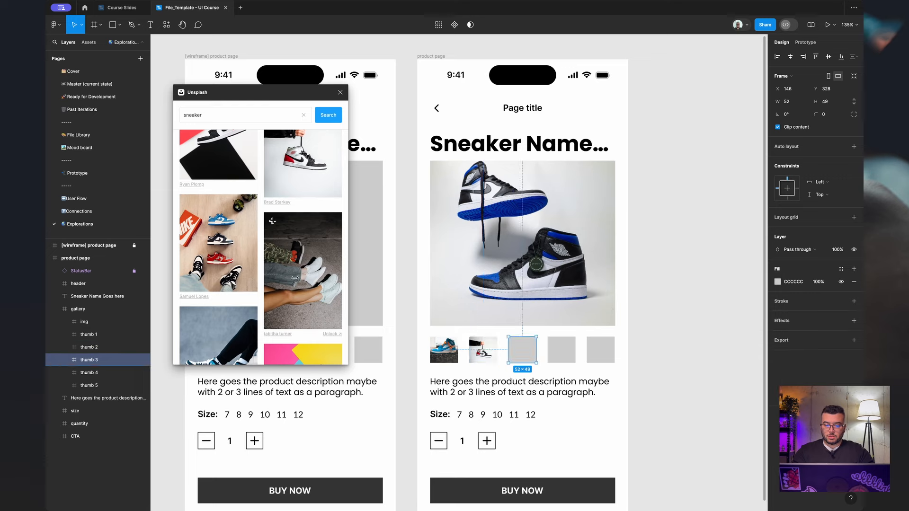
pyautogui.scroll(-3, 217, 317)
pyautogui.click(218, 317)
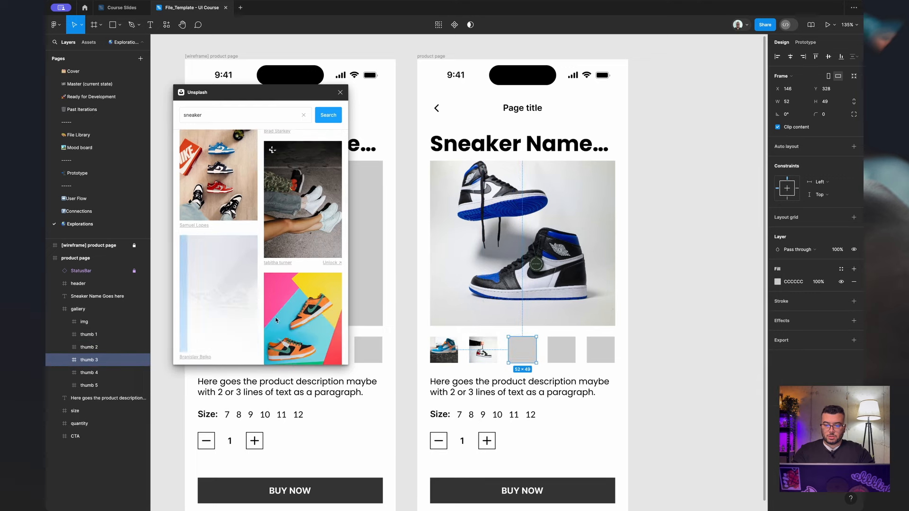
# Fill the fourth gallery thumbnail with the photo of the red and white sneaker on a light background.
pyautogui.click(565, 356)
pyautogui.scroll(-8, 268, 276)
pyautogui.scroll(-3, 267, 276)
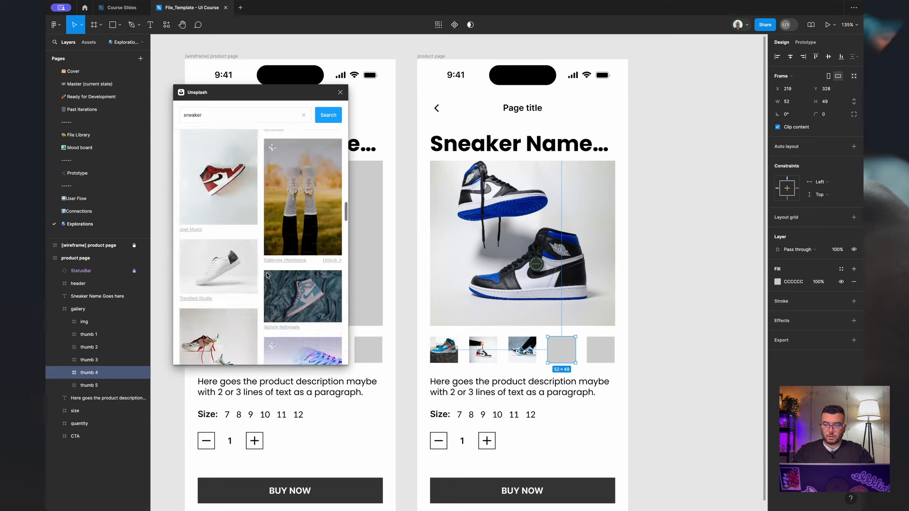
pyautogui.click(219, 177)
# Fill the fifth gallery thumbnail with the photo of a black and white sneaker standing on a box.
pyautogui.click(599, 350)
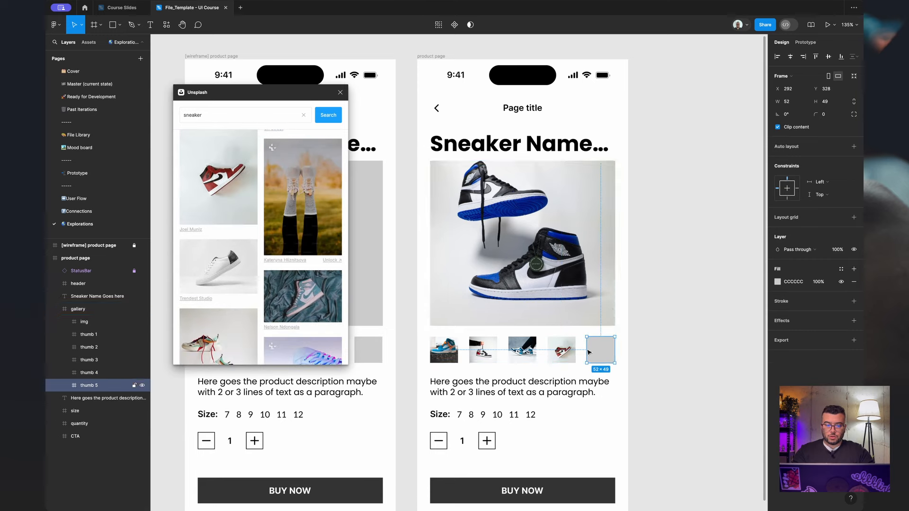
pyautogui.scroll(-7, 275, 252)
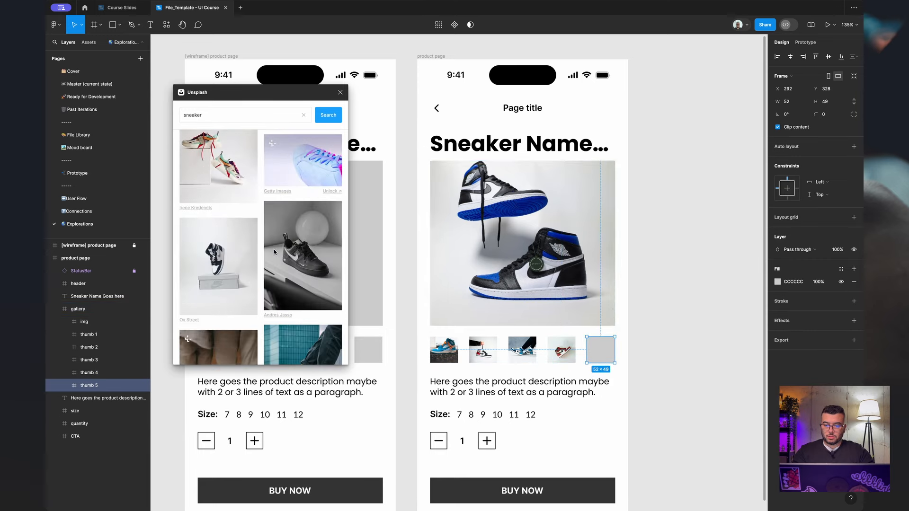
pyautogui.click(217, 256)
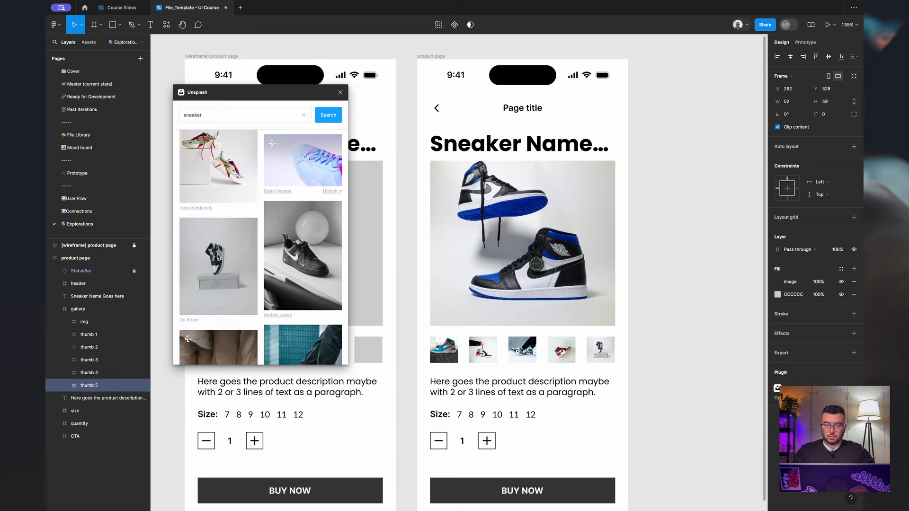
# Replace the fifth thumbnail's photo with the close-up of the red and white sneaker, and close the Unsplash plugin.
pyautogui.scroll(-10, 217, 256)
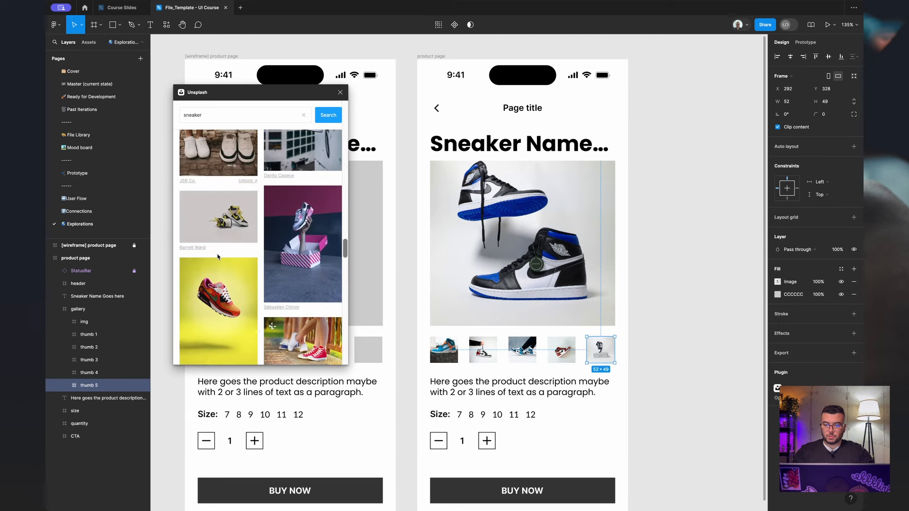
pyautogui.scroll(-10, 231, 224)
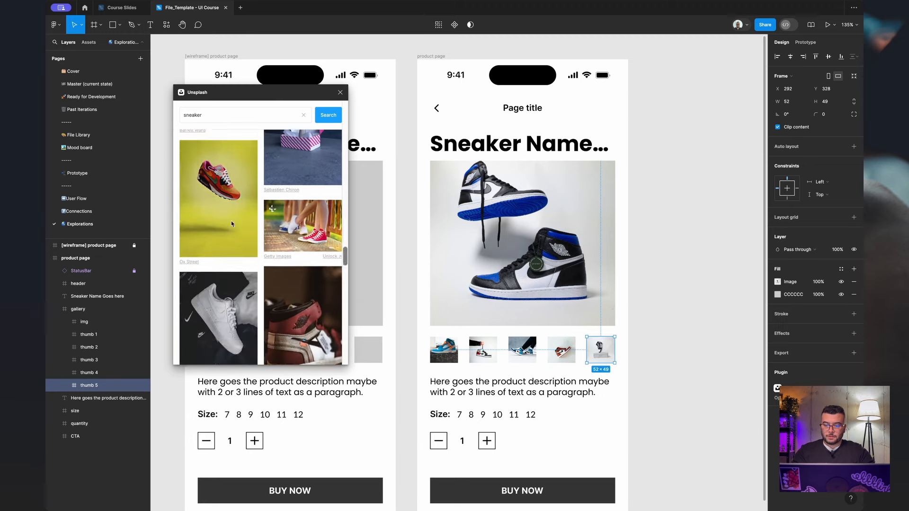
pyautogui.scroll(-5, 231, 224)
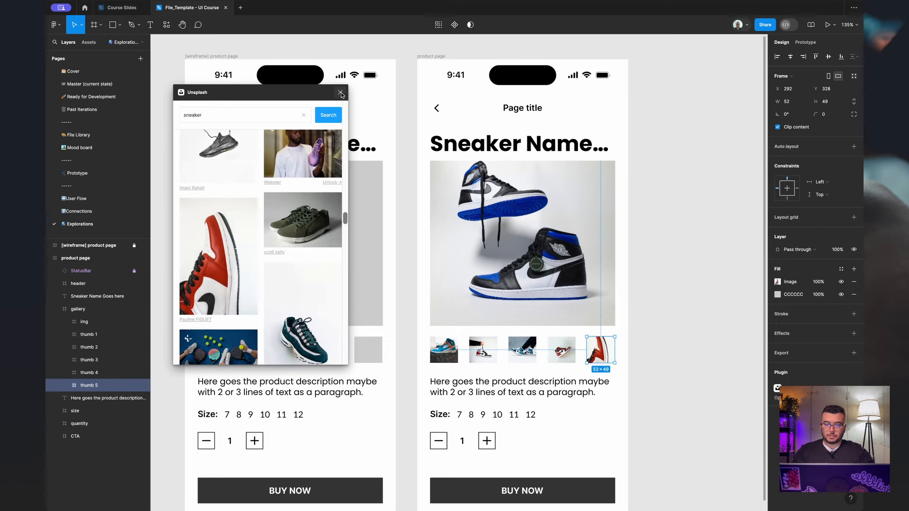
pyautogui.click(340, 93)
pyautogui.click(687, 137)
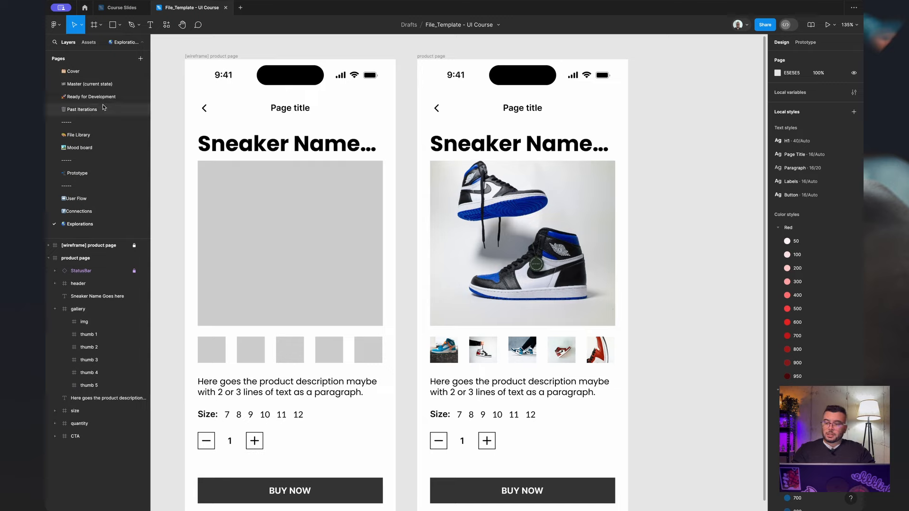
# Examine the Mood board references for how product images, thumbnails and buttons are styled, especially the clothing and sneaker app screens.
pyautogui.click(91, 147)
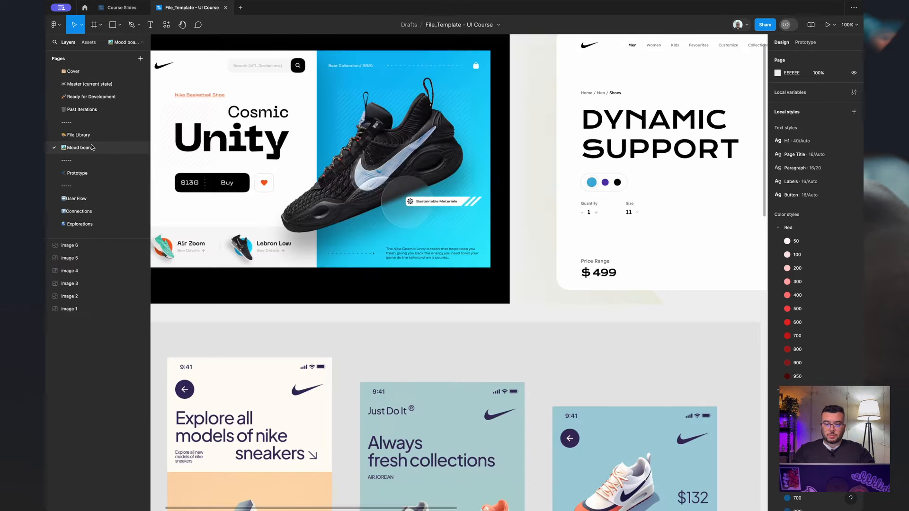
pyautogui.scroll(-3, 441, 355)
pyautogui.scroll(-15, 441, 355)
pyautogui.hscroll(4, 440, 355)
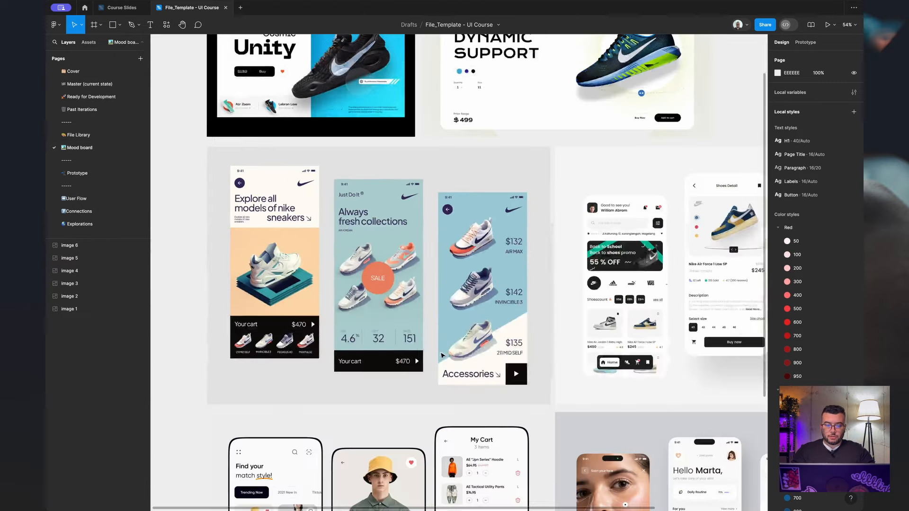
pyautogui.scroll(-2, 441, 355)
pyautogui.hscroll(-2, 440, 356)
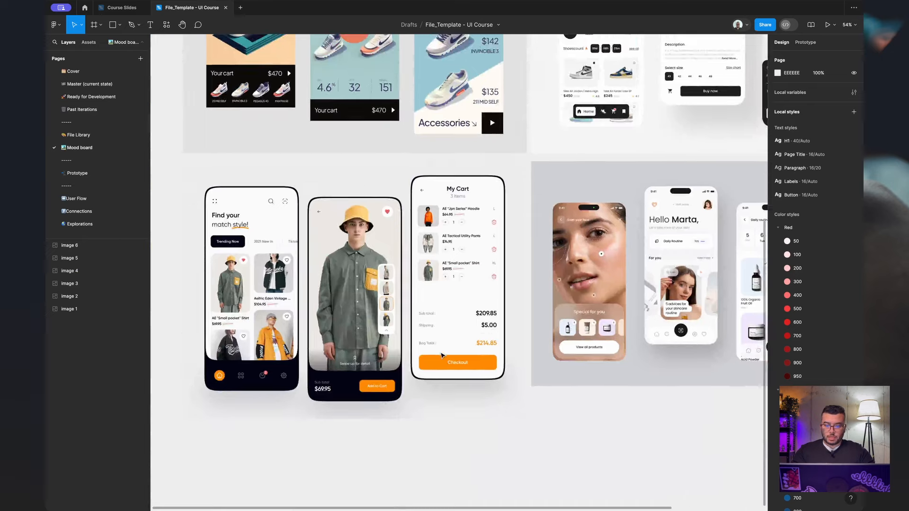
pyautogui.scroll(5, 367, 279)
pyautogui.scroll(-1, 367, 278)
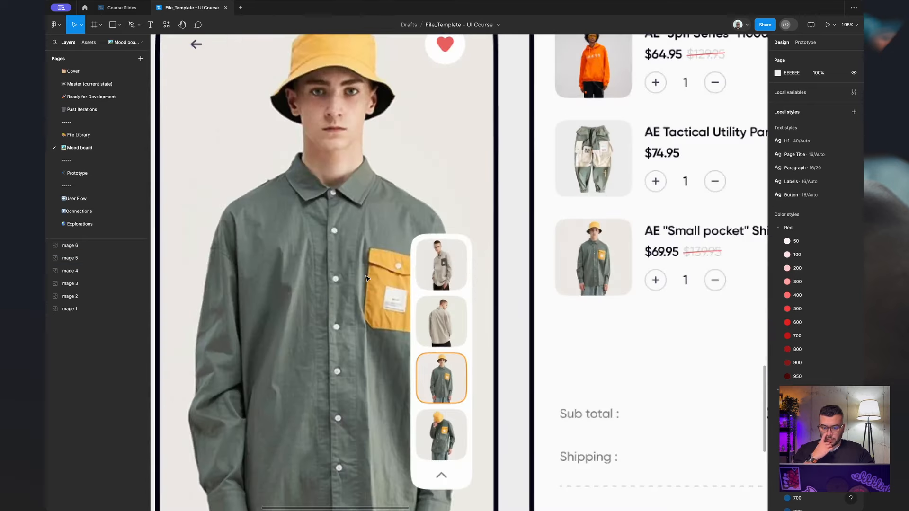
pyautogui.scroll(-3, 367, 278)
pyautogui.scroll(-4, 366, 278)
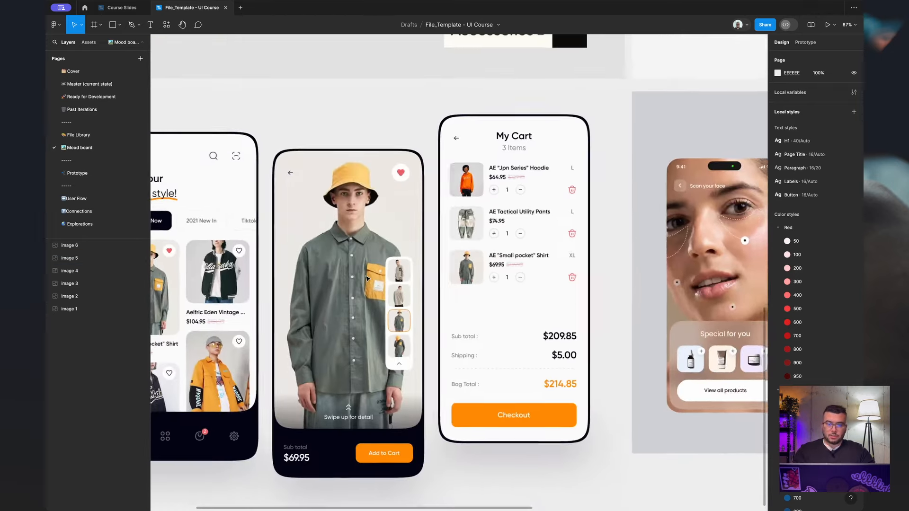
pyautogui.scroll(3, 368, 279)
pyautogui.hscroll(-2, 368, 279)
pyautogui.scroll(4, 367, 279)
pyautogui.hscroll(3, 367, 278)
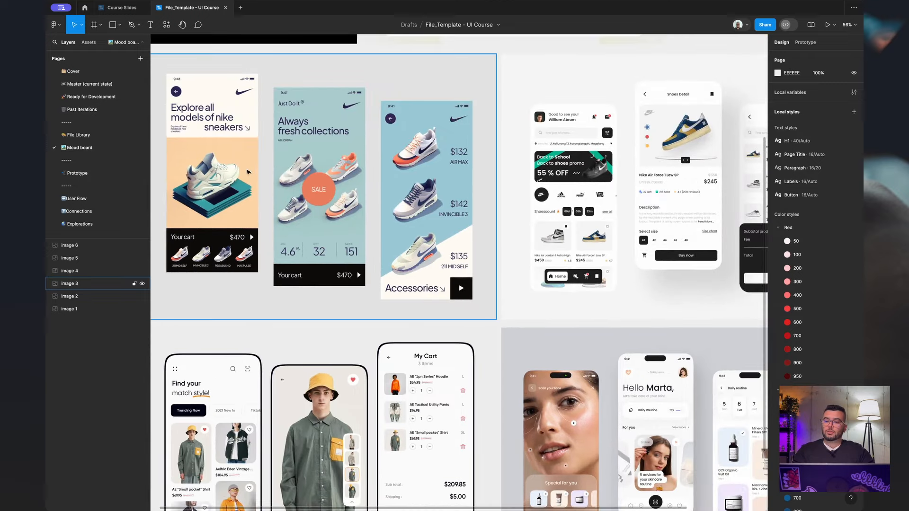
# Return to the Explorations page and set the corner radius of the product page's large gallery image to 24.
pyautogui.click(107, 224)
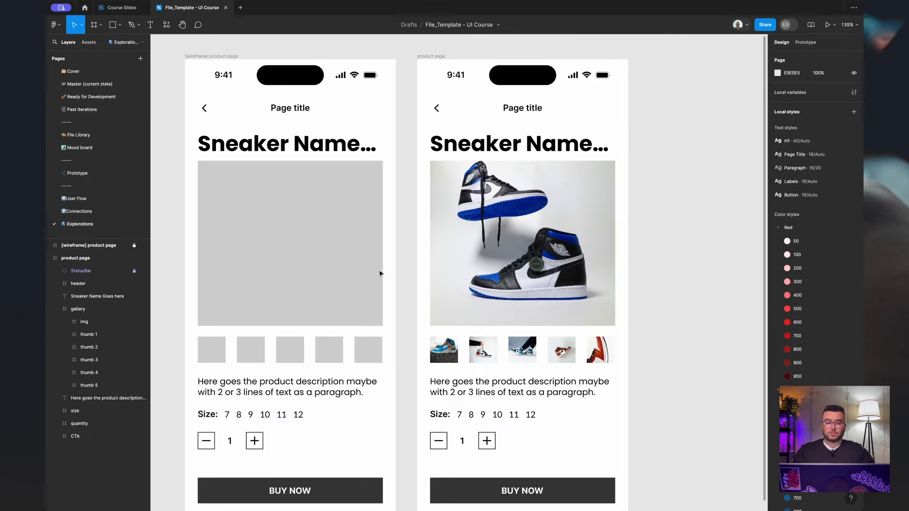
pyautogui.doubleClick(565, 277)
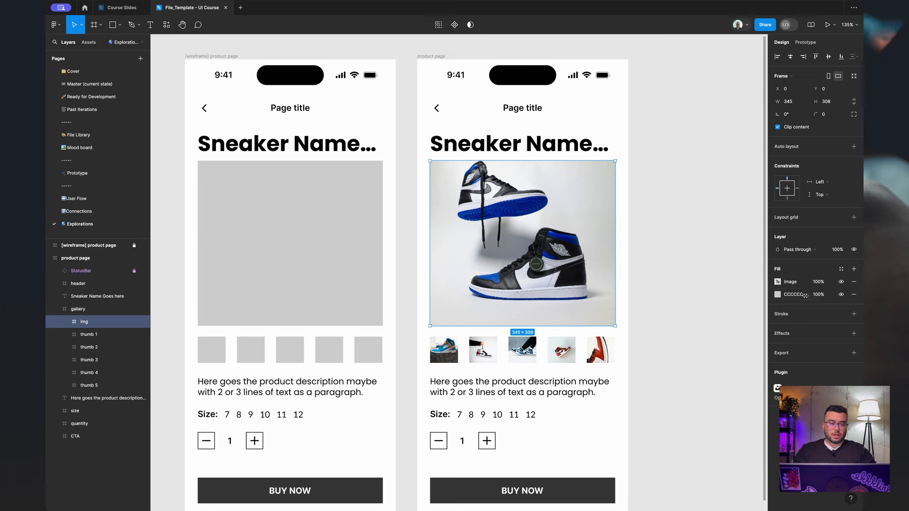
pyautogui.click(828, 115)
pyautogui.write('24')
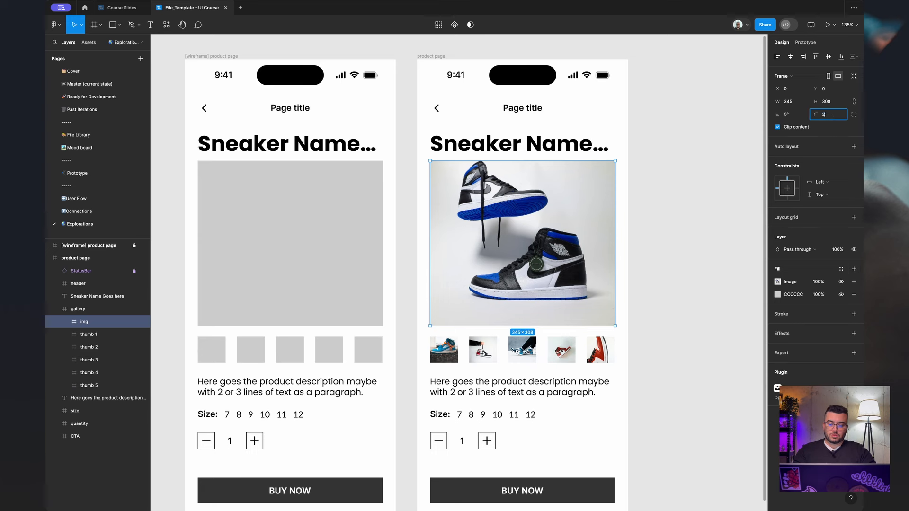
pyautogui.press('Return')
pyautogui.click(679, 157)
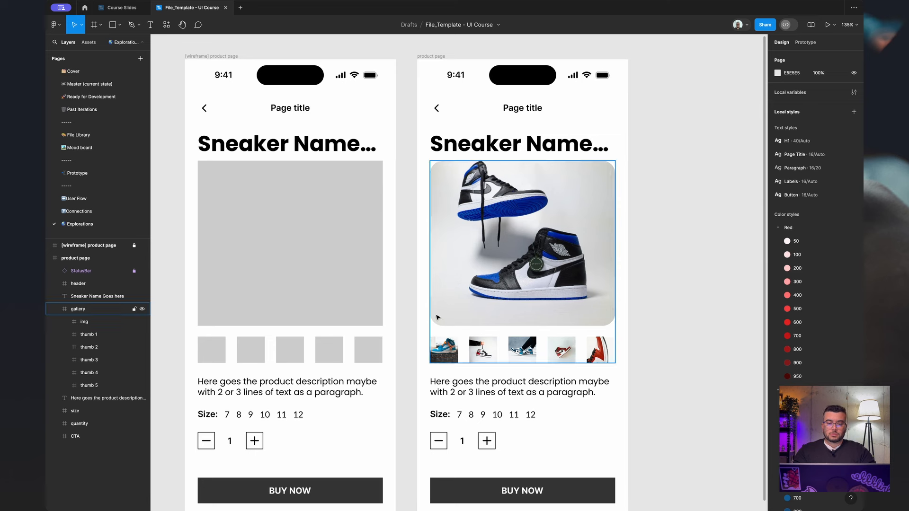
# Select all five sneaker thumbnails in the product page gallery and set their corner radius to 24.
pyautogui.doubleClick(445, 356)
pyautogui.keyDown('shift'); pyautogui.click(483, 350); pyautogui.keyUp('shift')
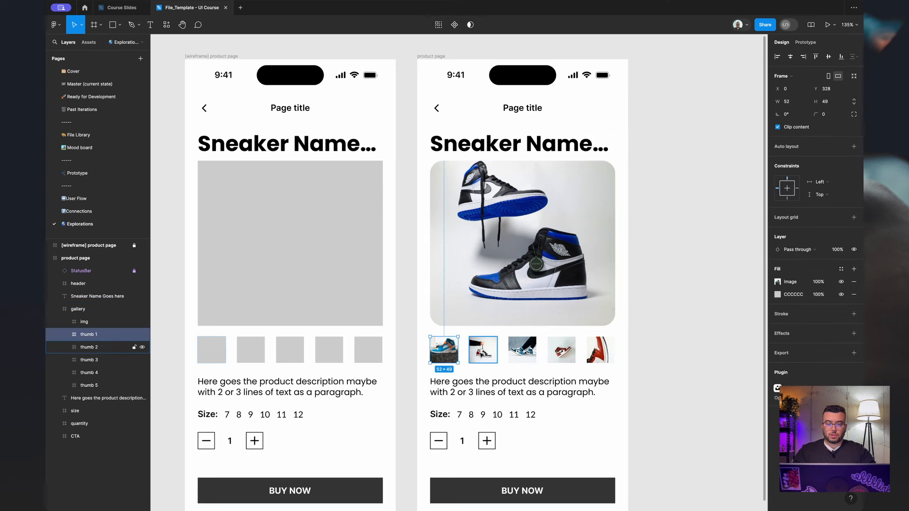
pyautogui.keyDown('shift'); pyautogui.click(522, 350); pyautogui.keyUp('shift')
pyautogui.keyDown('shift'); pyautogui.click(561, 350); pyautogui.keyUp('shift')
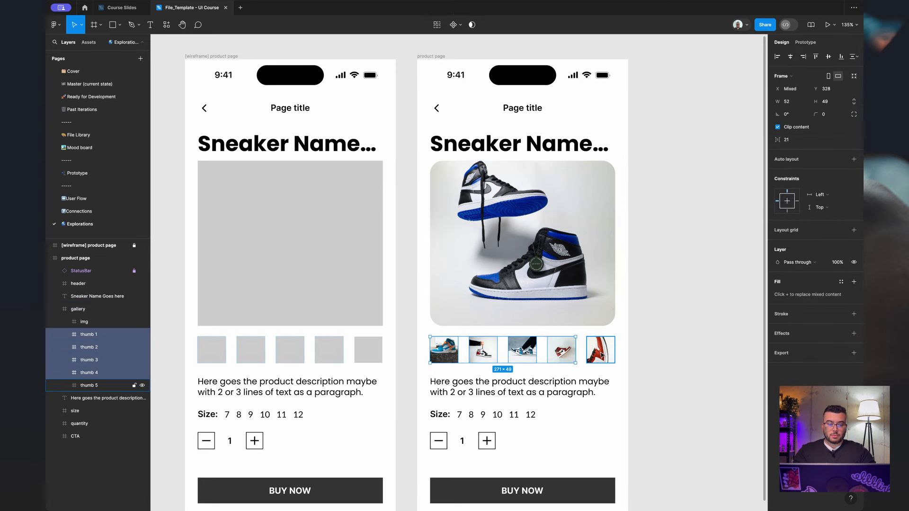
pyautogui.keyDown('shift'); pyautogui.click(601, 353); pyautogui.keyUp('shift')
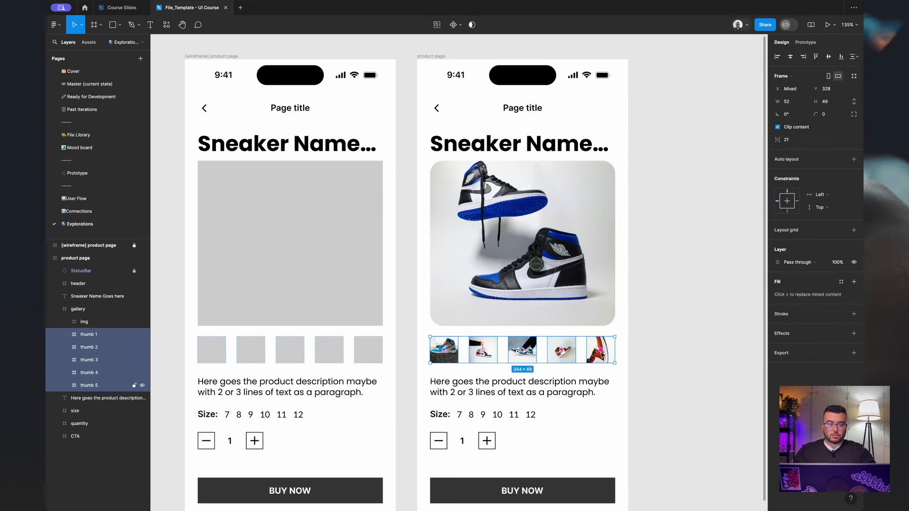
pyautogui.click(827, 116)
pyautogui.write('24')
pyautogui.press('Return')
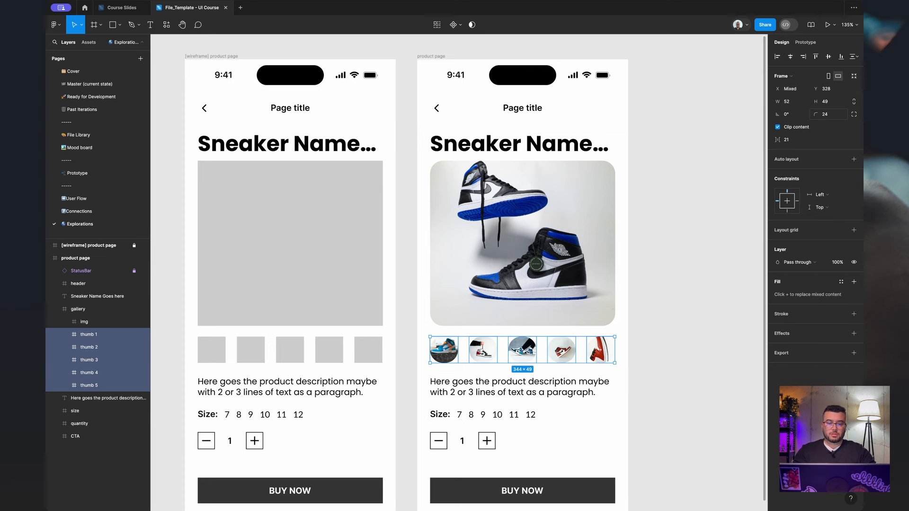
# Reduce the corner radius of the five gallery thumbnails to 8.
pyautogui.click(829, 118)
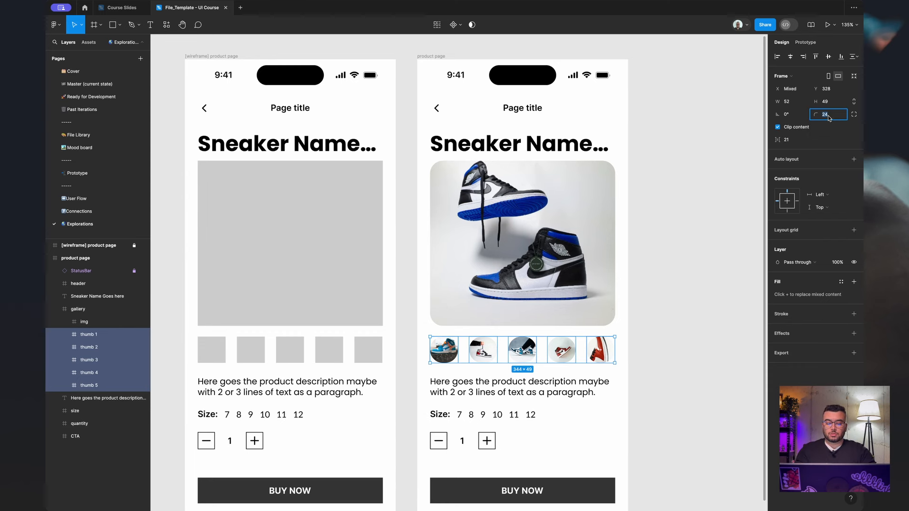
pyautogui.press('Return')
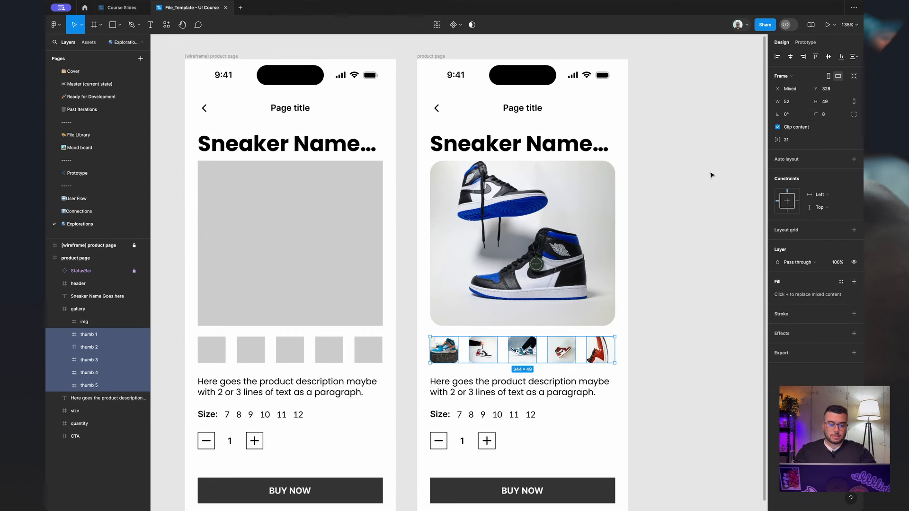
pyautogui.click(641, 284)
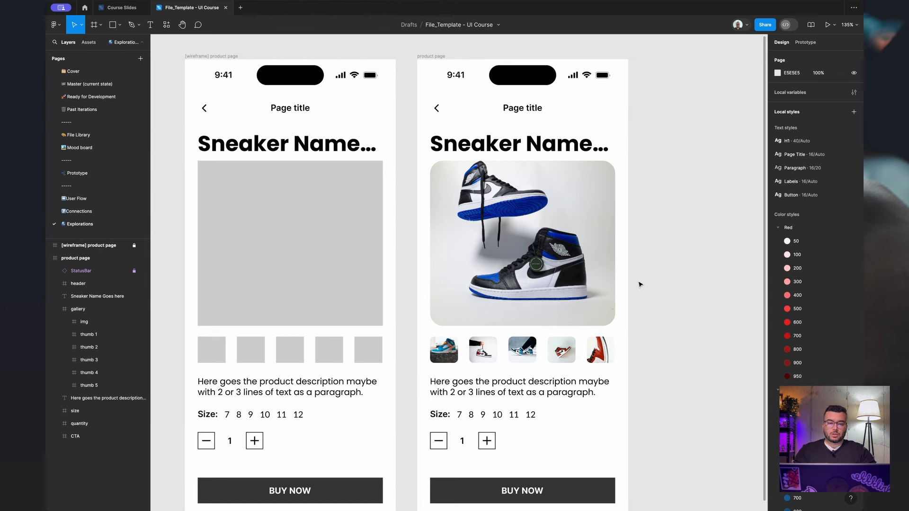
# Replace the sneaker name heading on the product page with "Air Force One".
pyautogui.doubleClick(546, 140)
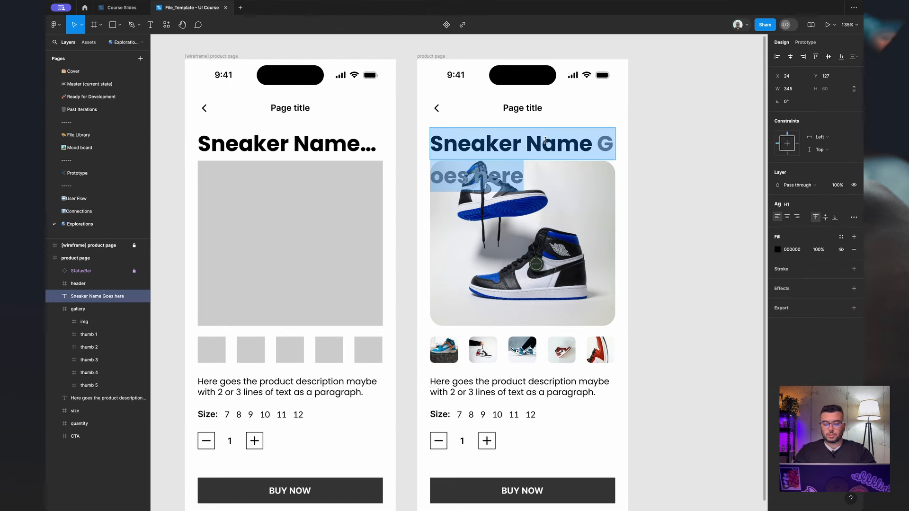
pyautogui.write('Air')
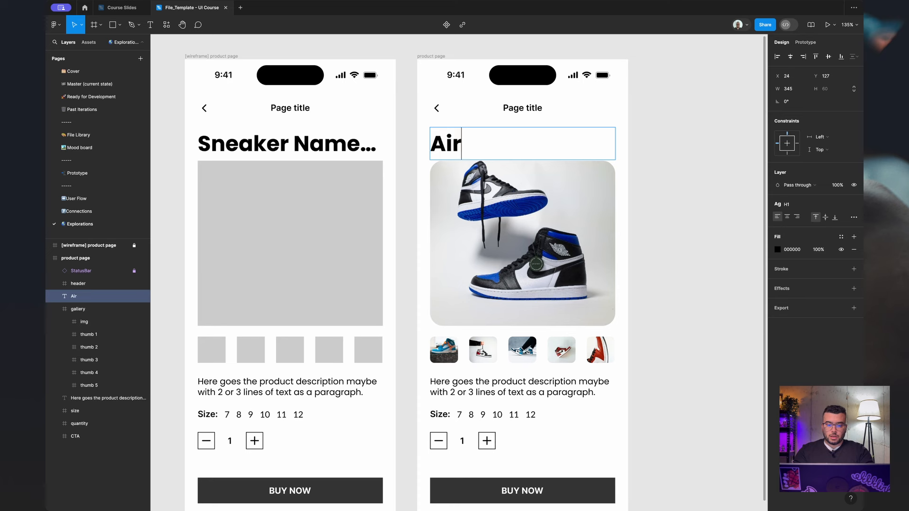
pyautogui.write(' Force One')
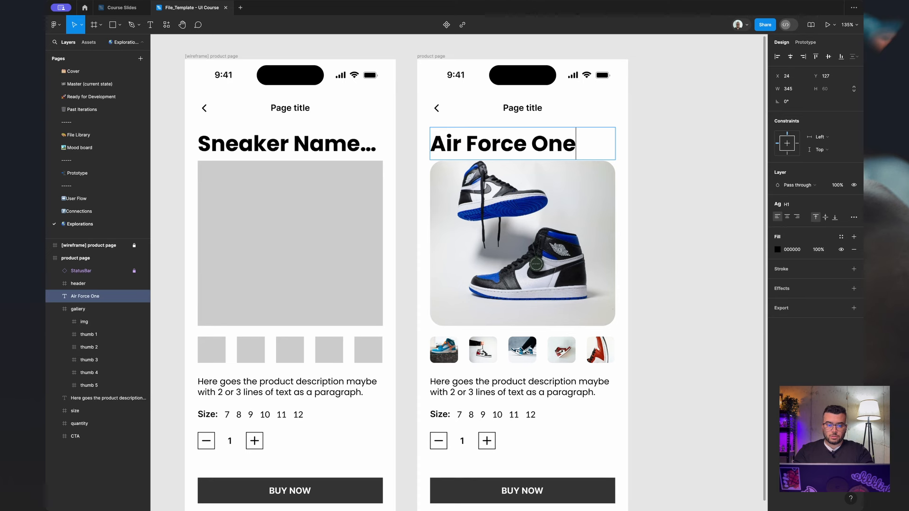
pyautogui.press('Escape')
pyautogui.click(667, 130)
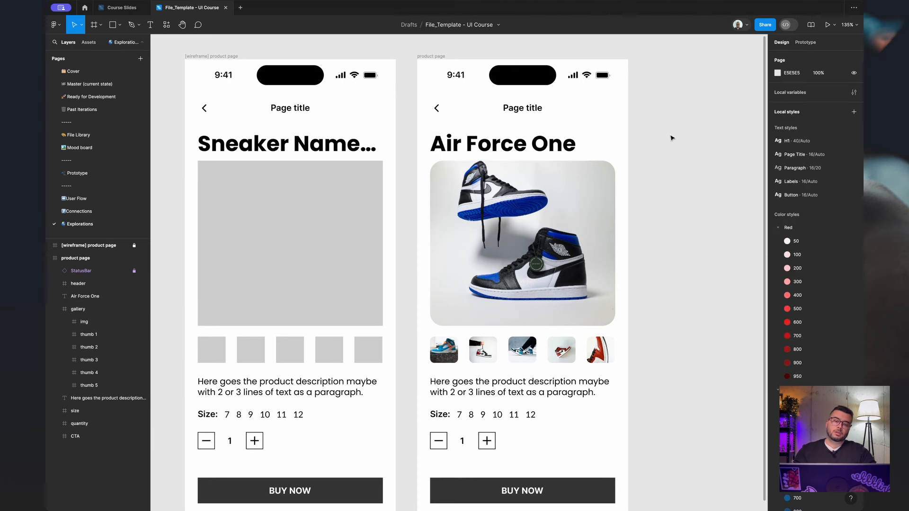
# Change the page title in the product page header to "Street Wear".
pyautogui.doubleClick(528, 109)
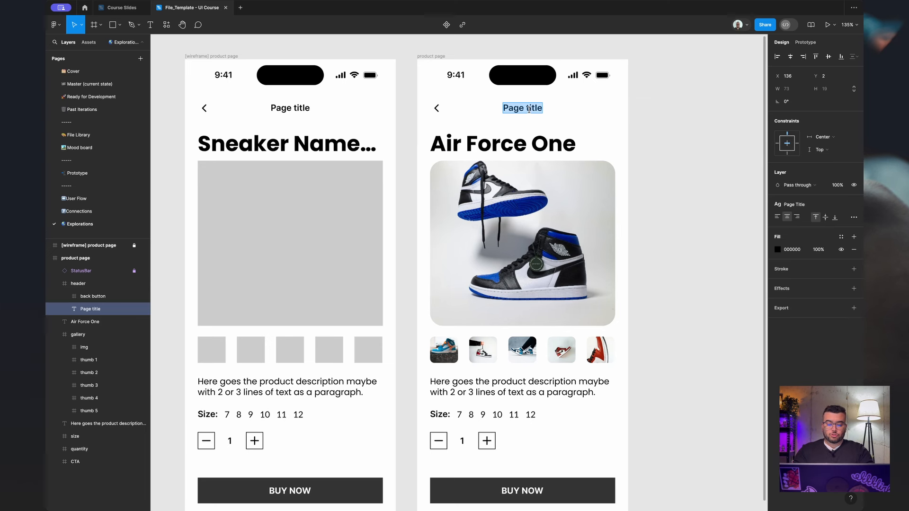
pyautogui.write('Street We')
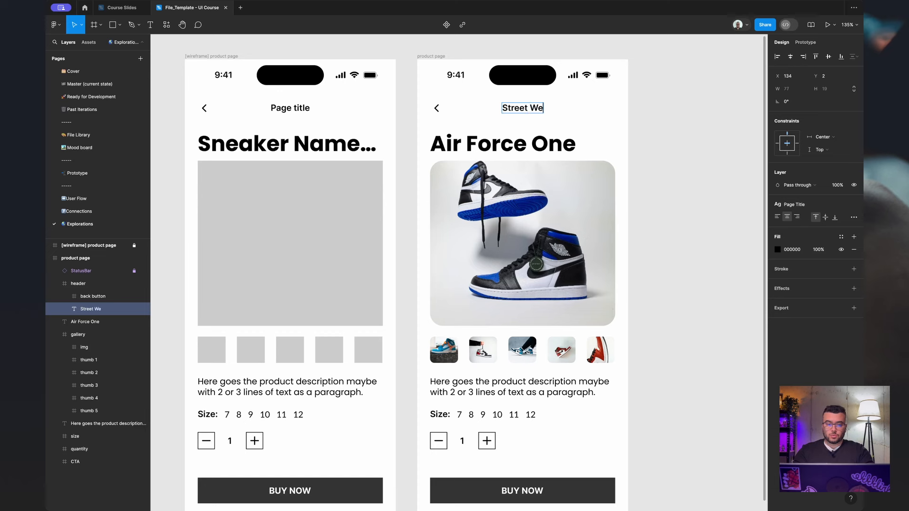
pyautogui.write('ar')
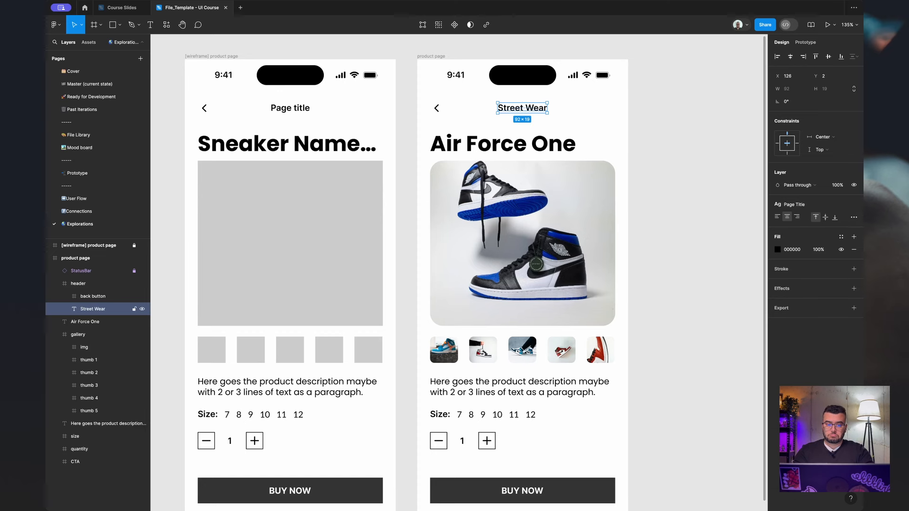
pyautogui.click(666, 168)
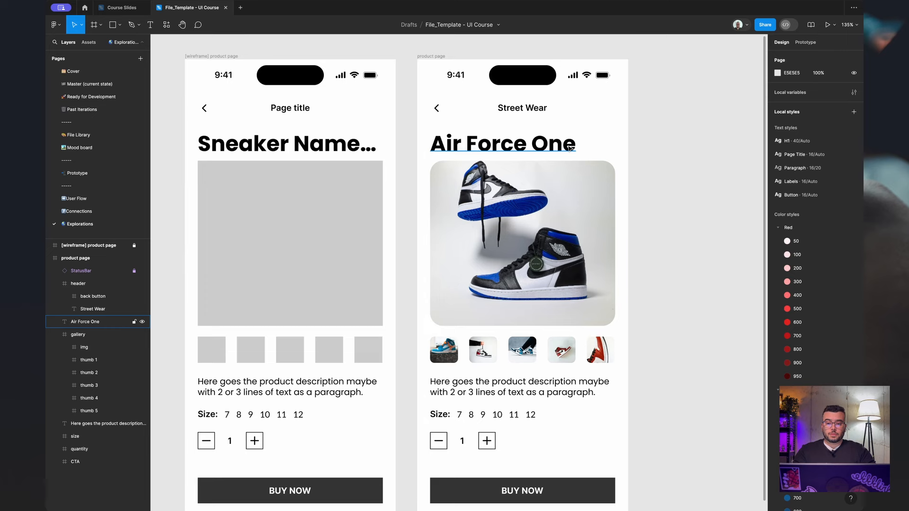
# Turn the product page's BUY NOW button into a pill shape with a corner radius of 200.
pyautogui.scroll(-2, 570, 148)
pyautogui.scroll(1, 570, 148)
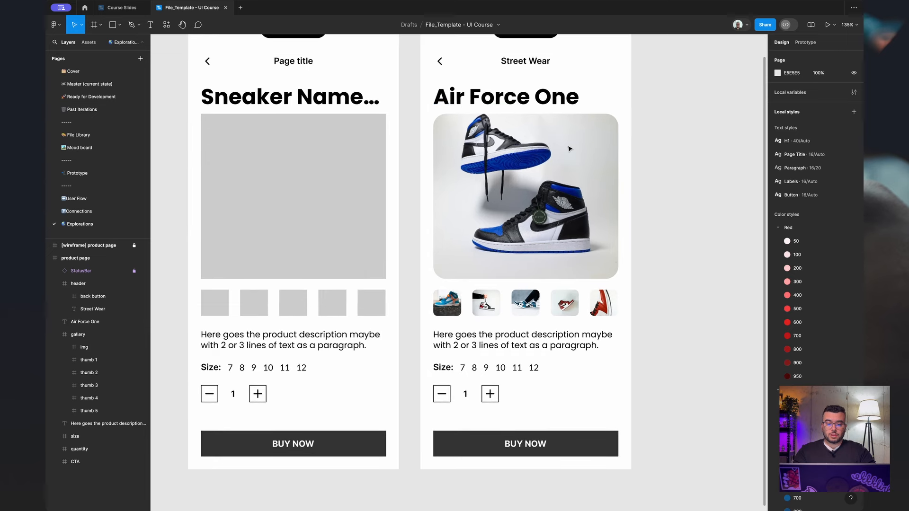
pyautogui.click(609, 461)
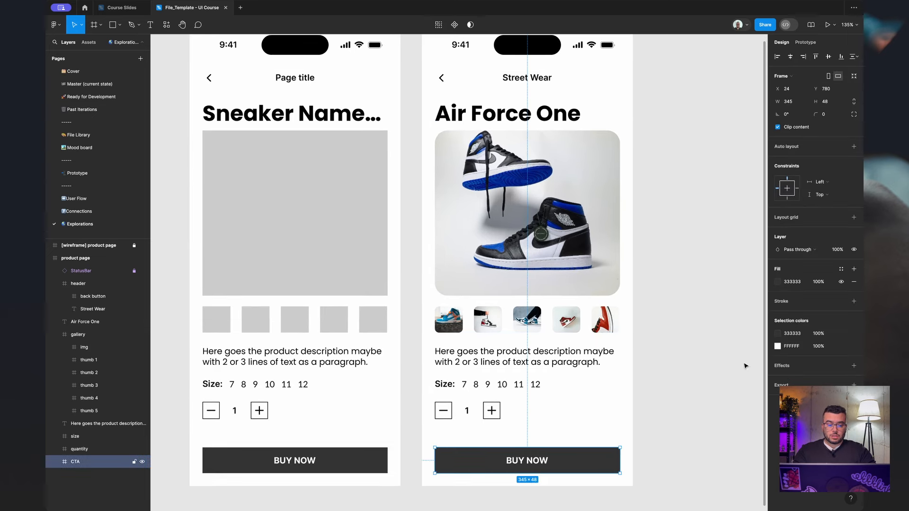
pyautogui.click(833, 114)
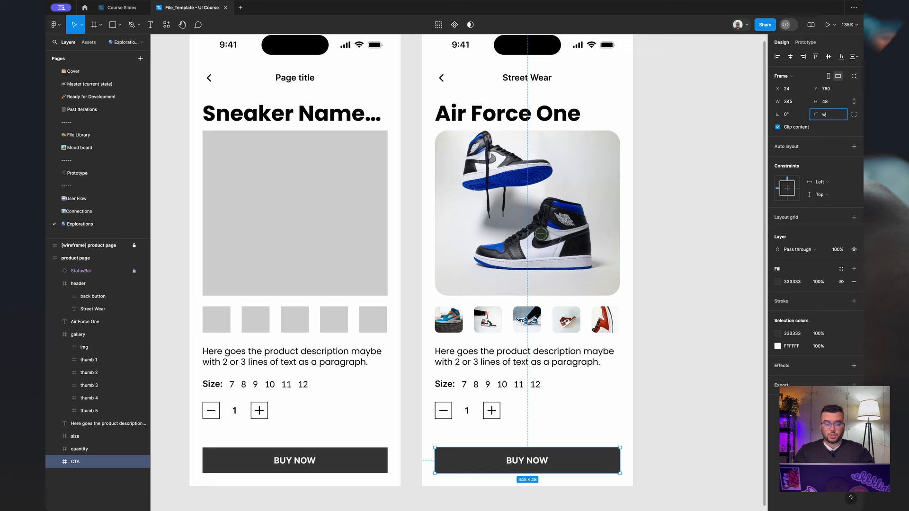
pyautogui.press('BackSpace')
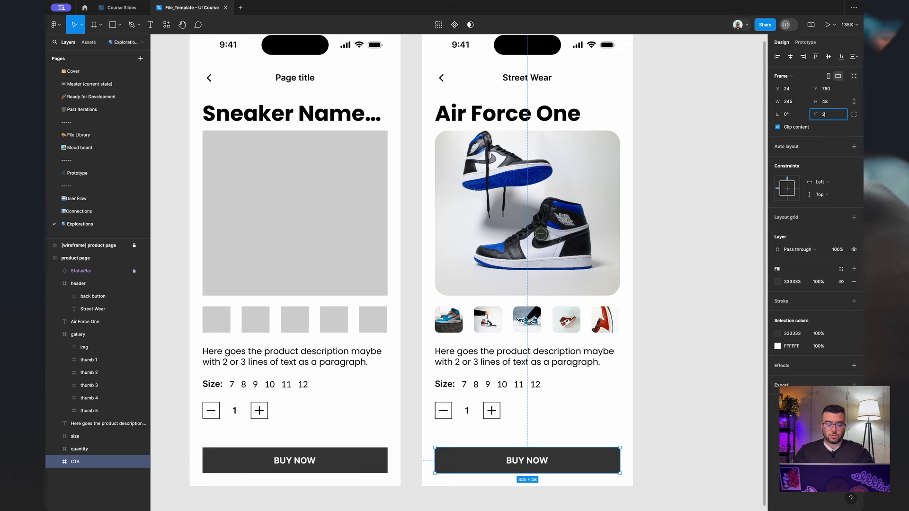
pyautogui.write('200')
pyautogui.press('Return')
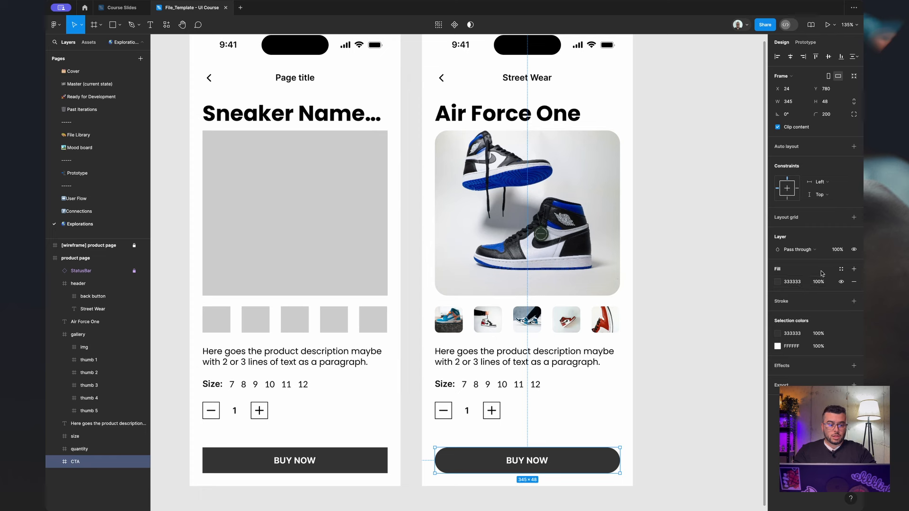
# Try the Green/500 color style as the fill of the BUY NOW button.
pyautogui.click(841, 269)
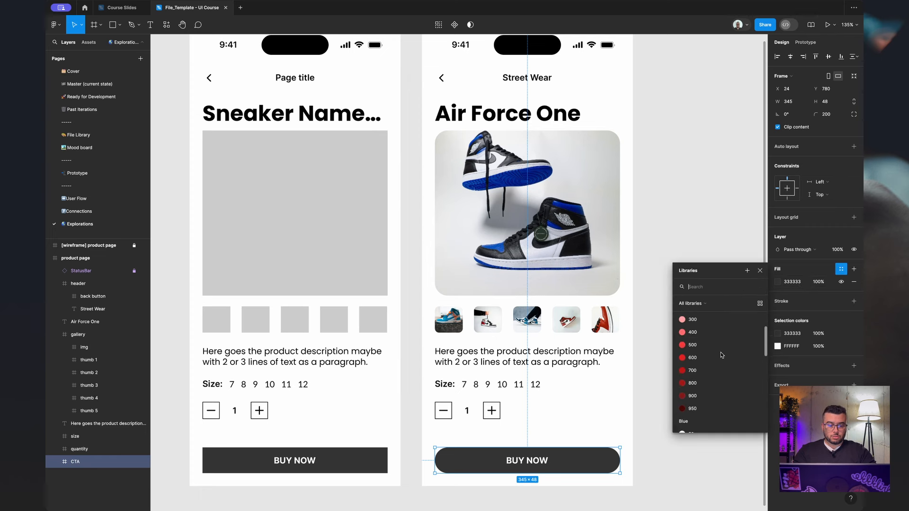
pyautogui.scroll(-5, 722, 356)
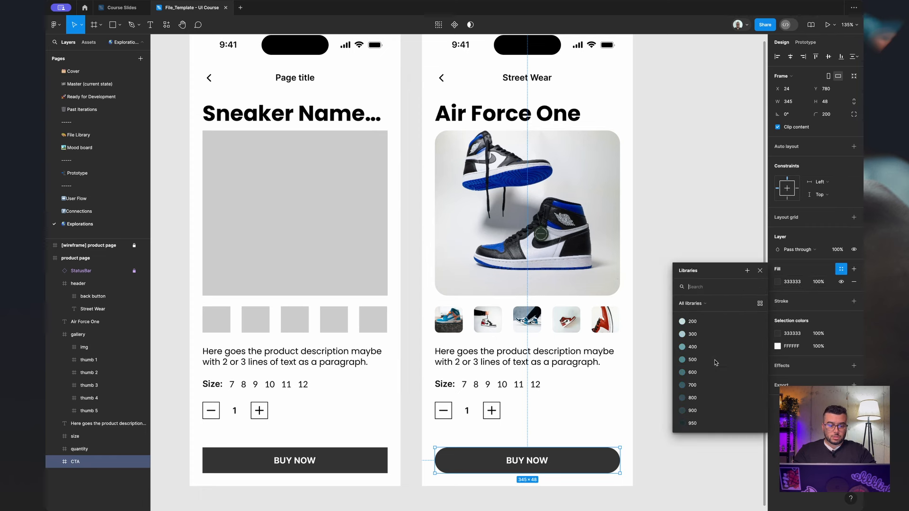
pyautogui.click(715, 360)
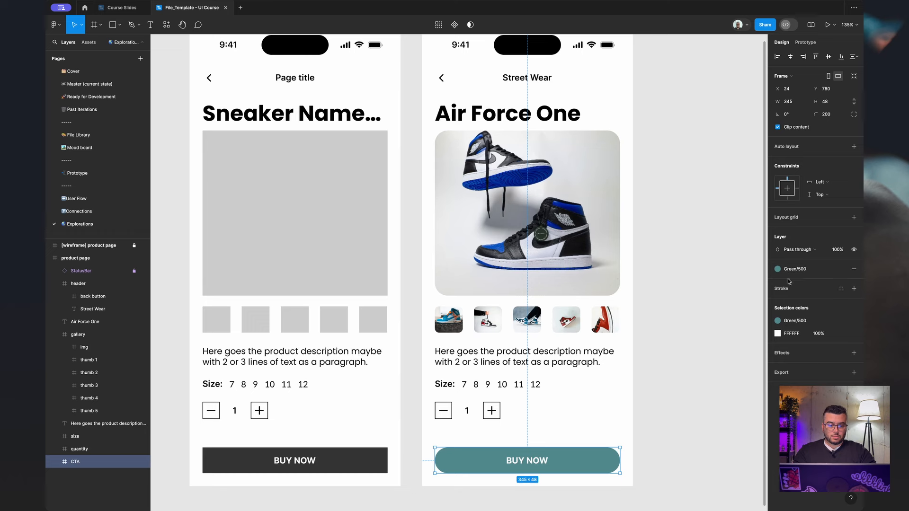
# Apply the Blue/600 color style to the fill of the BUY NOW button.
pyautogui.click(841, 269)
pyautogui.scroll(-5, 716, 357)
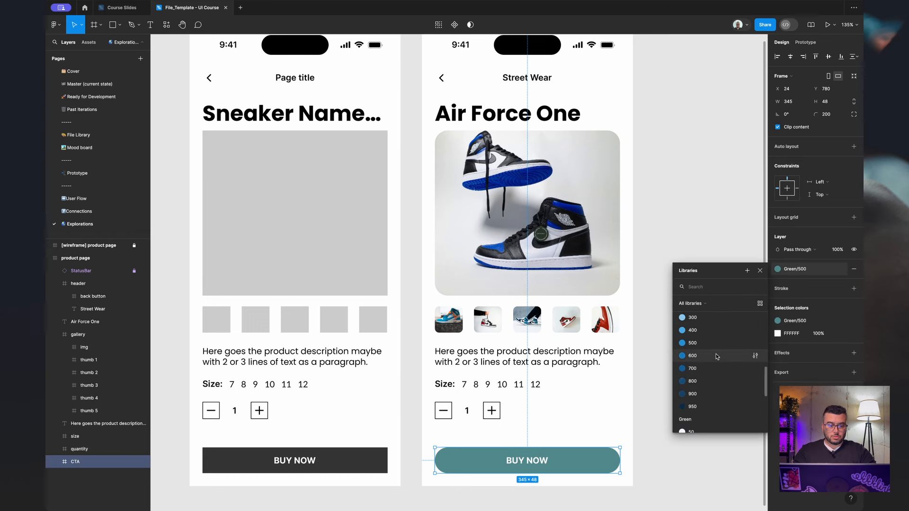
pyautogui.click(717, 356)
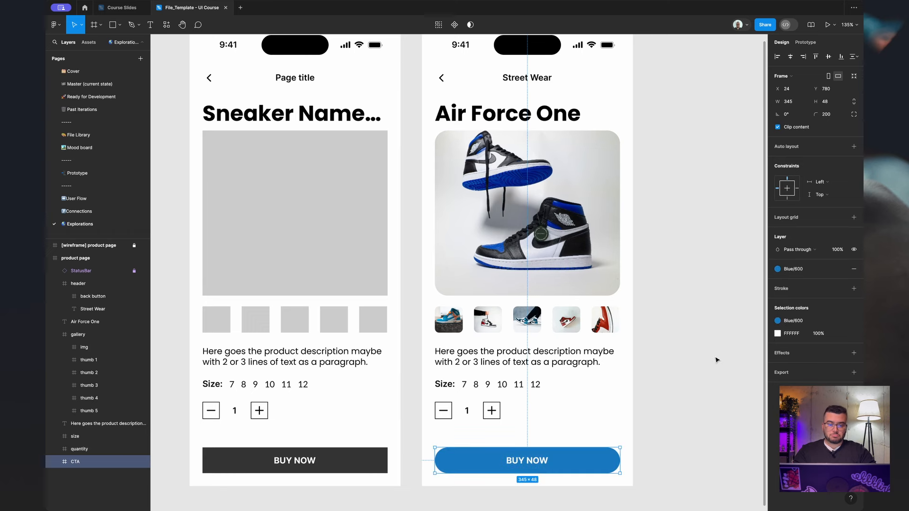
pyautogui.scroll(1, 717, 360)
pyautogui.hscroll(1, 717, 359)
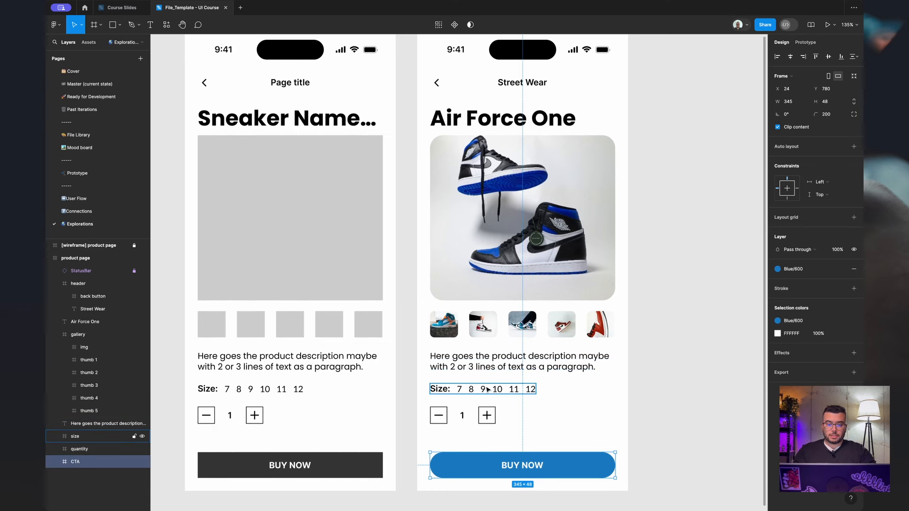
pyautogui.click(506, 128)
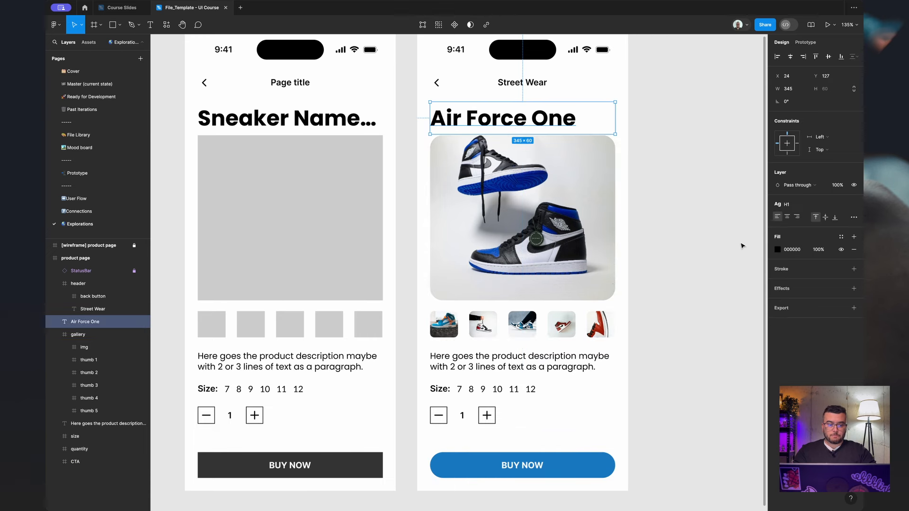
pyautogui.click(842, 236)
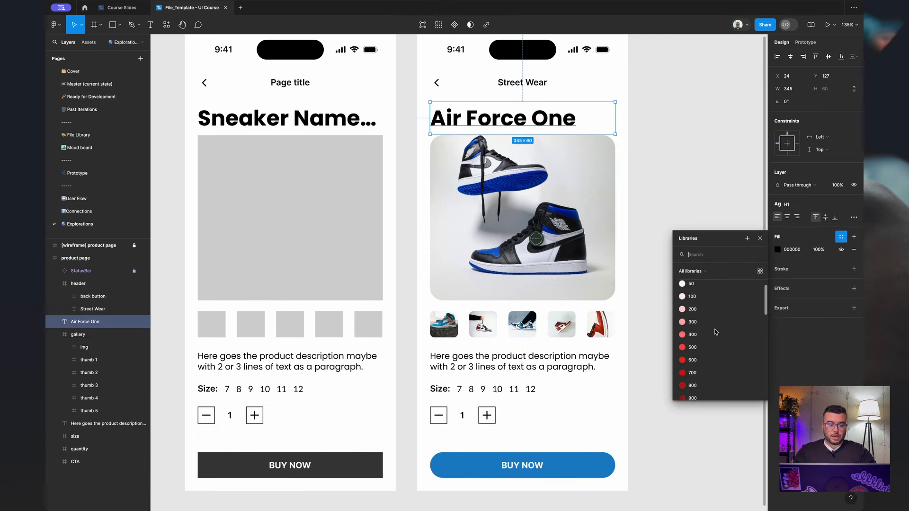
pyautogui.click(694, 132)
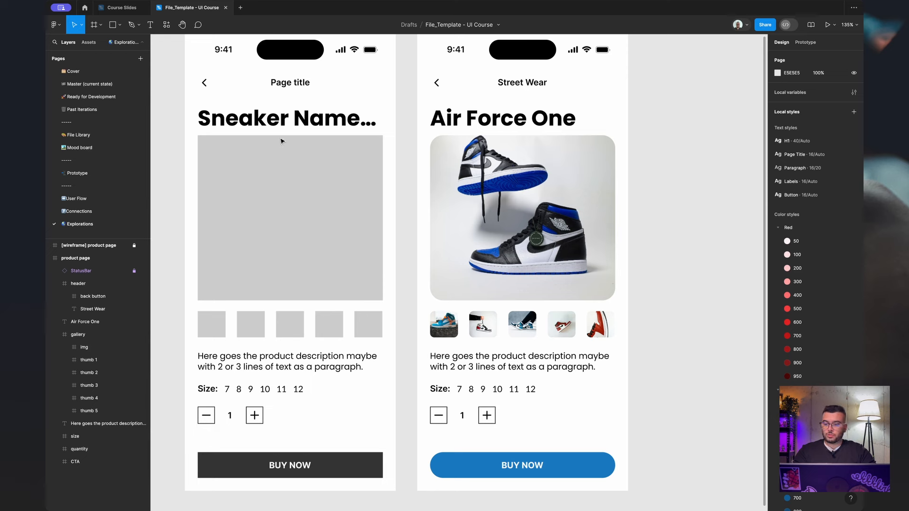
# Go to the File Library page with the color palettes and run the Tailwind CSS Color Generator plugin.
pyautogui.click(78, 135)
pyautogui.hscroll(2, 426, 351)
pyautogui.scroll(-1, 426, 351)
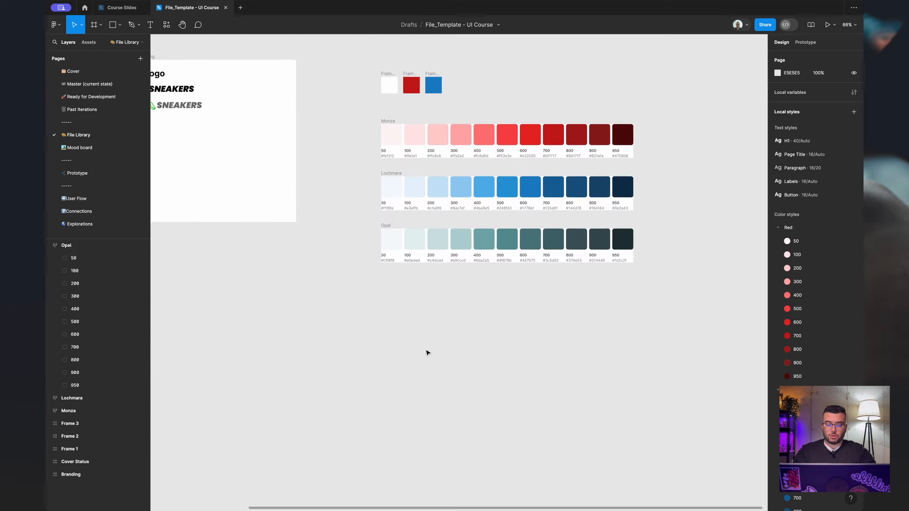
pyautogui.press('super+slash')
pyautogui.write('ta')
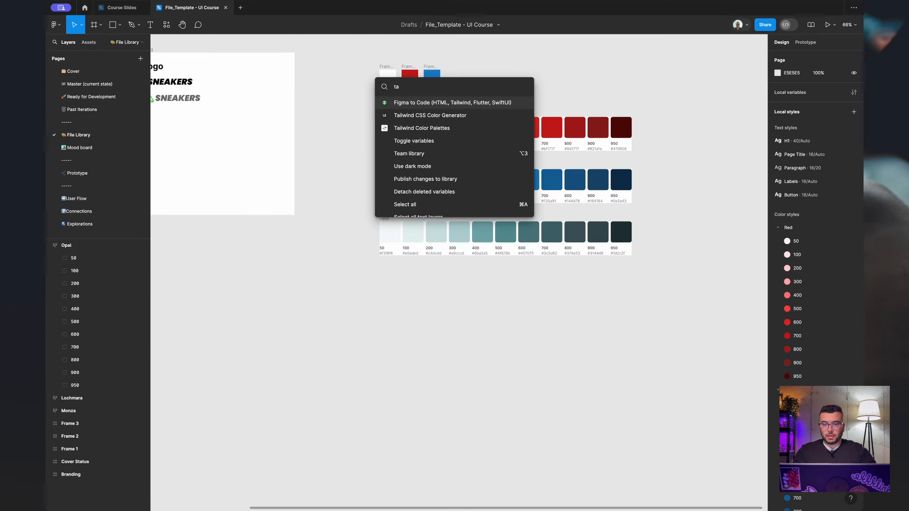
pyautogui.press('Down')
pyautogui.press('Return')
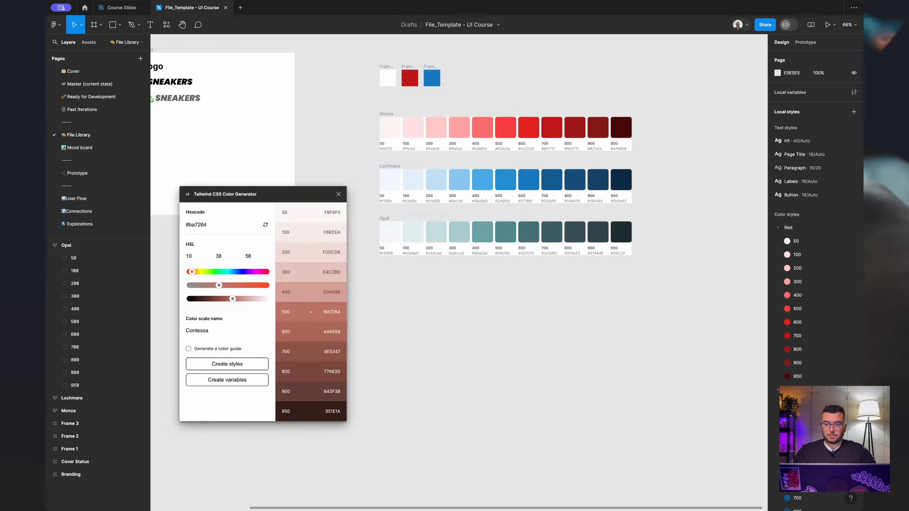
# Generate a Black color scale from hex #000 and create its color styles together with a color guide.
pyautogui.click(206, 225)
pyautogui.doubleClick(207, 224)
pyautogui.write('000')
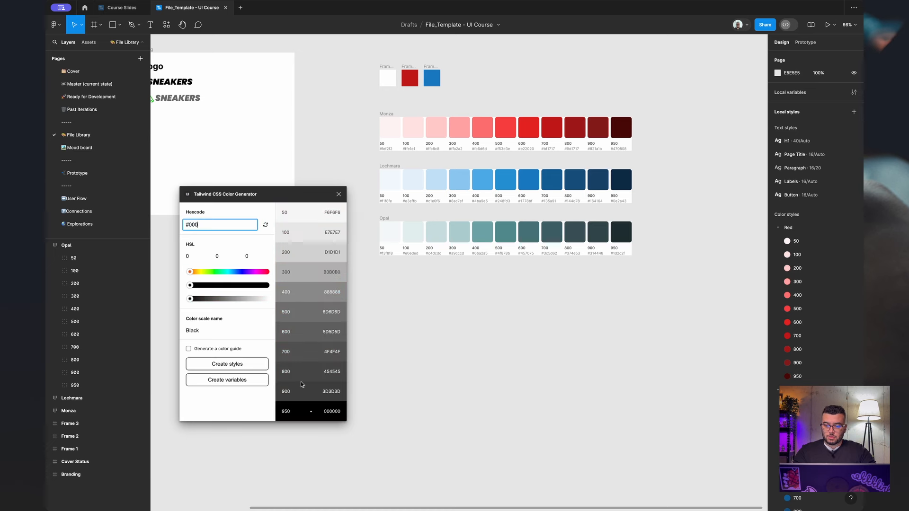
pyautogui.click(223, 350)
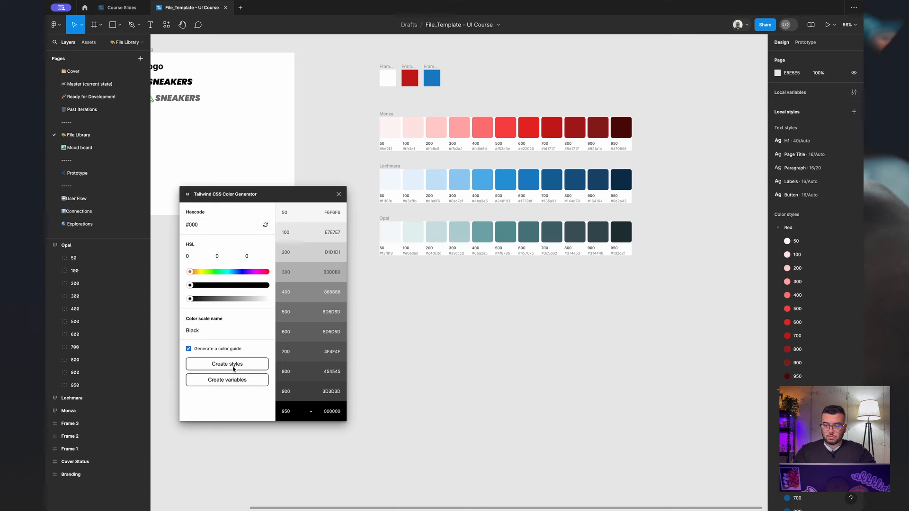
pyautogui.click(233, 369)
pyautogui.click(404, 254)
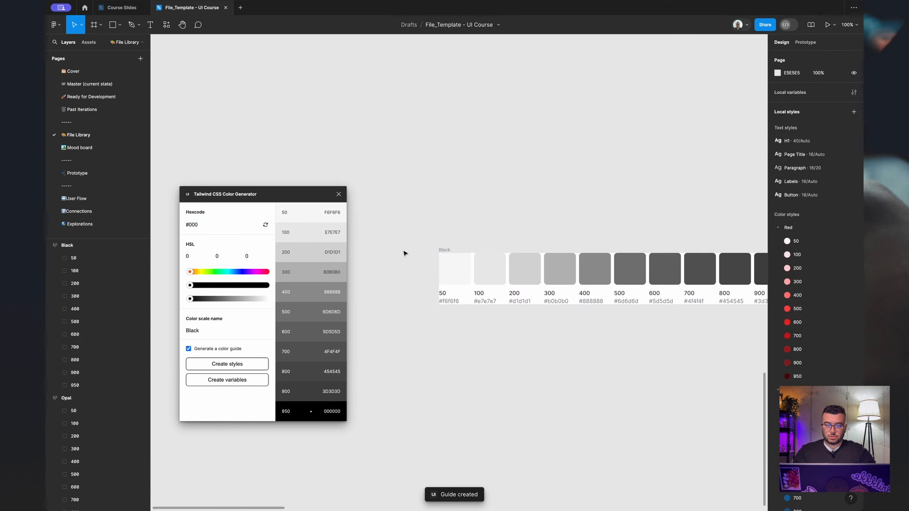
# Move the Black color guide directly below the Opal palette and close the Tailwind CSS Color Generator plugin.
pyautogui.scroll(-8, 405, 253)
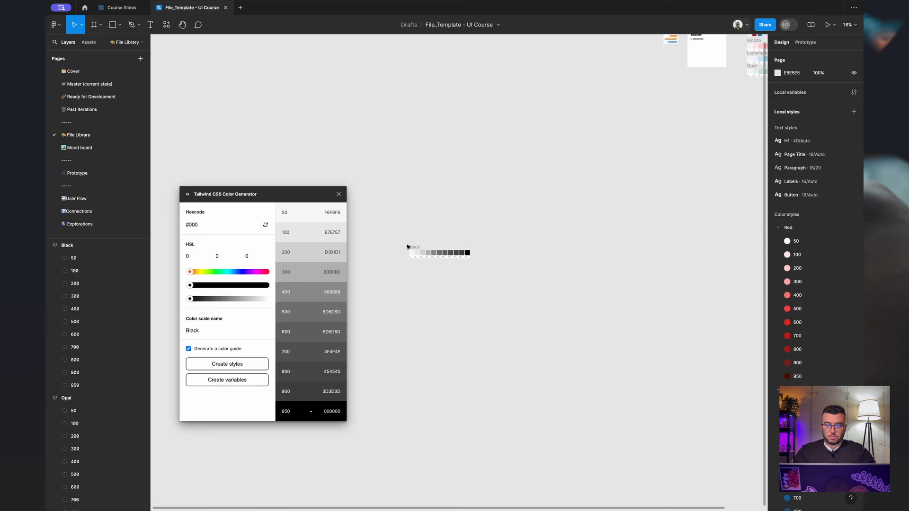
pyautogui.click(415, 247)
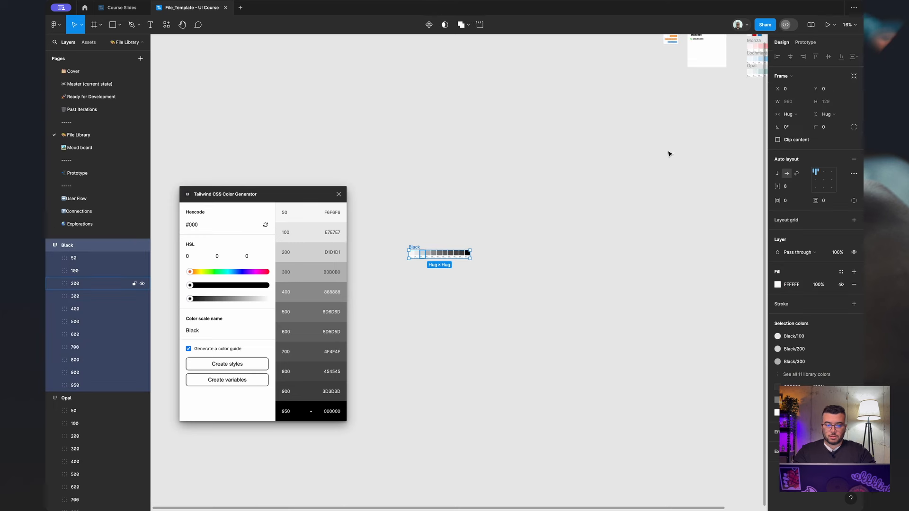
pyautogui.moveTo(421, 255); pyautogui.dragTo(549, 148)
pyautogui.hscroll(4, 669, 152)
pyautogui.scroll(1, 668, 152)
pyautogui.click(524, 202)
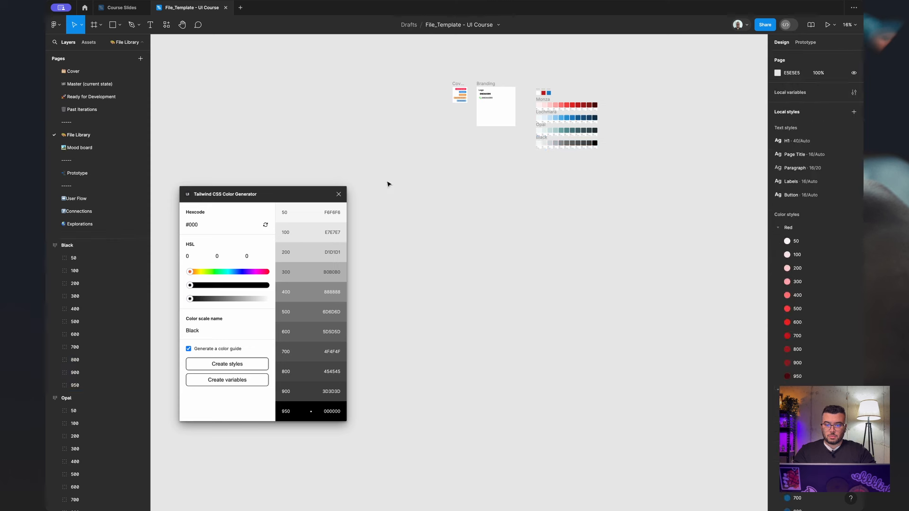
pyautogui.click(338, 195)
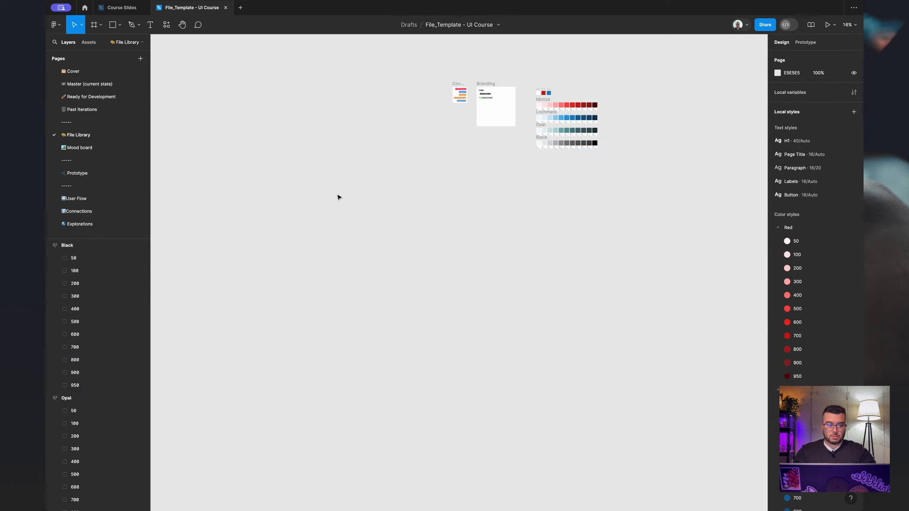
# Collapse the Red, Blue, Green and Black color style groups and go to the Explorations page.
pyautogui.click(778, 228)
pyautogui.click(778, 241)
pyautogui.click(778, 254)
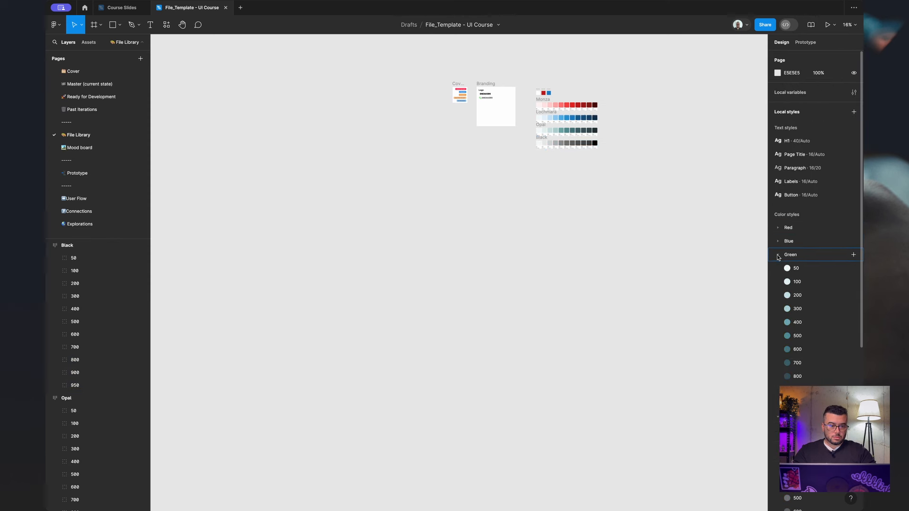
pyautogui.click(778, 268)
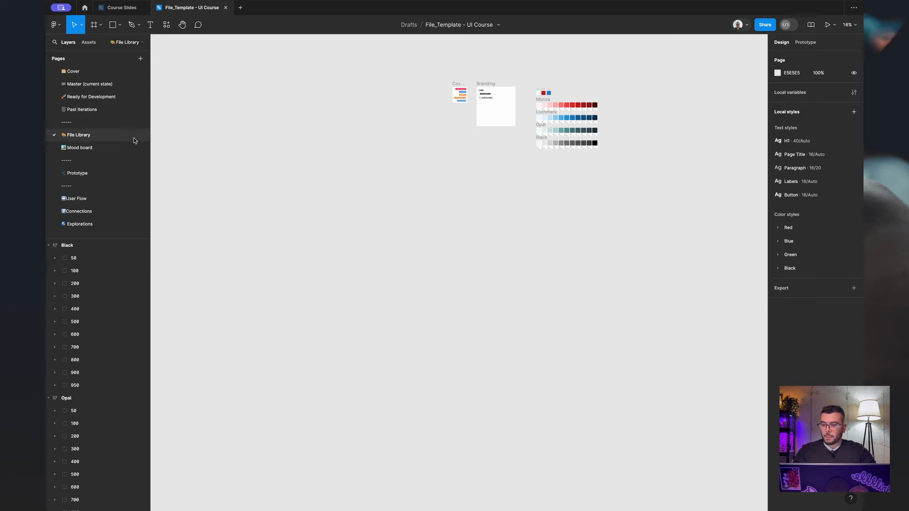
pyautogui.click(88, 224)
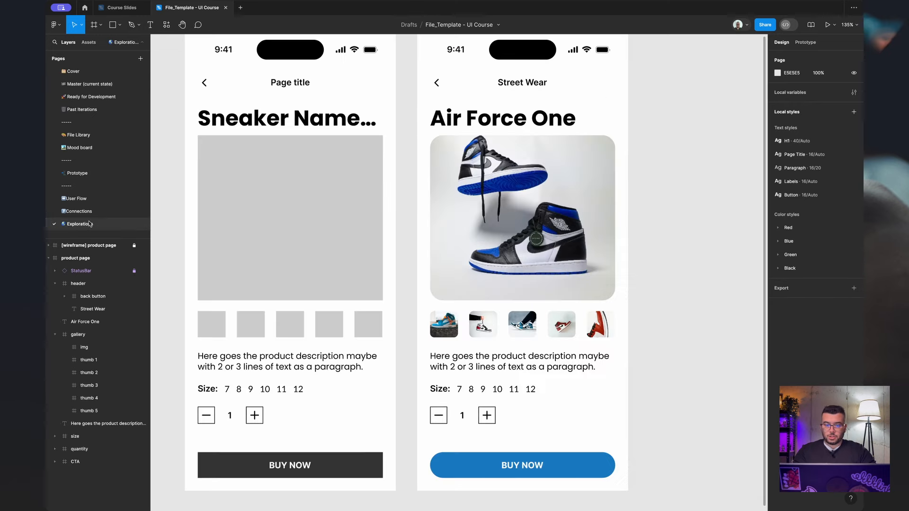
# Try the Black/800 color style as the fill of the Air Force One heading.
pyautogui.click(463, 125)
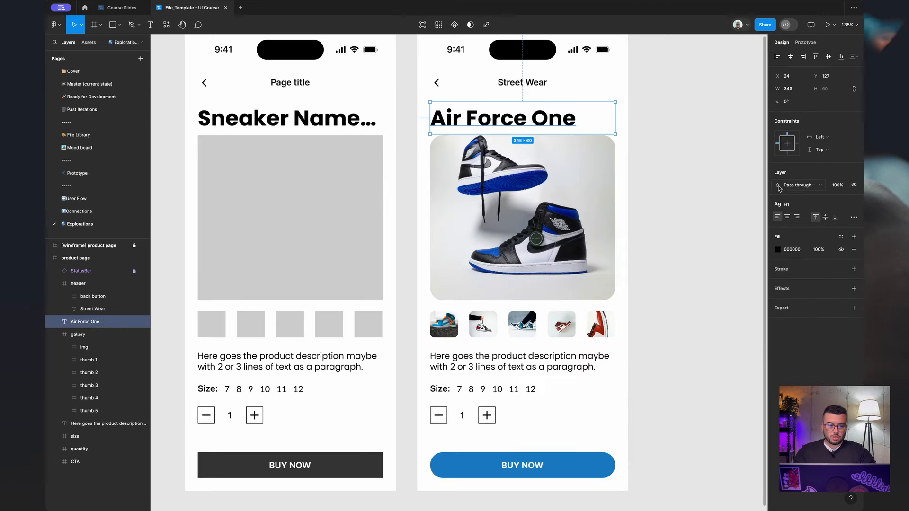
pyautogui.click(844, 239)
pyautogui.scroll(-3, 712, 342)
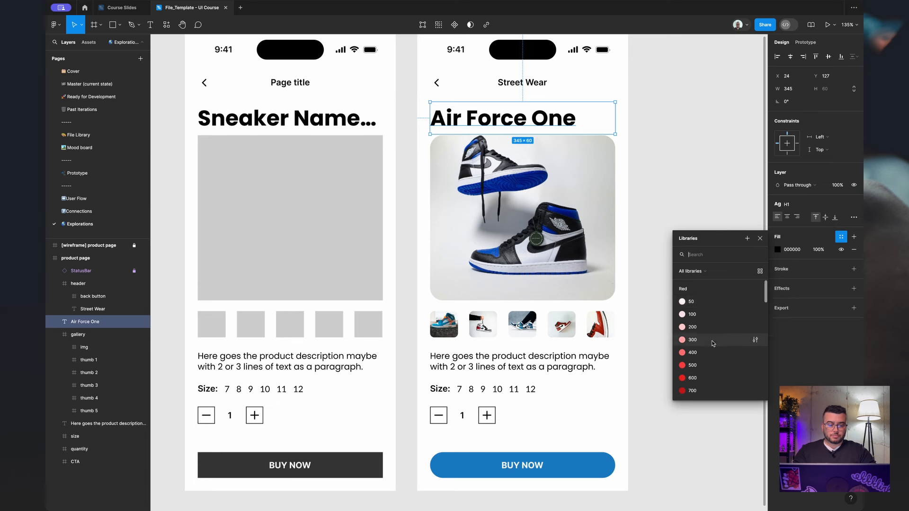
pyautogui.scroll(-10, 712, 344)
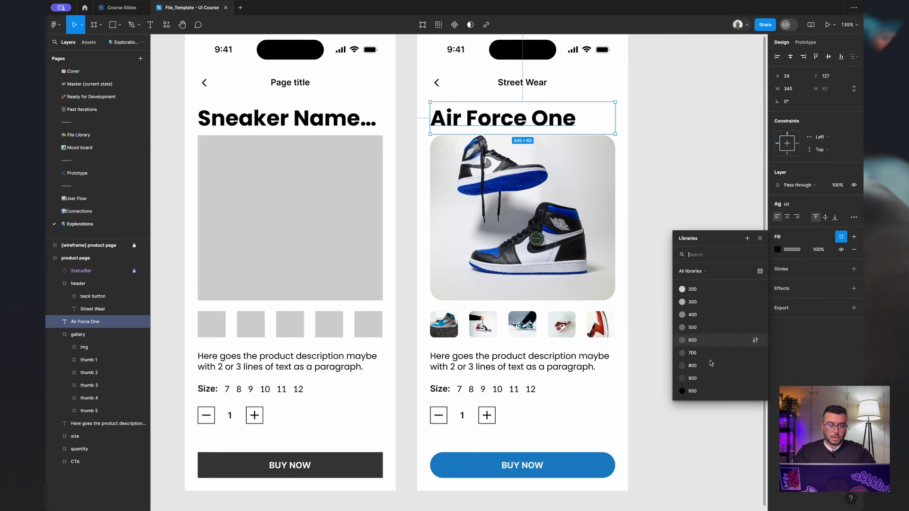
pyautogui.click(705, 366)
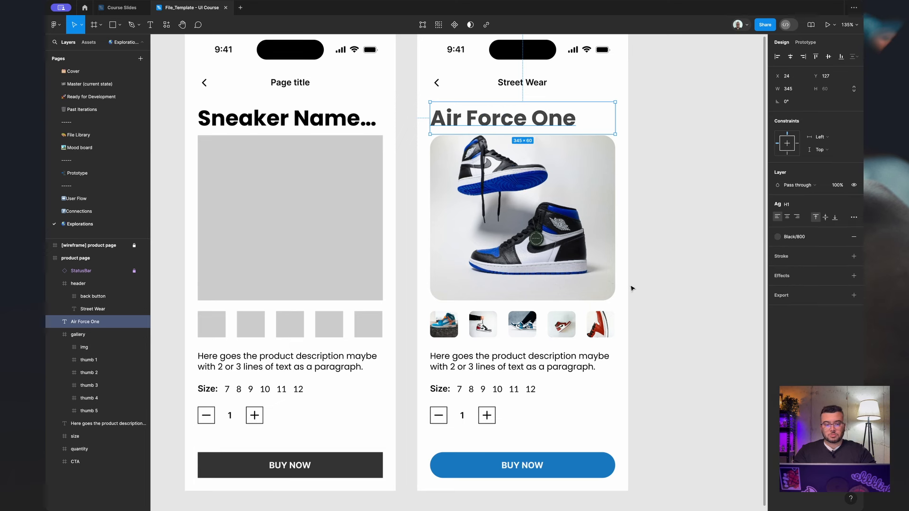
# Try the Black/300 color style on the product page header with the back arrow and Street Wear title.
pyautogui.click(534, 83)
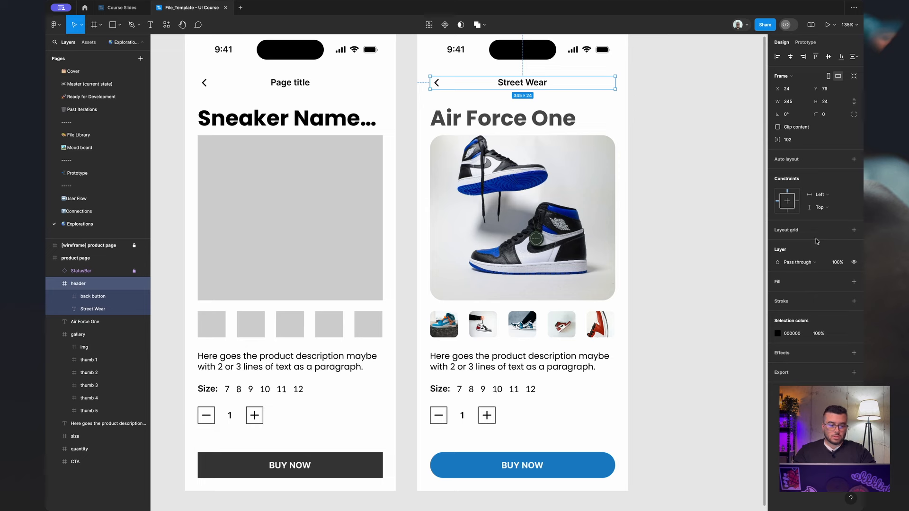
pyautogui.click(840, 333)
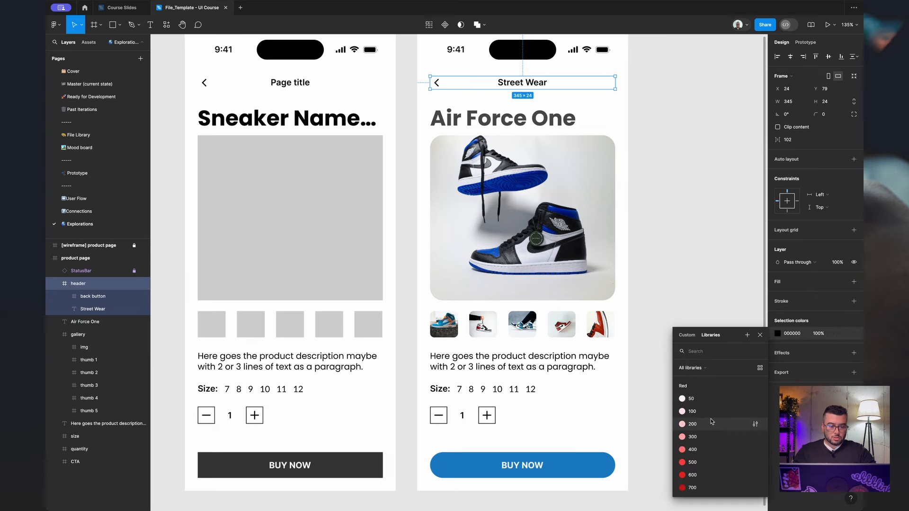
pyautogui.scroll(-10, 711, 419)
pyautogui.click(710, 412)
pyautogui.scroll(-3, 711, 415)
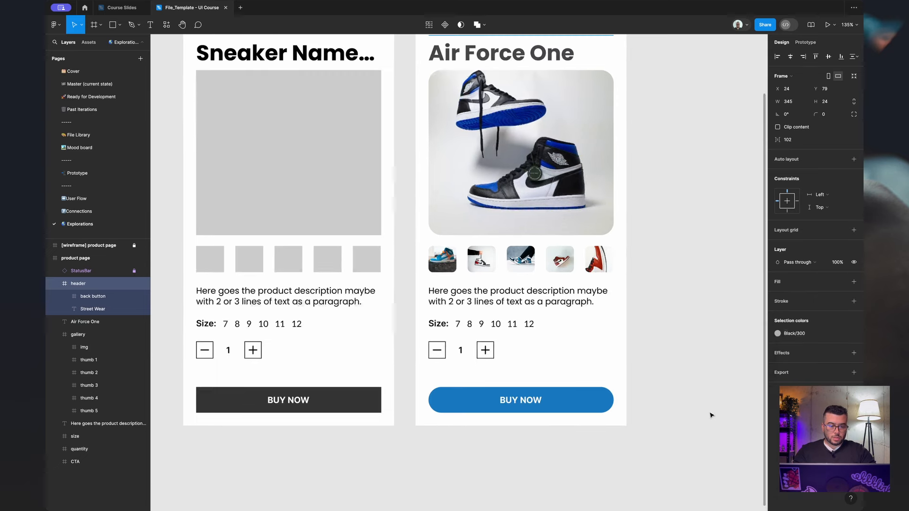
pyautogui.scroll(8, 728, 346)
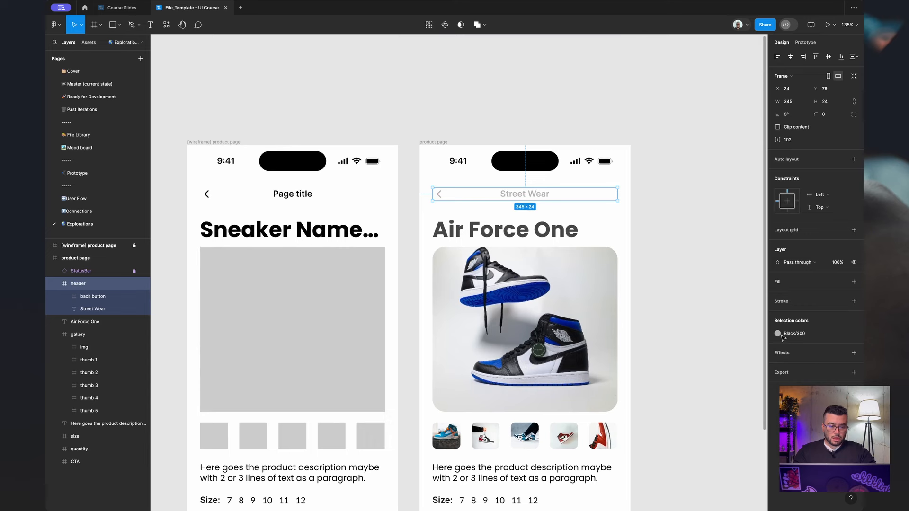
# Apply the Black/800 color style to the header's back arrow and Street Wear title.
pyautogui.click(778, 335)
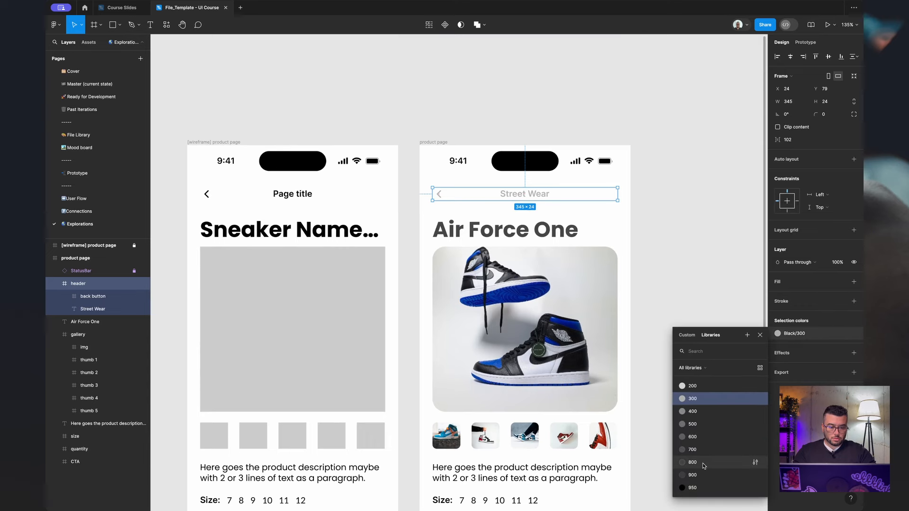
pyautogui.click(703, 464)
pyautogui.click(685, 374)
# Apply the Black/900 color style to the fill of the Air Force One heading.
pyautogui.scroll(-9, 685, 375)
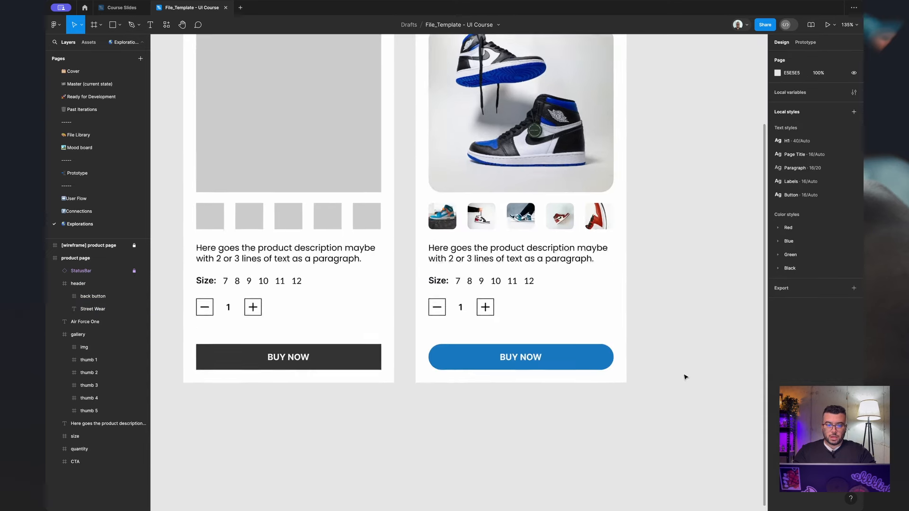
pyautogui.scroll(5, 685, 377)
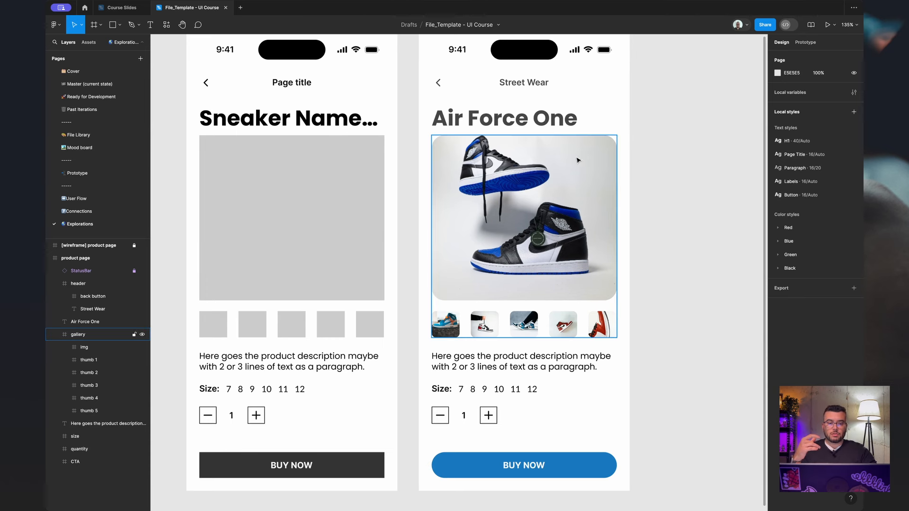
pyautogui.click(562, 127)
pyautogui.click(794, 239)
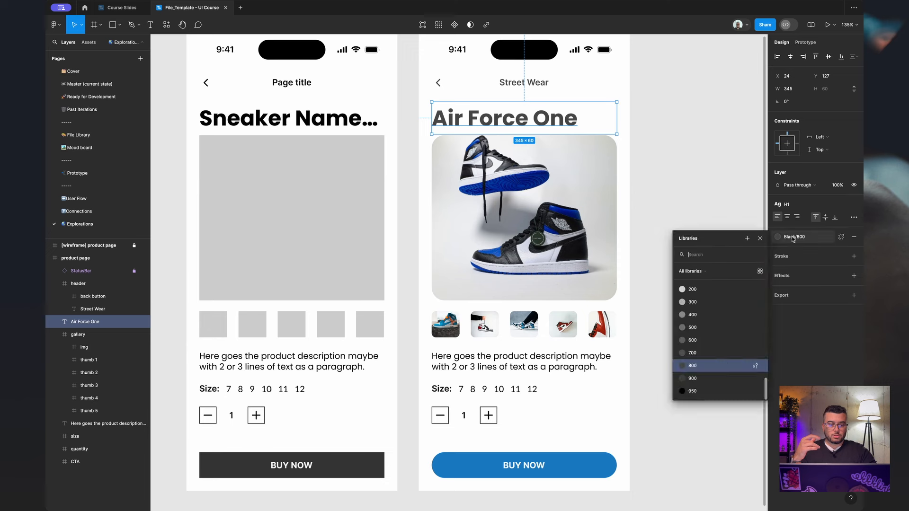
pyautogui.click(700, 381)
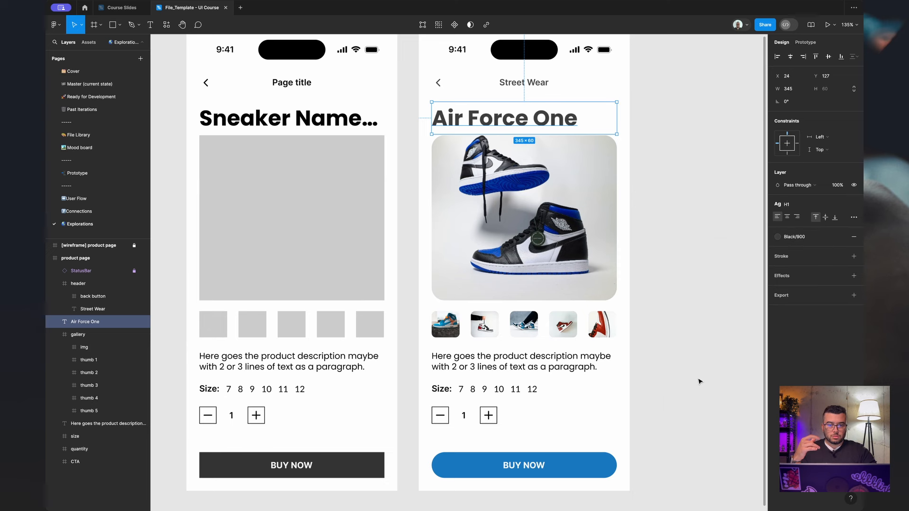
pyautogui.click(695, 305)
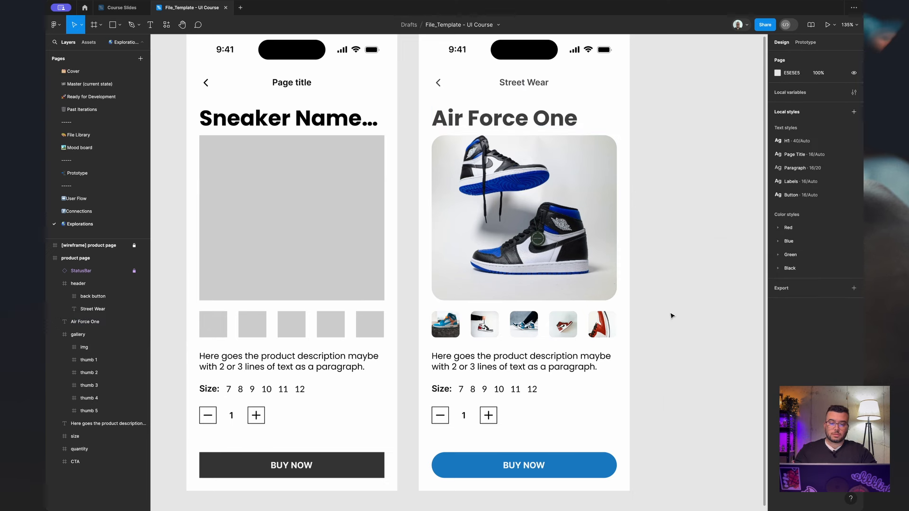
# Apply the Black/900 color style to the fill of the product description paragraph.
pyautogui.click(585, 370)
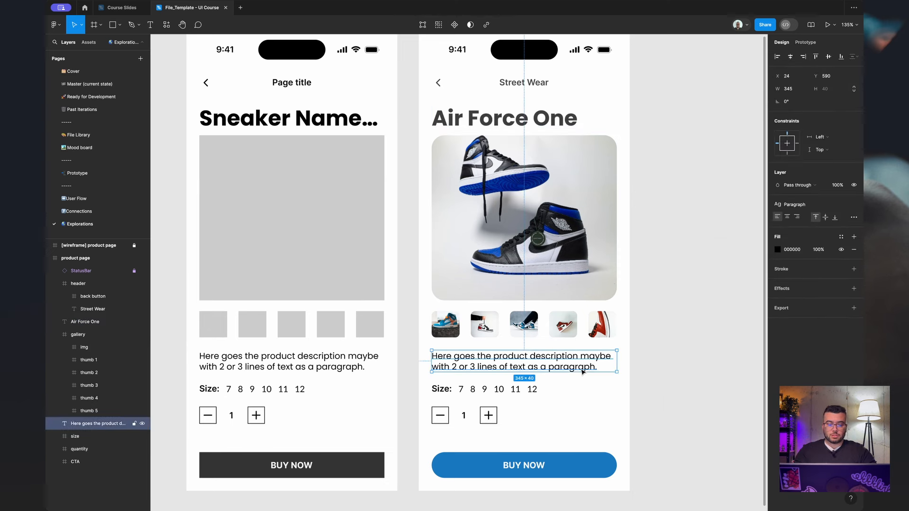
pyautogui.click(842, 236)
pyautogui.scroll(-3, 714, 372)
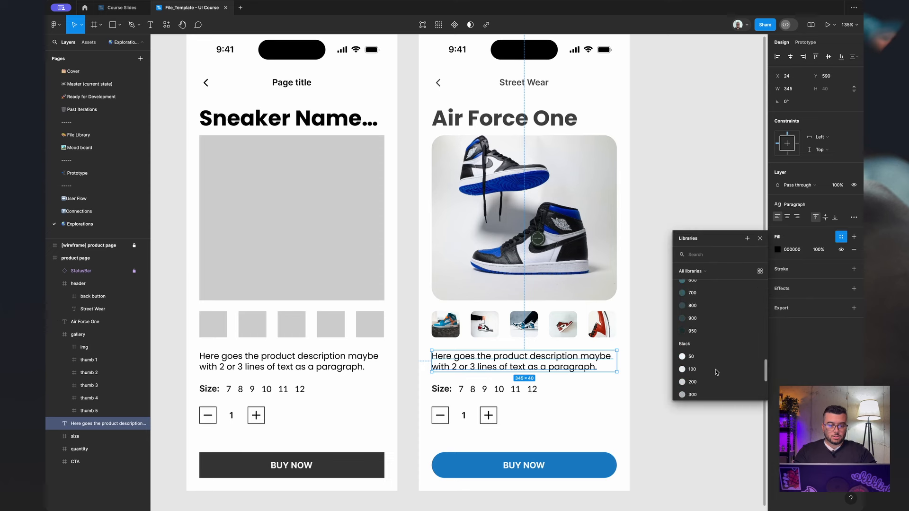
pyautogui.scroll(-3, 715, 372)
pyautogui.click(707, 377)
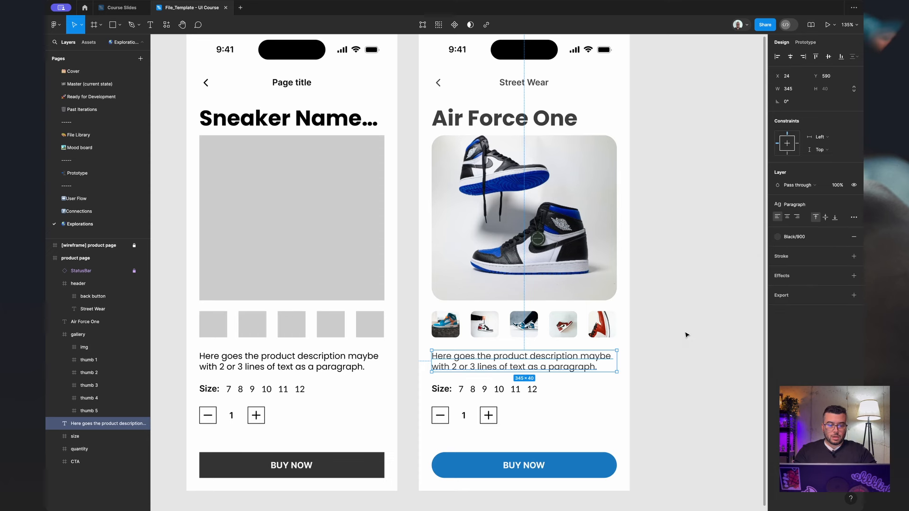
pyautogui.click(686, 335)
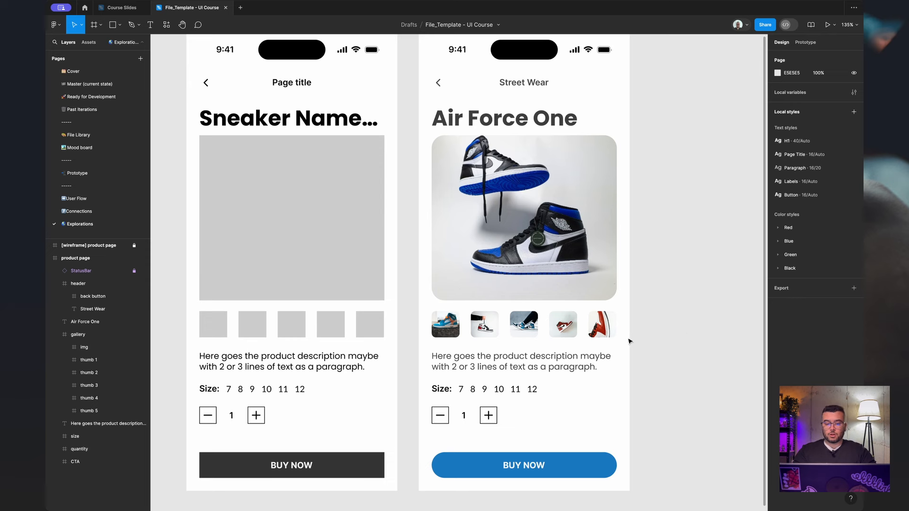
# Apply the Black/800 color style to the Size label and its size numbers.
pyautogui.click(440, 394)
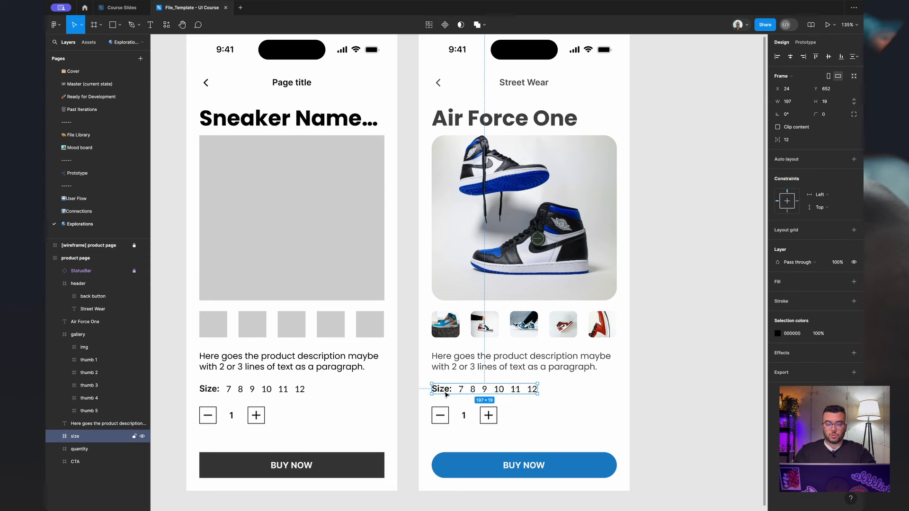
pyautogui.click(847, 334)
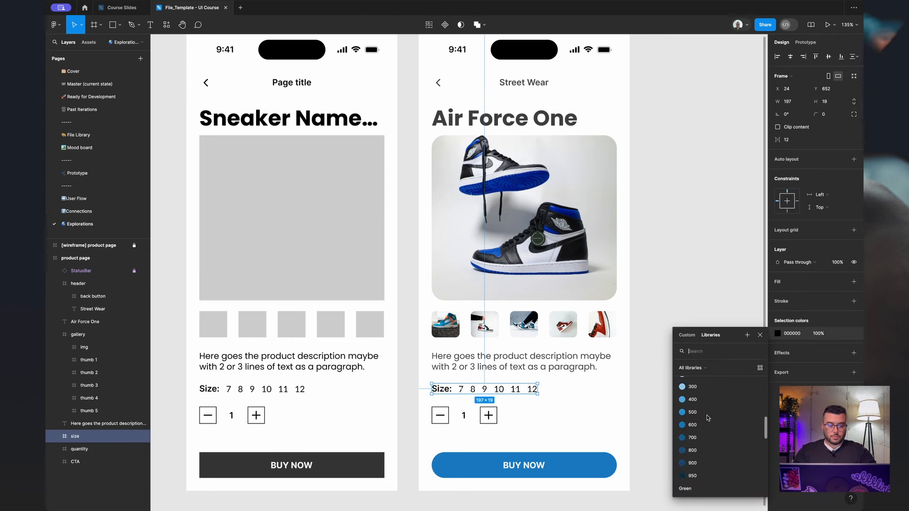
pyautogui.scroll(-10, 707, 427)
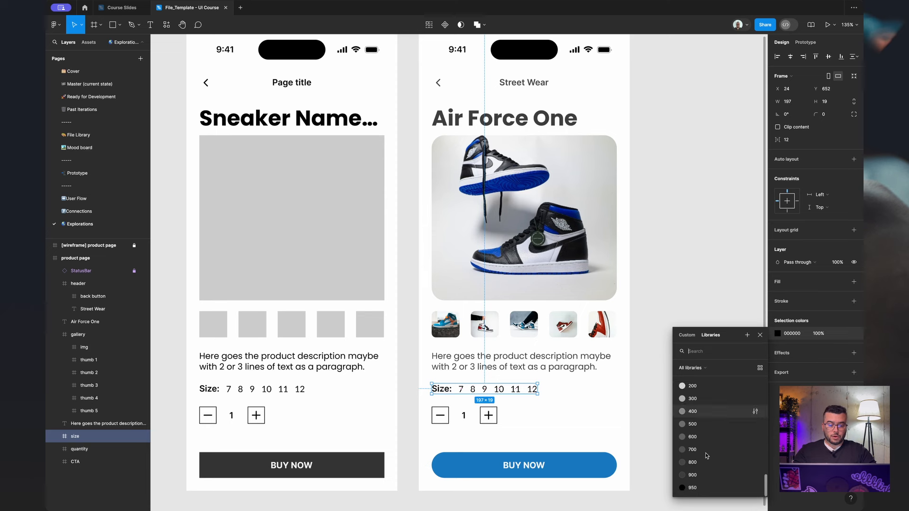
pyautogui.click(704, 468)
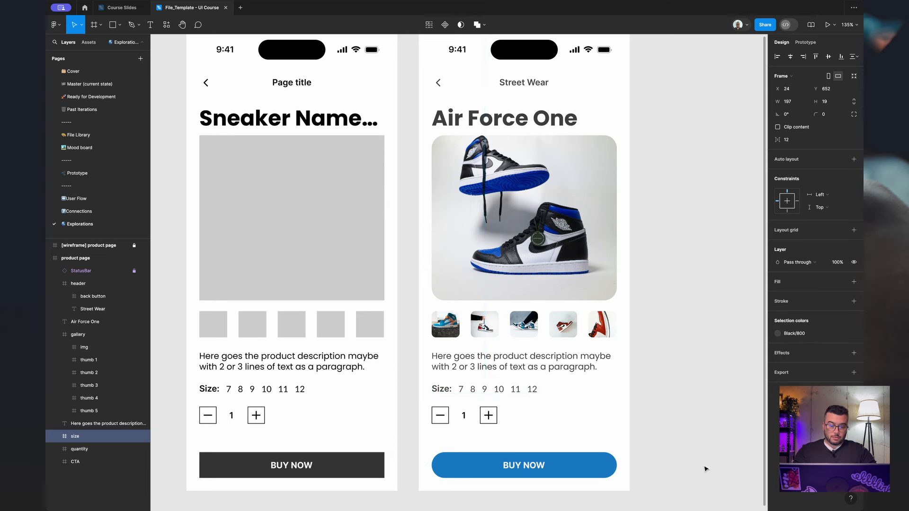
pyautogui.click(674, 352)
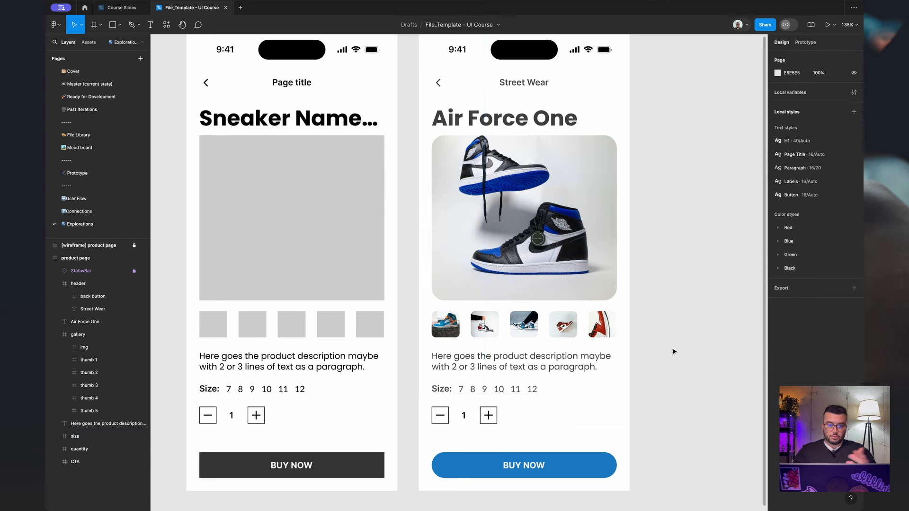
# Go to the Mood board page and examine the reference designs for how they use color and layout.
pyautogui.scroll(1, 674, 352)
pyautogui.hscroll(1, 674, 352)
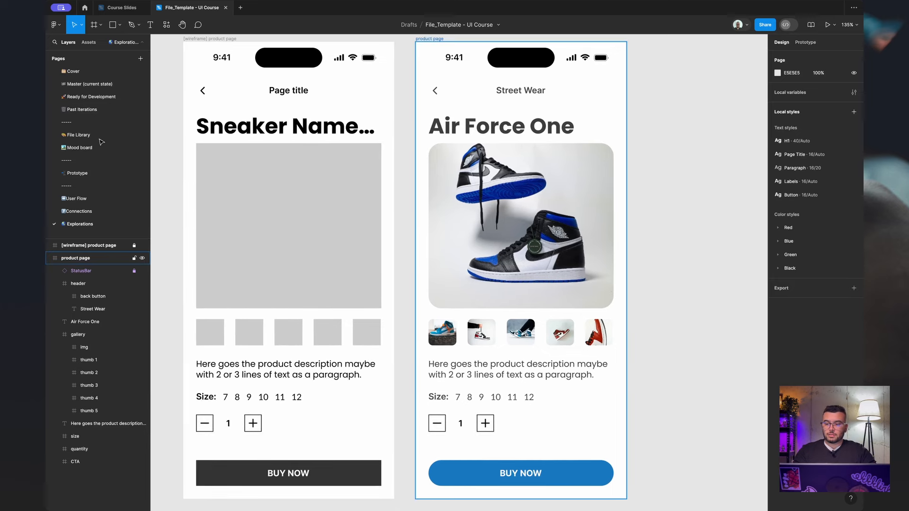
pyautogui.click(84, 151)
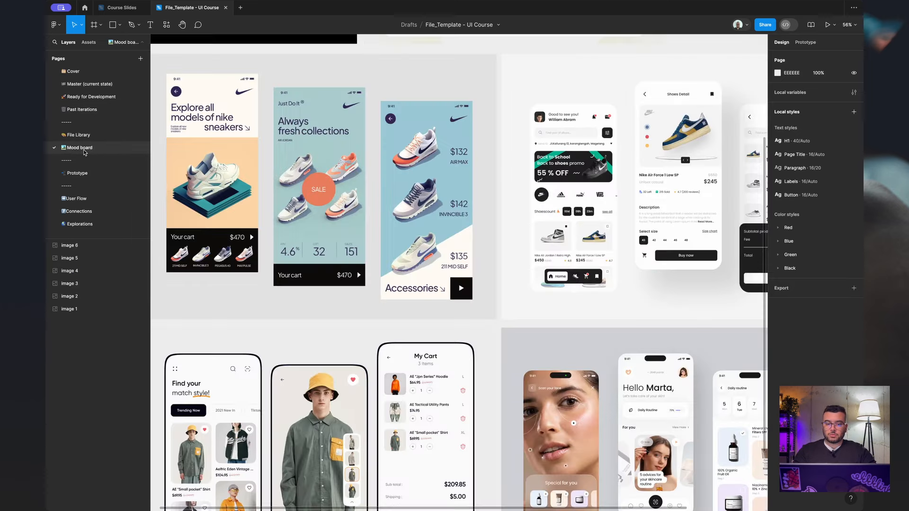
pyautogui.scroll(-3, 355, 326)
pyautogui.hscroll(5, 355, 326)
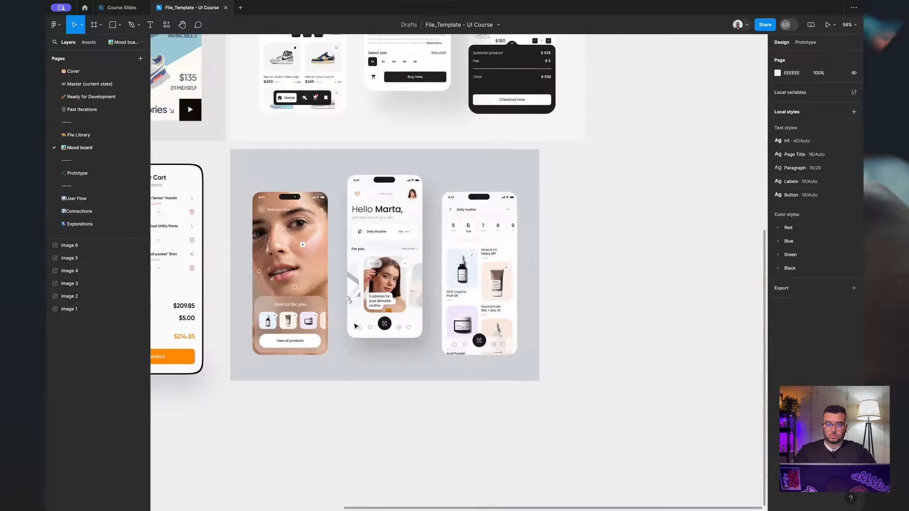
pyautogui.scroll(5, 355, 326)
pyautogui.hscroll(-3, 355, 326)
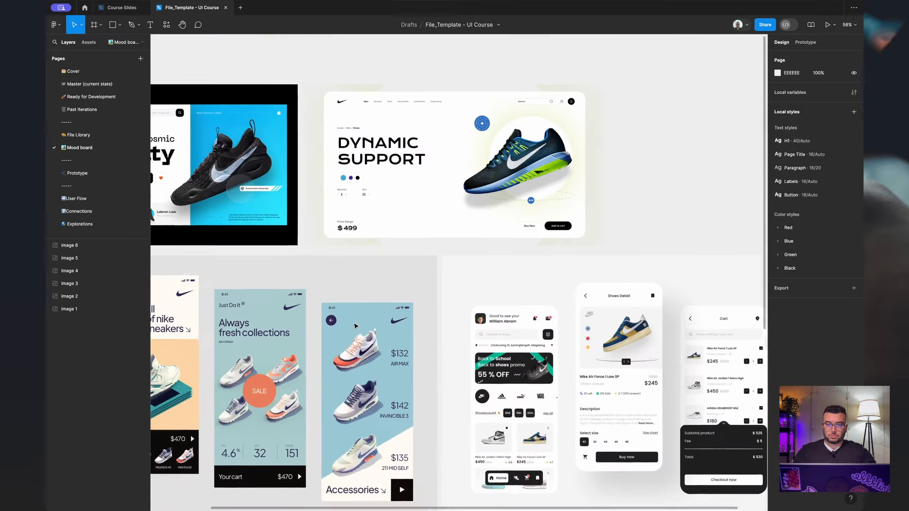
pyautogui.hscroll(-3, 344, 244)
pyautogui.scroll(1, 344, 244)
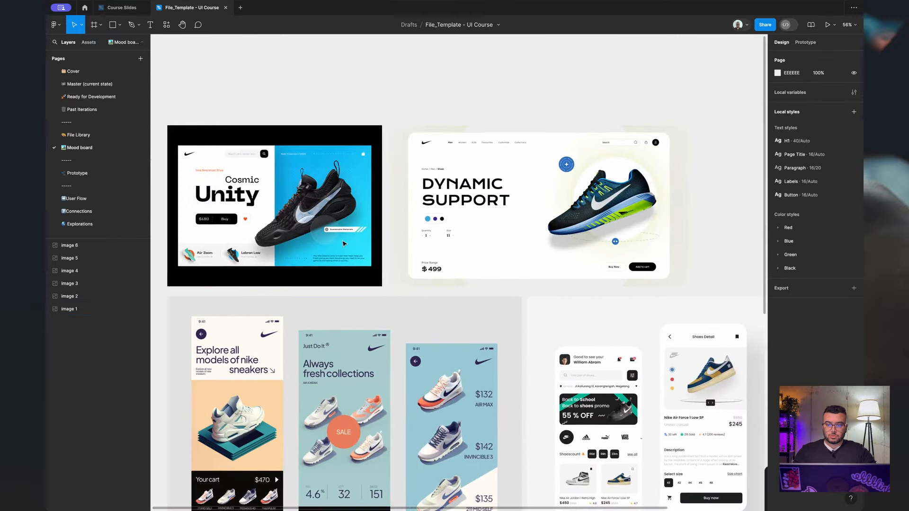
# Examine the Cosmic Unity, Dynamic Support and mobile sneaker references up close and return to the Explorations page.
pyautogui.hscroll(2, 344, 244)
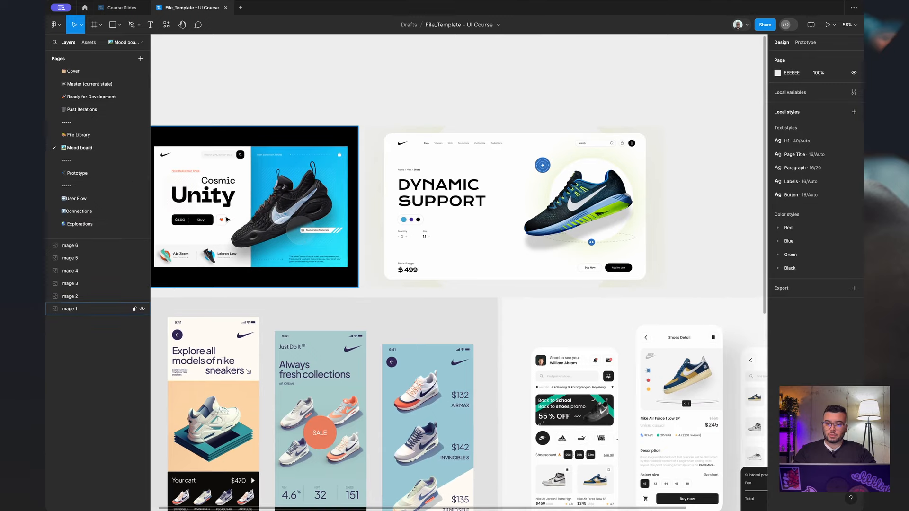
pyautogui.scroll(5, 156, 194)
pyautogui.hscroll(10, 226, 219)
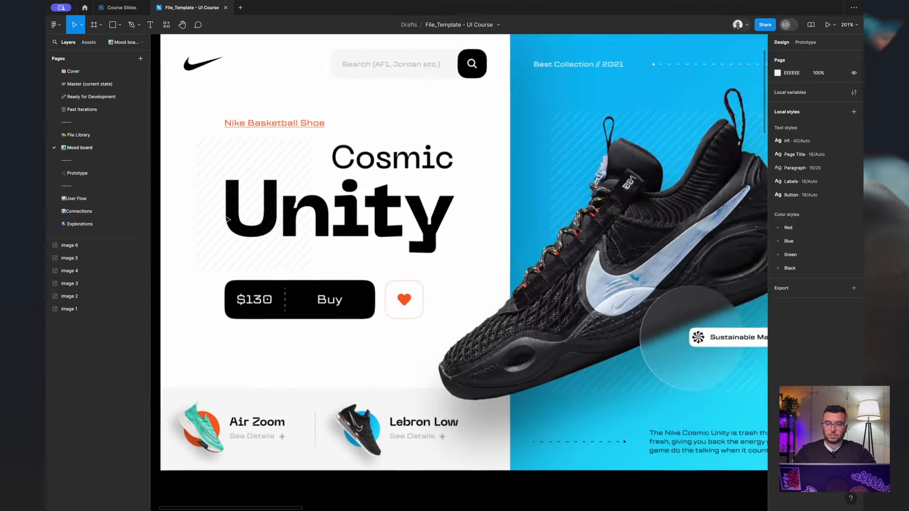
pyautogui.hscroll(10, 226, 219)
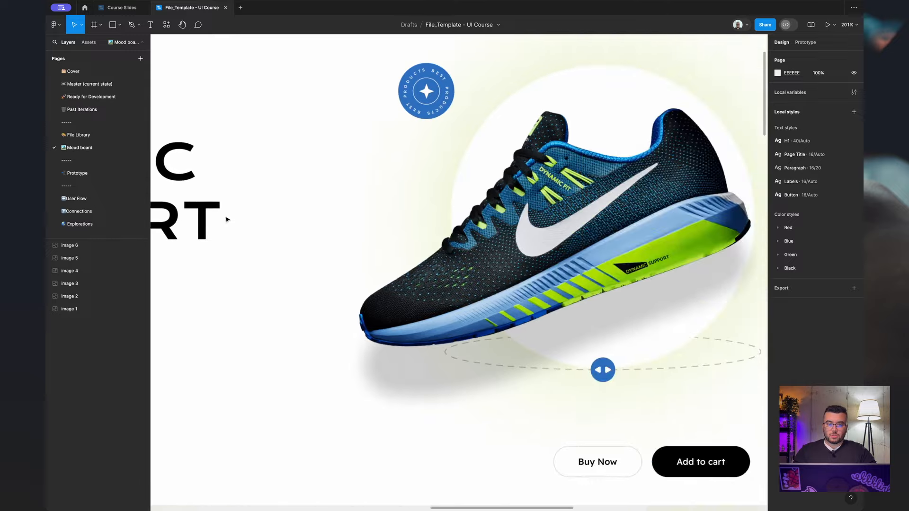
pyautogui.scroll(-3, 226, 219)
pyautogui.scroll(-3, 226, 219)
pyautogui.hscroll(-5, 226, 219)
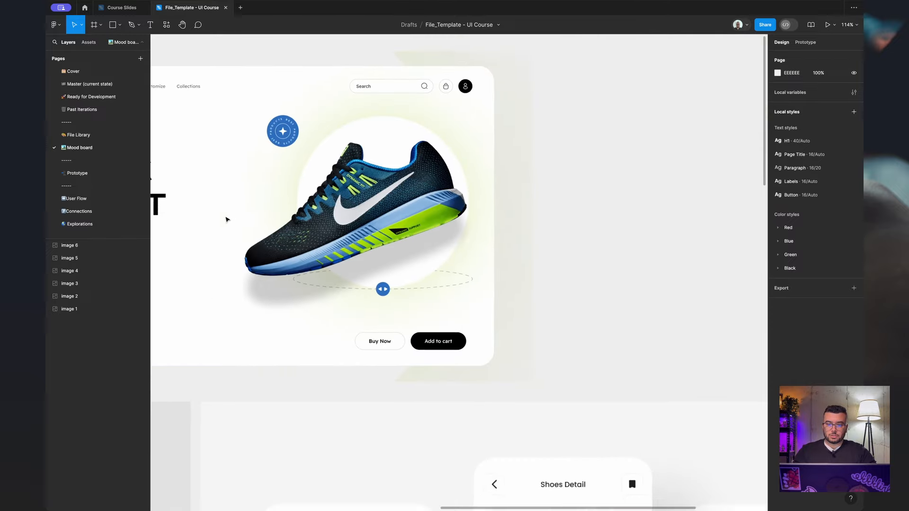
pyautogui.scroll(-10, 226, 219)
pyautogui.scroll(-3, 226, 220)
pyautogui.hscroll(-10, 226, 219)
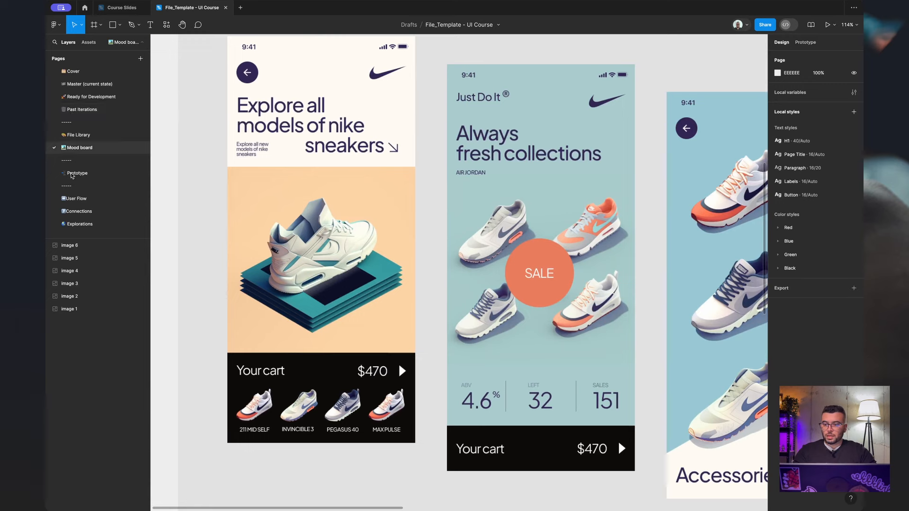
pyautogui.click(80, 224)
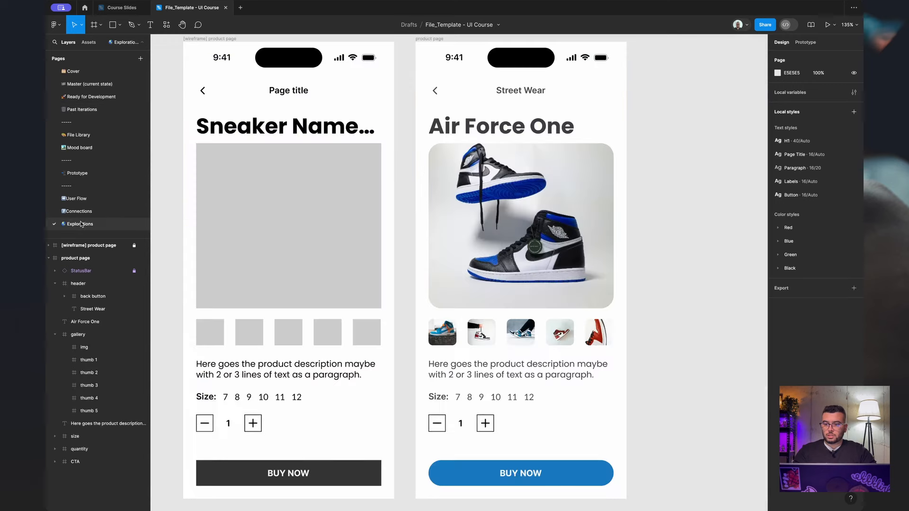
# Go to the Figma Community and search it for "graphism".
pyautogui.click(84, 7)
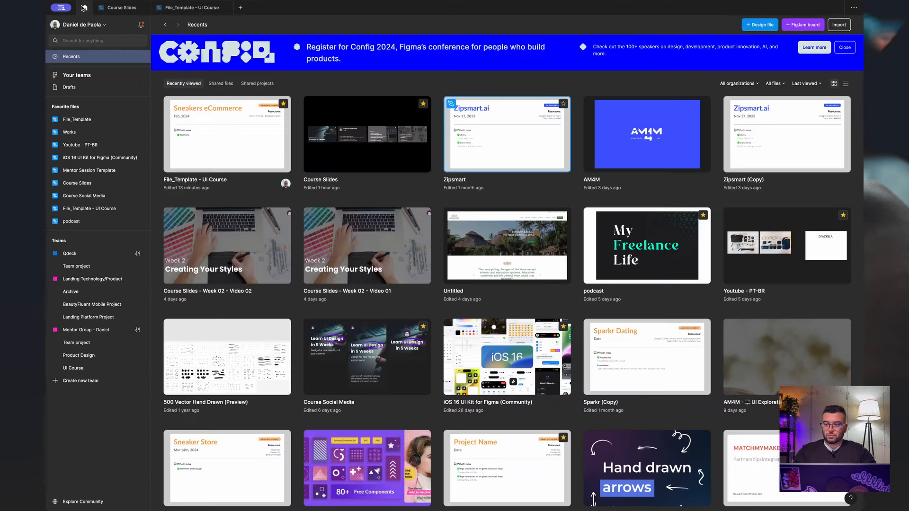
pyautogui.click(83, 502)
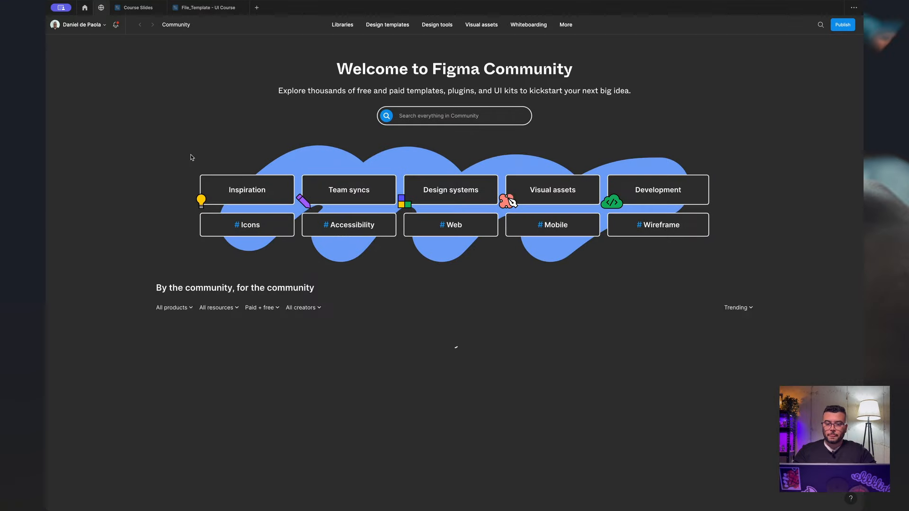
pyautogui.click(427, 120)
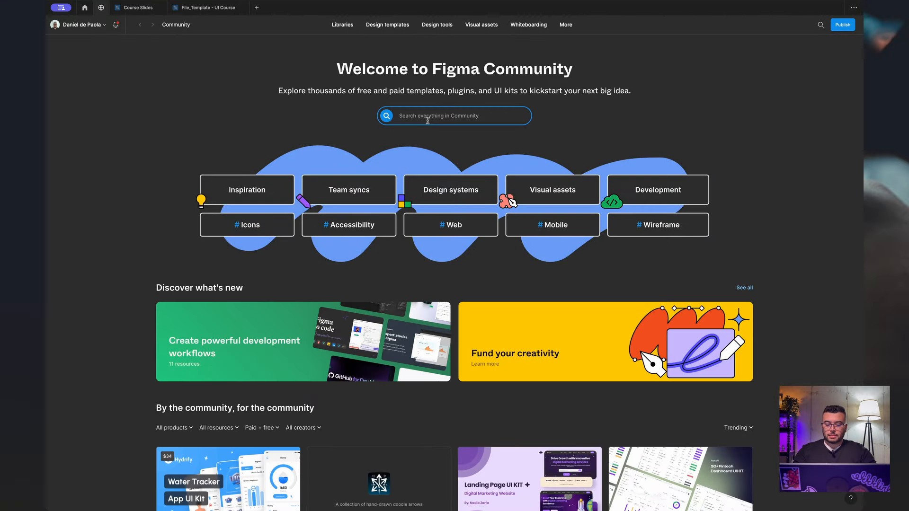
pyautogui.write('graphism')
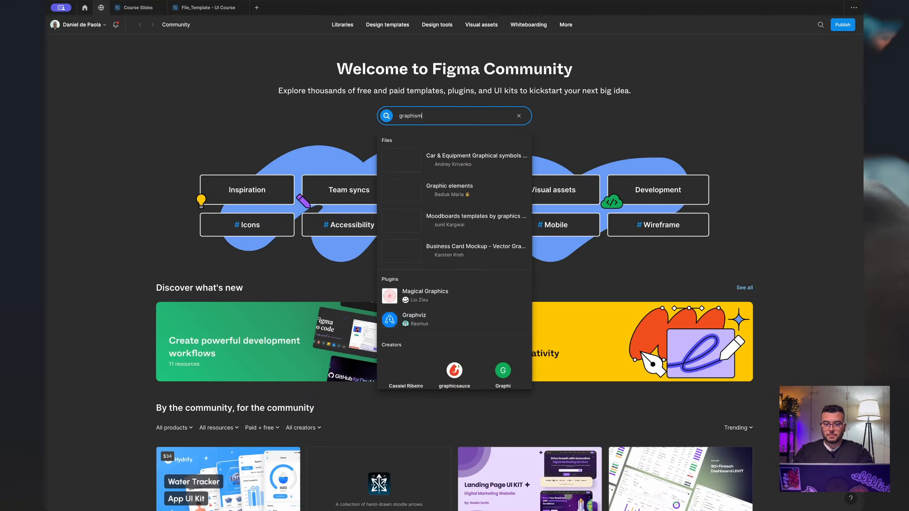
pyautogui.press('Return')
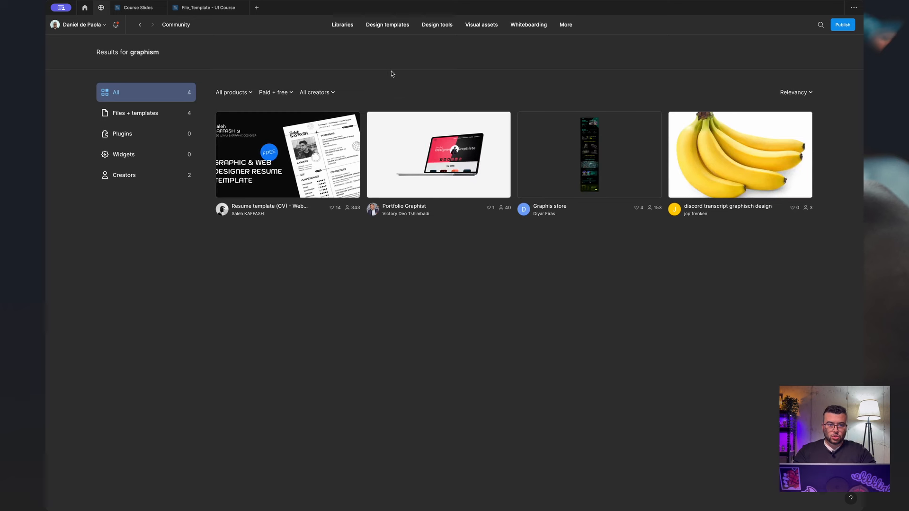
# Replace the Community search term with "abstract" to search for abstract graphics.
pyautogui.click(824, 25)
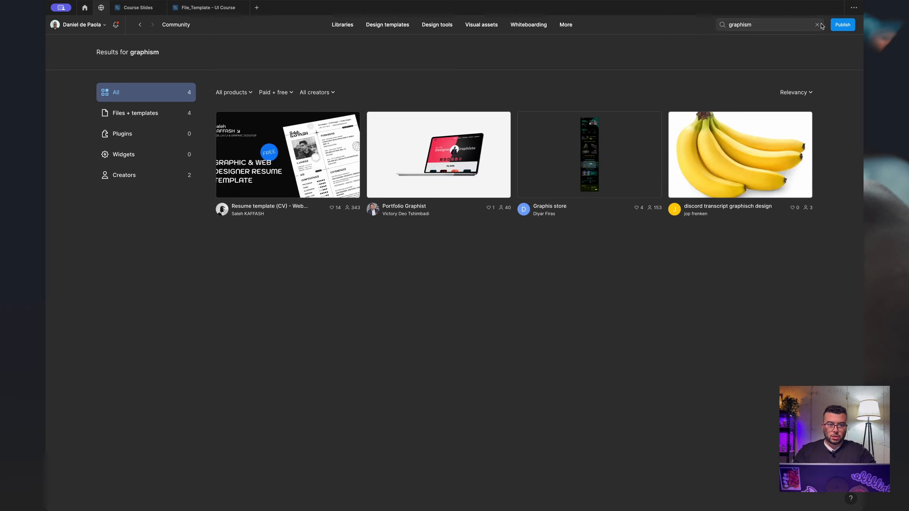
pyautogui.click(774, 29)
pyautogui.hotkey('ctrl', 'a')
pyautogui.write('abstera')
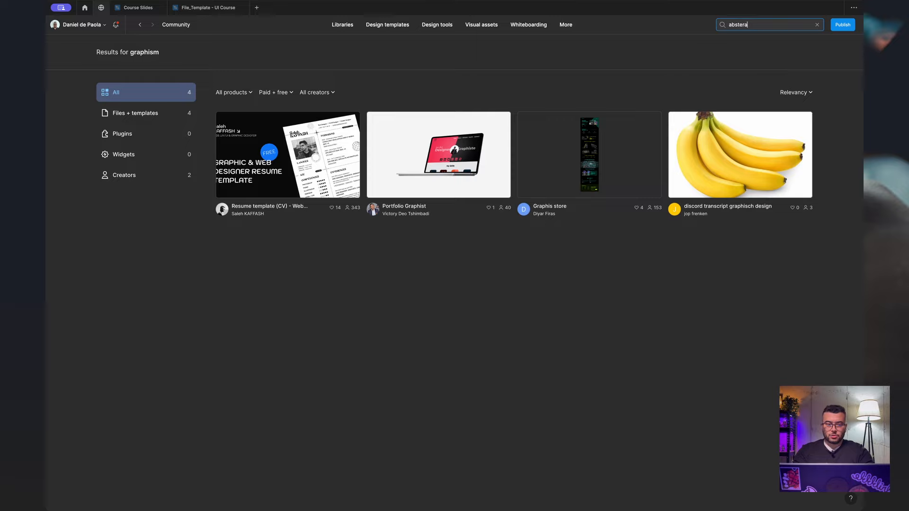
pyautogui.press('Return')
pyautogui.press('BackSpace')
pyautogui.write('ract')
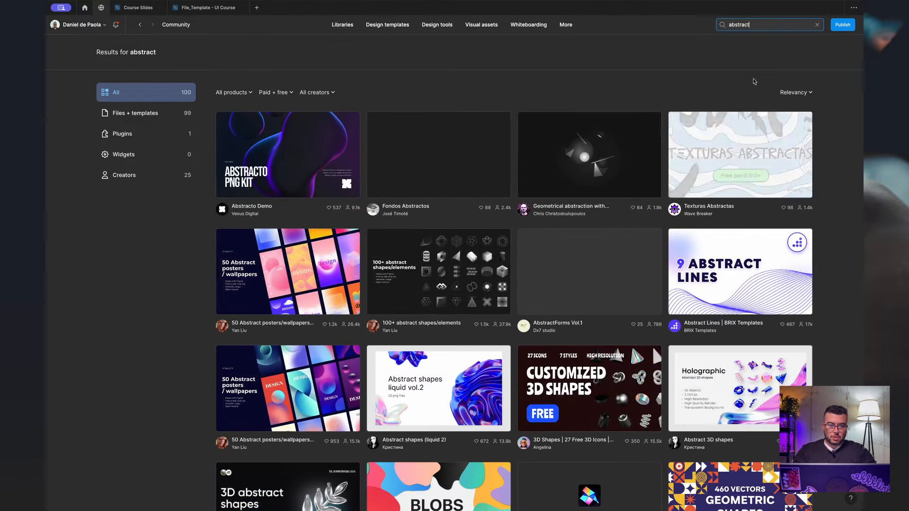
# Open the Abstract Lines resource by BRIX Templates and preview its Design and Style Guide pages.
pyautogui.click(746, 289)
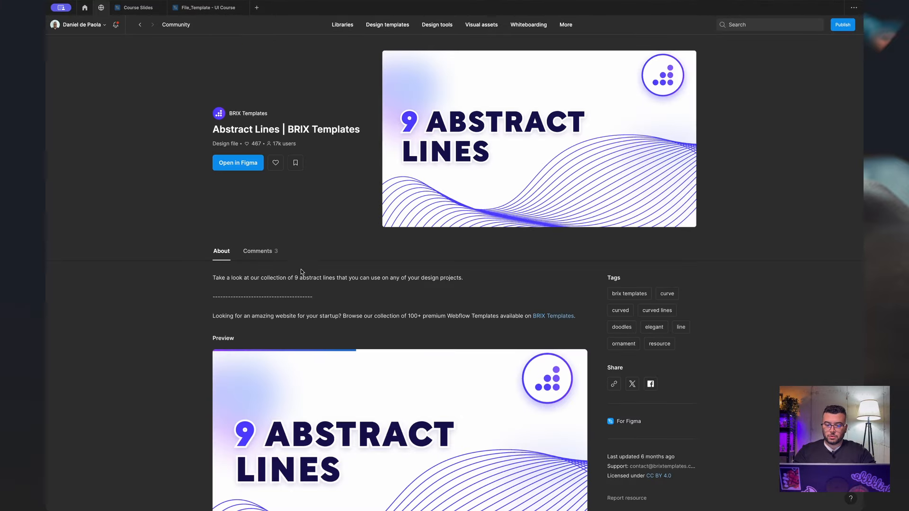
pyautogui.scroll(-3, 300, 269)
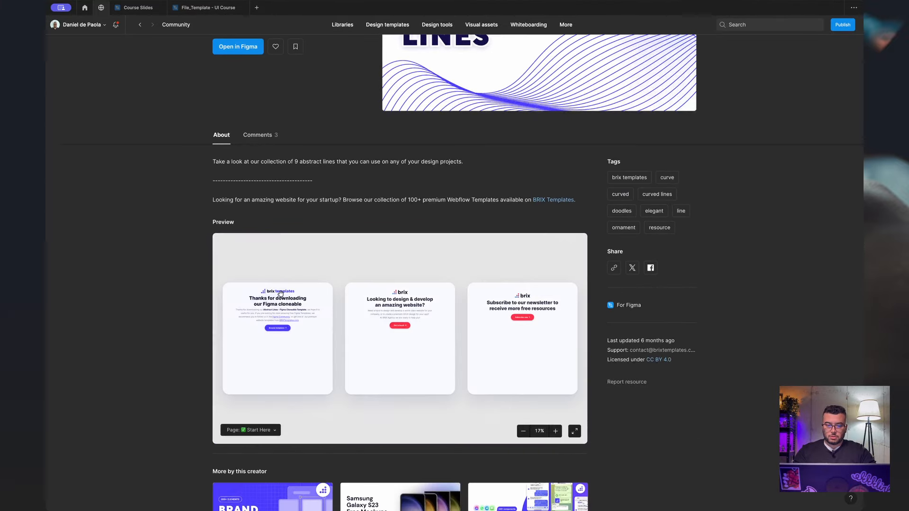
pyautogui.click(273, 432)
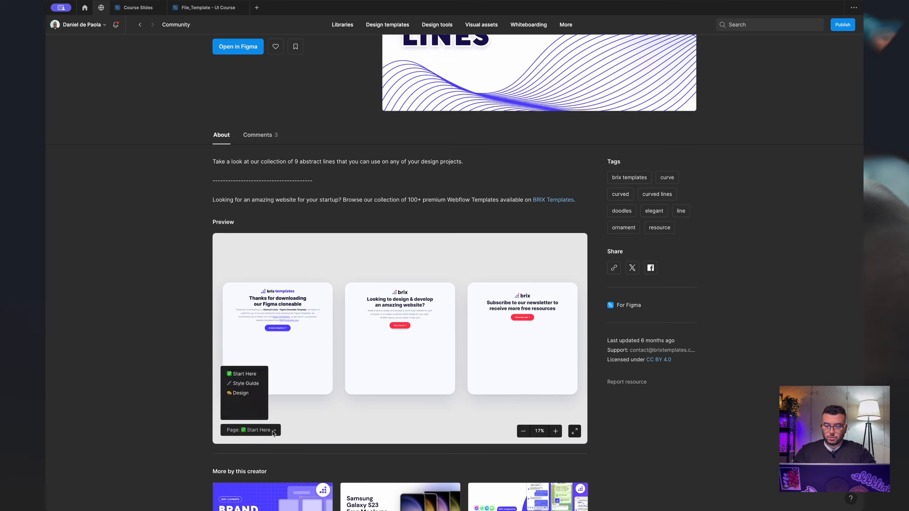
pyautogui.click(240, 393)
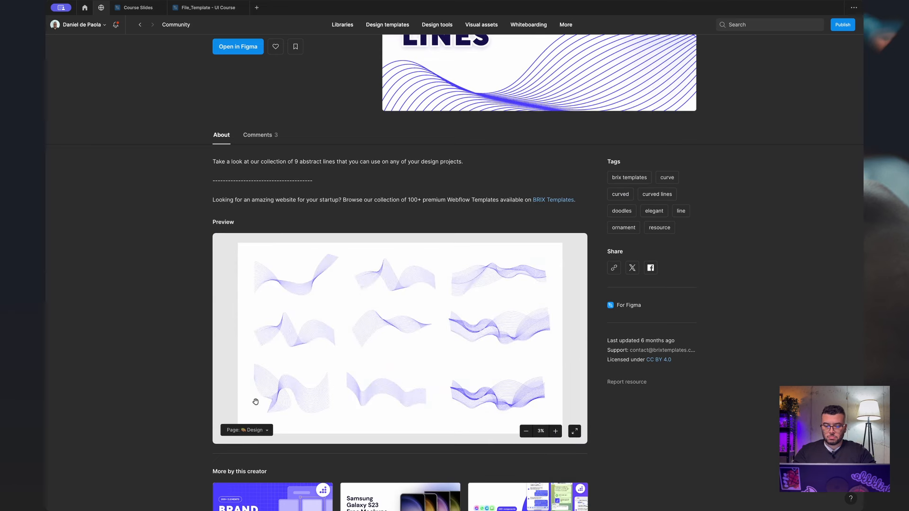
pyautogui.click(265, 431)
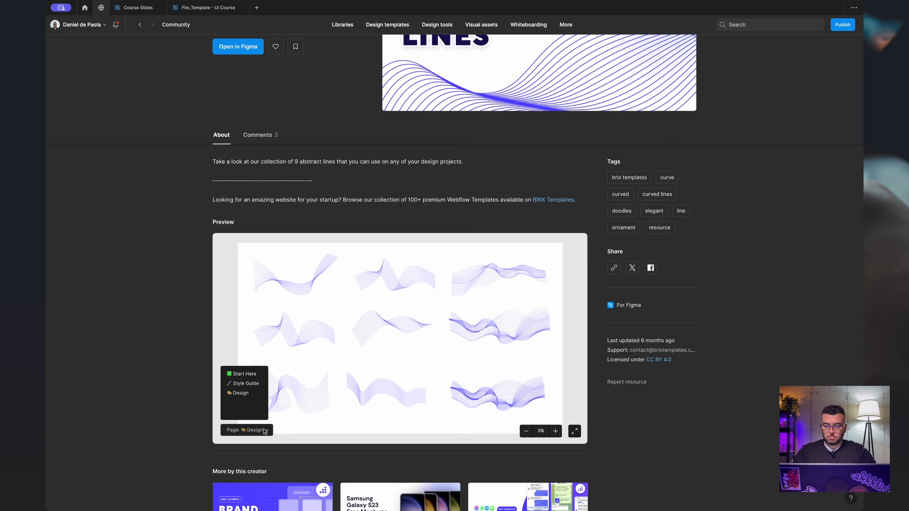
pyautogui.click(246, 383)
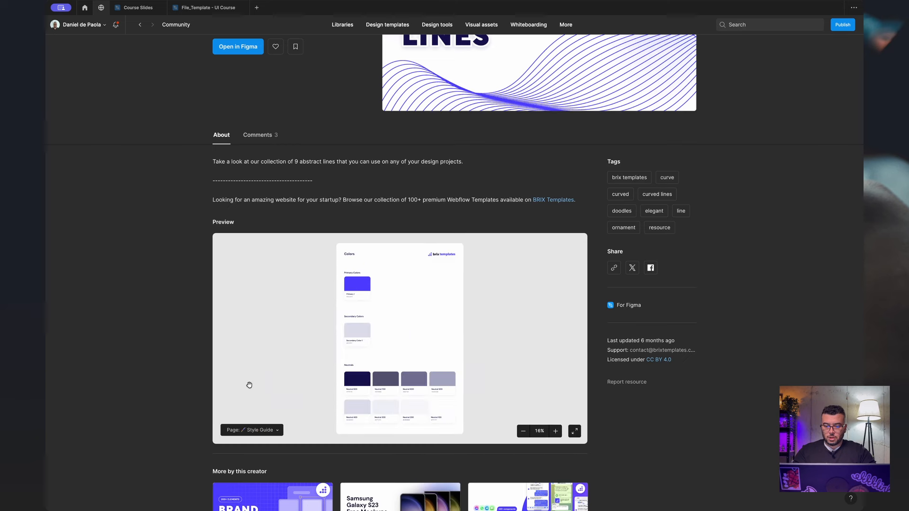
pyautogui.click(259, 429)
pyautogui.click(245, 394)
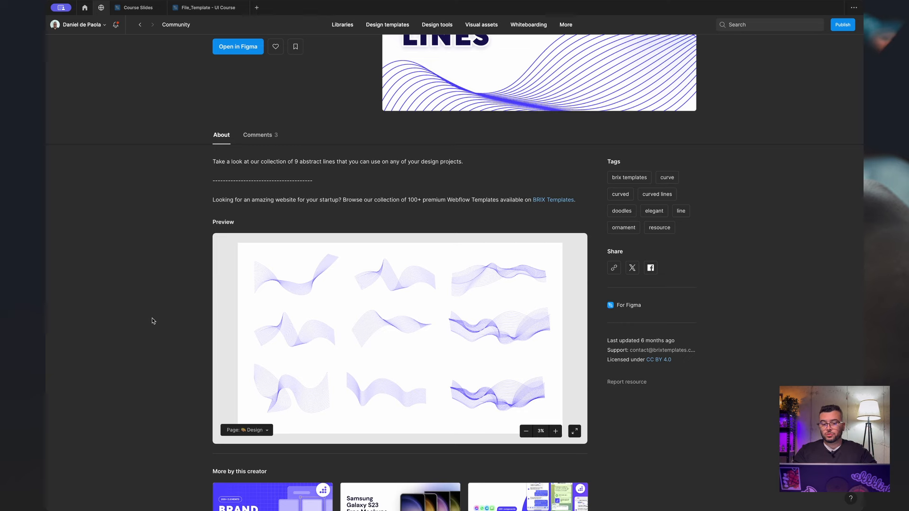
pyautogui.scroll(-5, 152, 321)
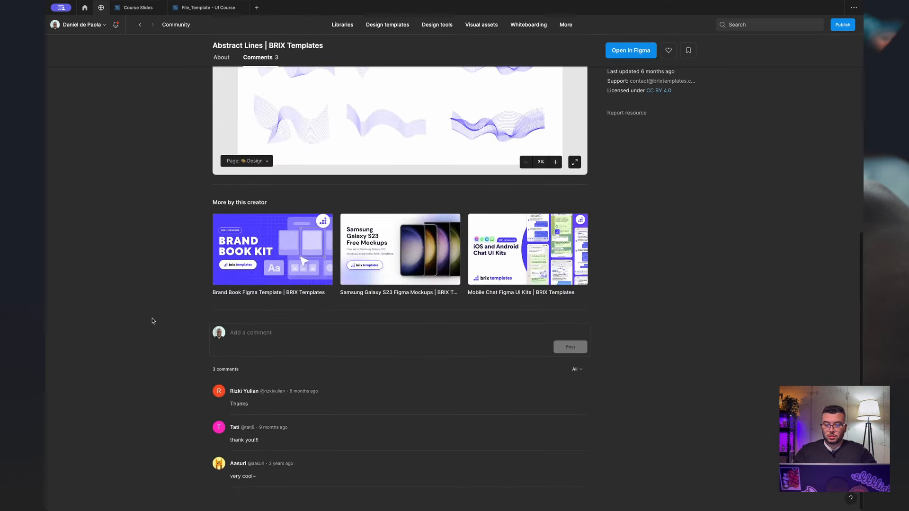
pyautogui.scroll(4, 152, 321)
pyautogui.scroll(4, 152, 321)
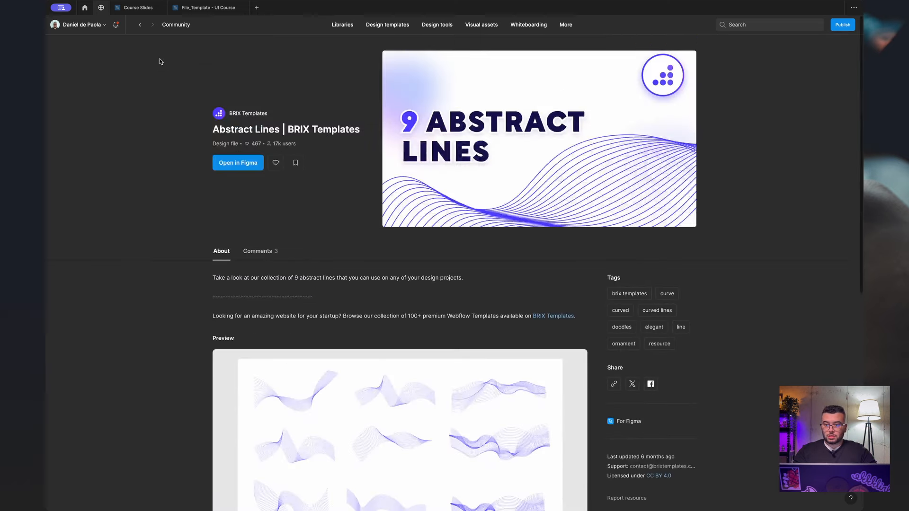
# Return to the abstract results, examine the 12 Abstract banners FREE resource and go back to the results.
pyautogui.click(140, 25)
pyautogui.scroll(-1, 156, 280)
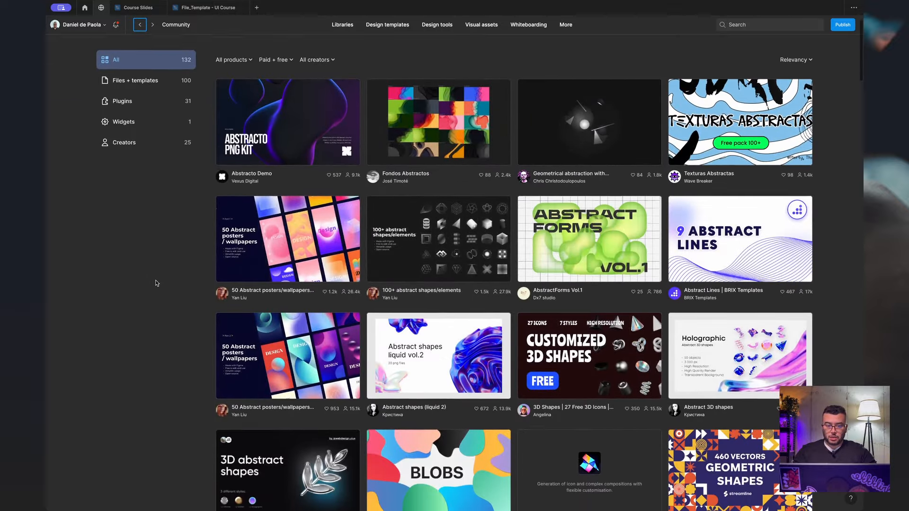
pyautogui.scroll(-3, 156, 283)
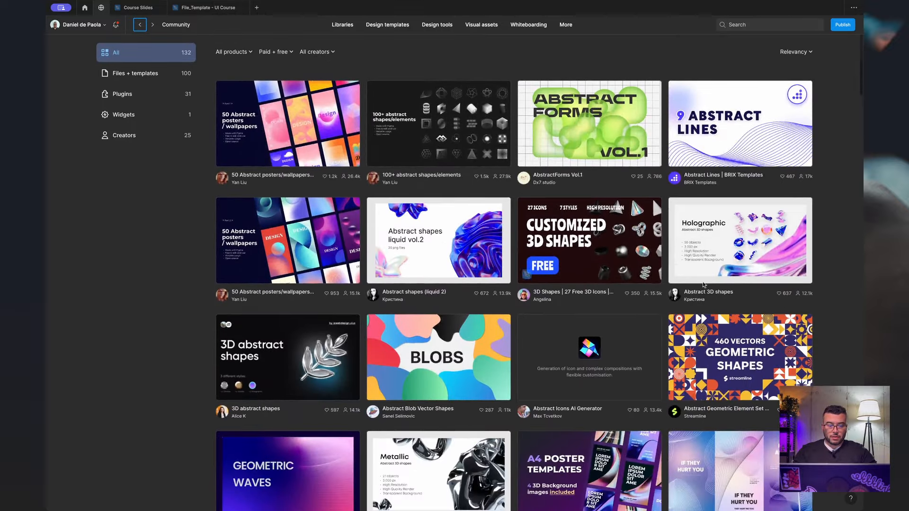
pyautogui.scroll(-5, 736, 283)
pyautogui.click(735, 260)
pyautogui.scroll(-3, 317, 331)
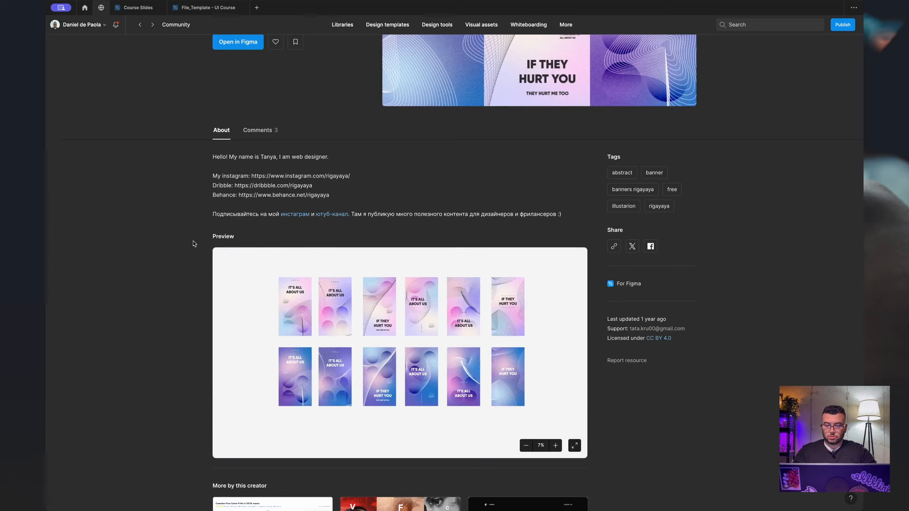
pyautogui.scroll(3, 192, 240)
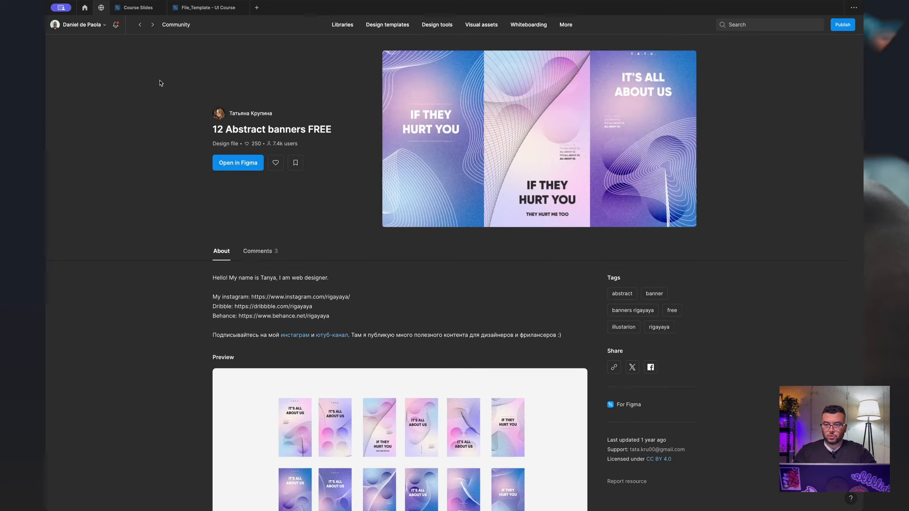
pyautogui.click(139, 25)
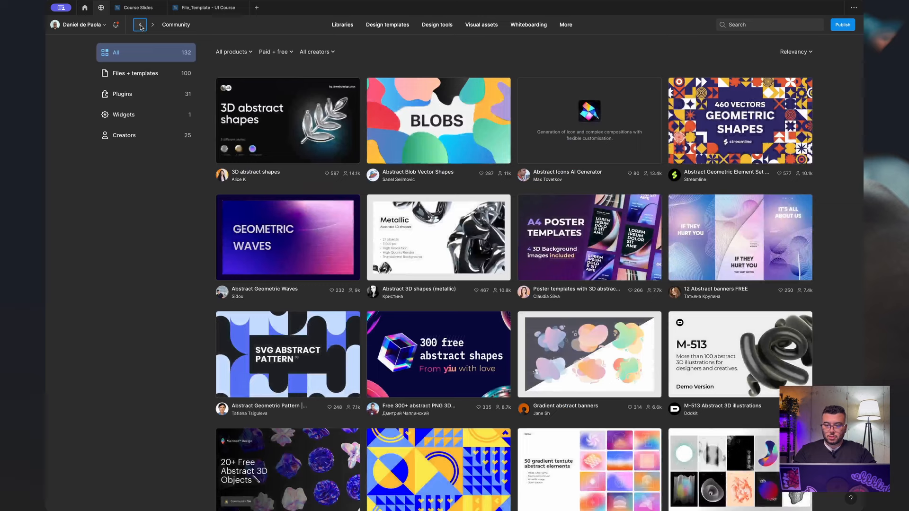
# Open the Abstract Geometric Waves resource and preview its Waves page.
pyautogui.click(304, 254)
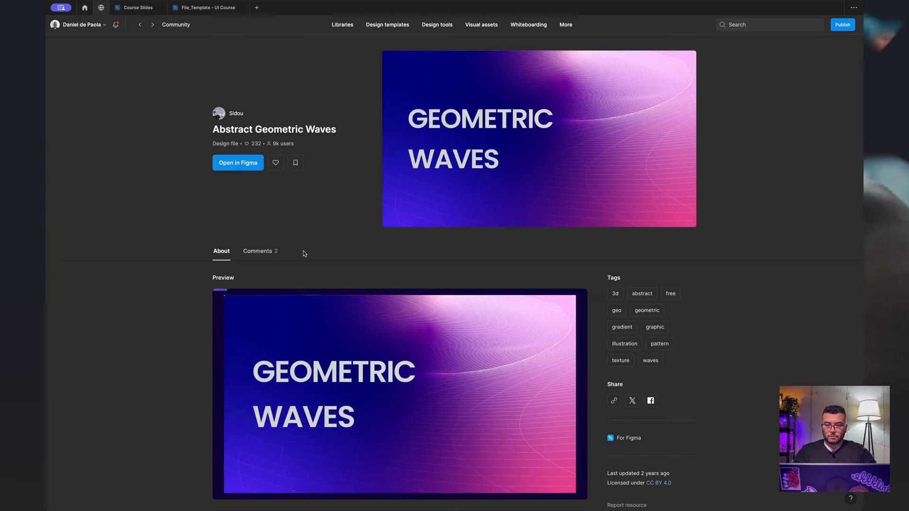
pyautogui.scroll(-2, 294, 251)
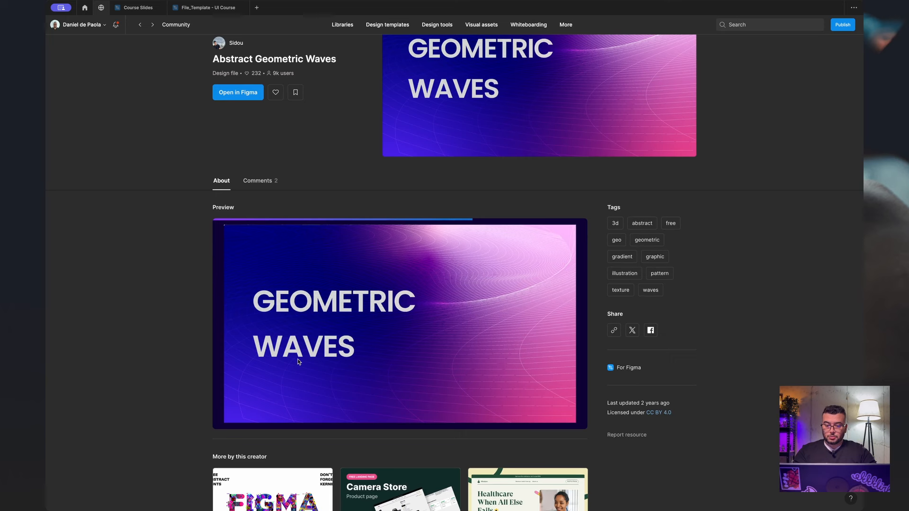
pyautogui.click(273, 363)
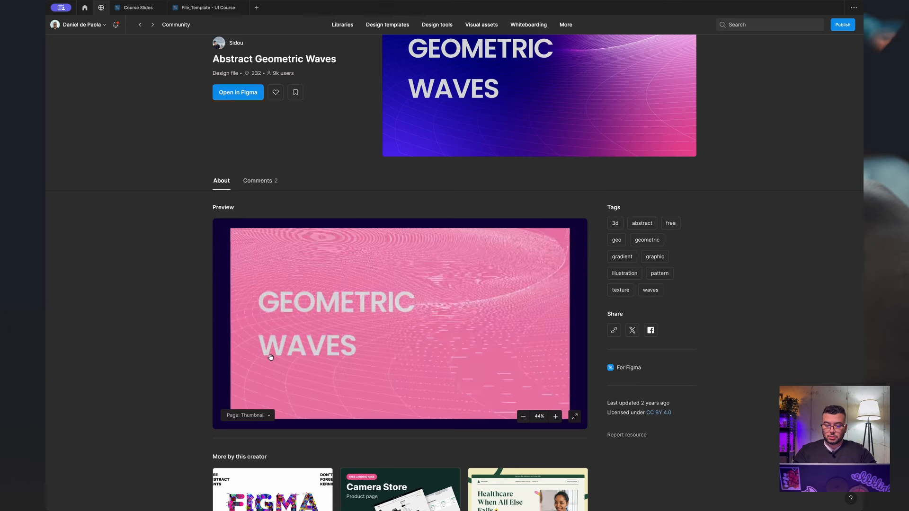
pyautogui.click(268, 416)
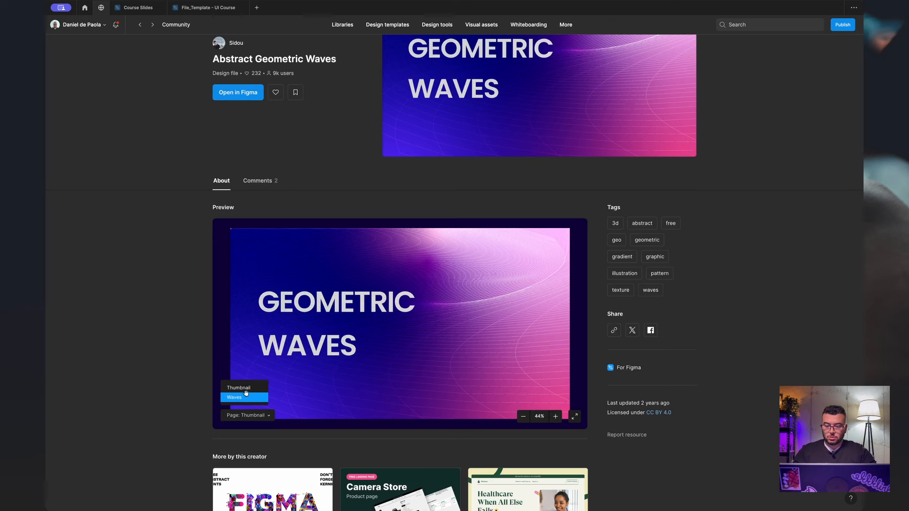
pyautogui.click(245, 398)
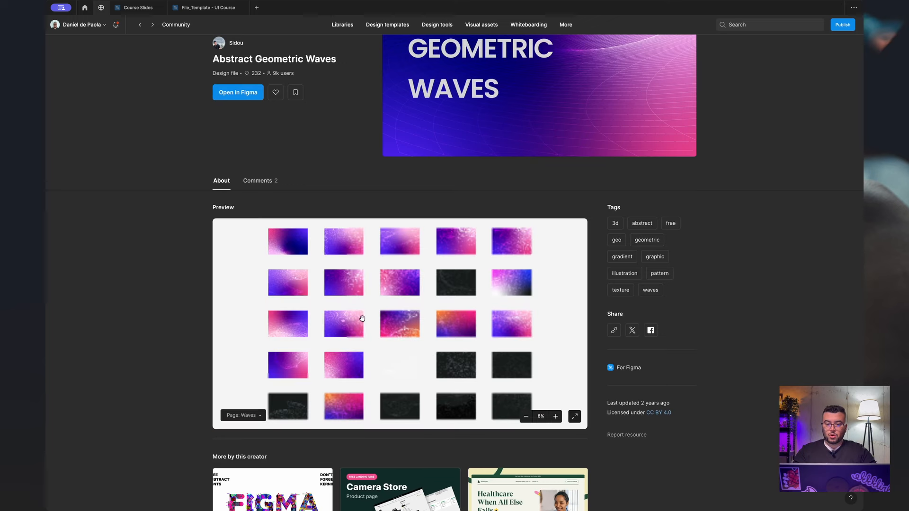
# Open the Abstract Geometric Waves resource as a design file and examine the nested groups and vectors inside Geo Wave 24.
pyautogui.click(245, 92)
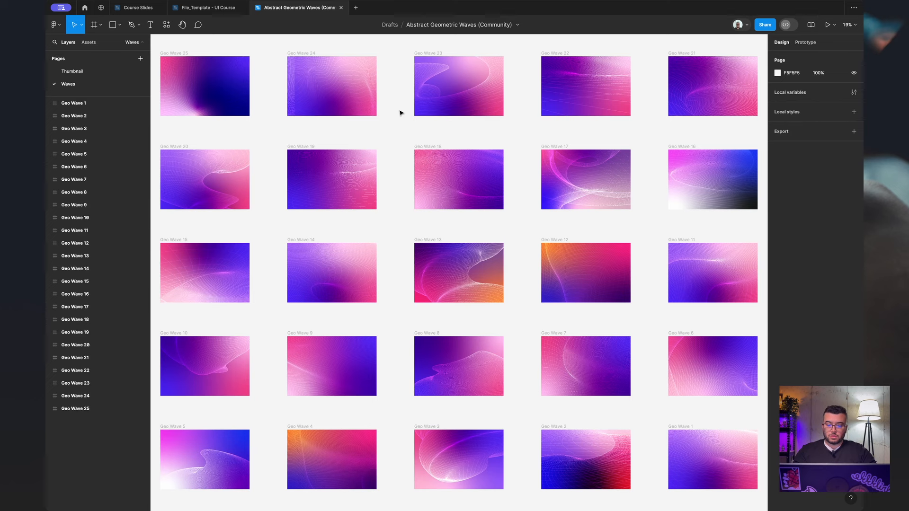
pyautogui.click(310, 80)
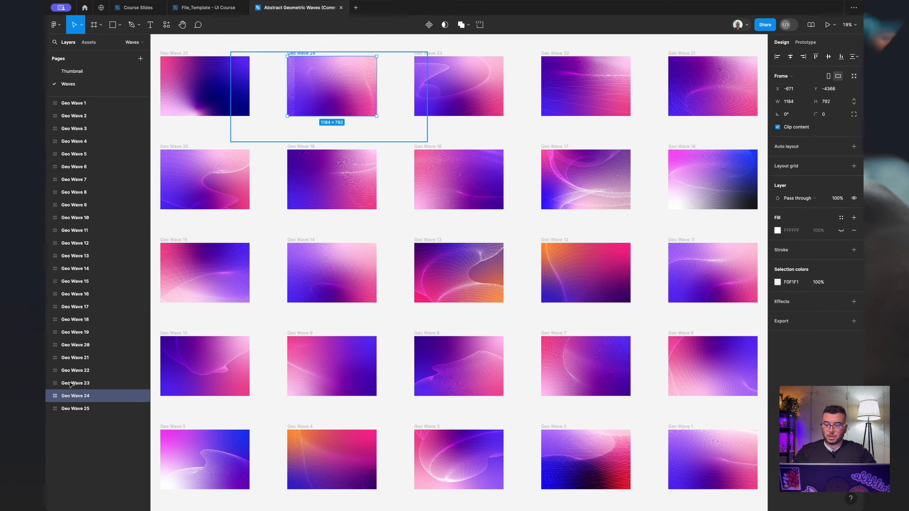
pyautogui.click(50, 396)
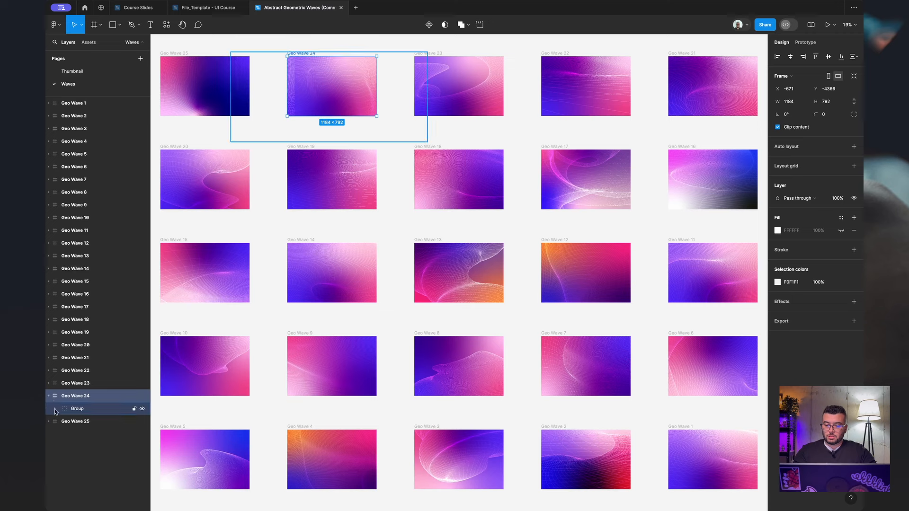
pyautogui.click(56, 409)
pyautogui.click(64, 421)
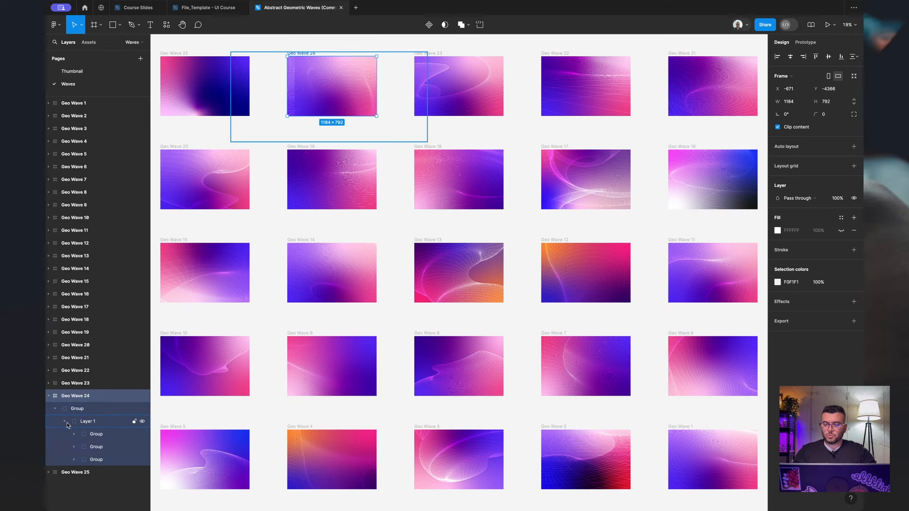
pyautogui.click(73, 435)
pyautogui.click(83, 447)
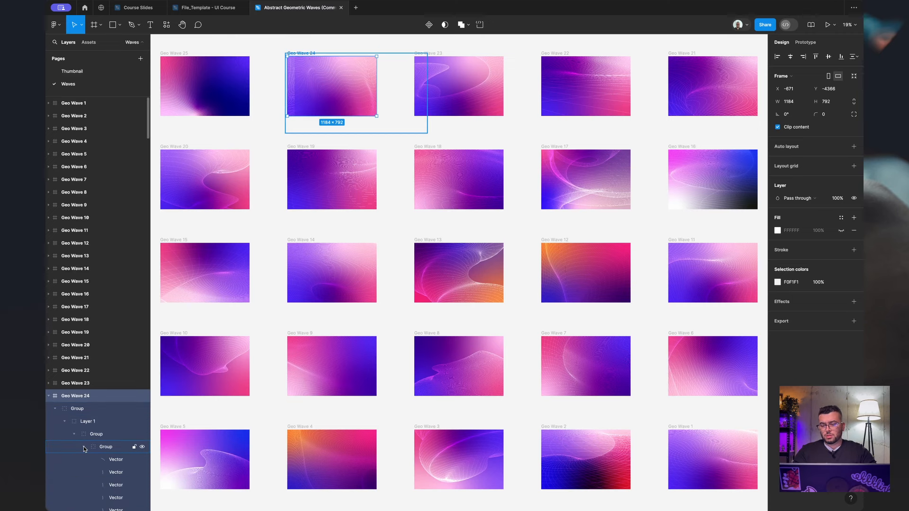
pyautogui.scroll(-5, 83, 448)
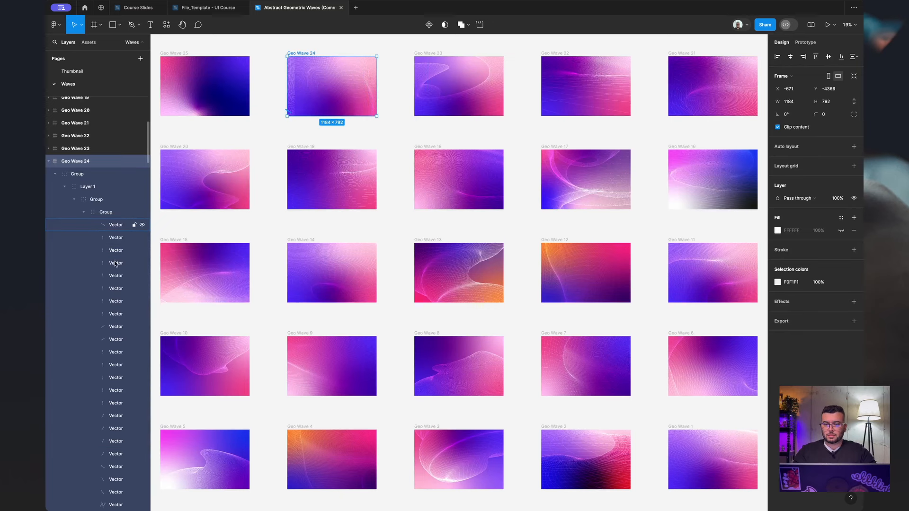
# Try placing a copy of the Geo Wave 24 group inside the product page frame of the File_Template file.
pyautogui.click(55, 174)
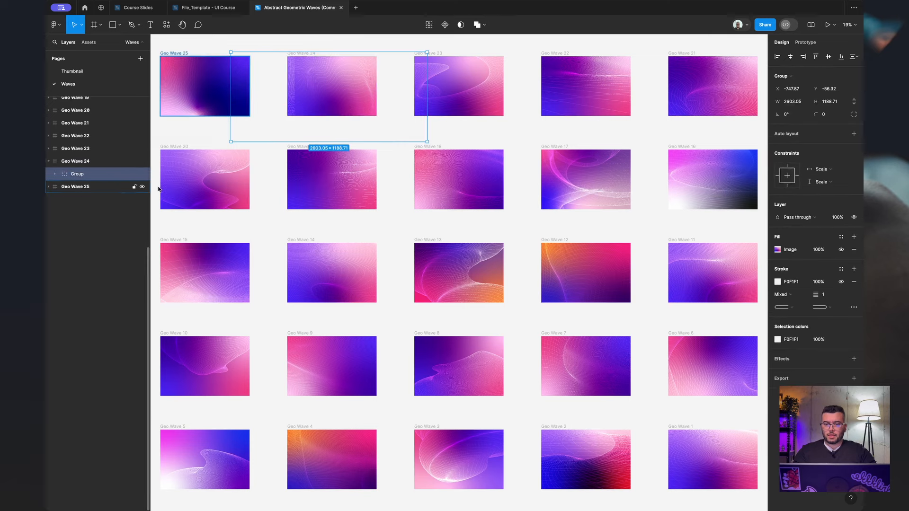
pyautogui.click(198, 7)
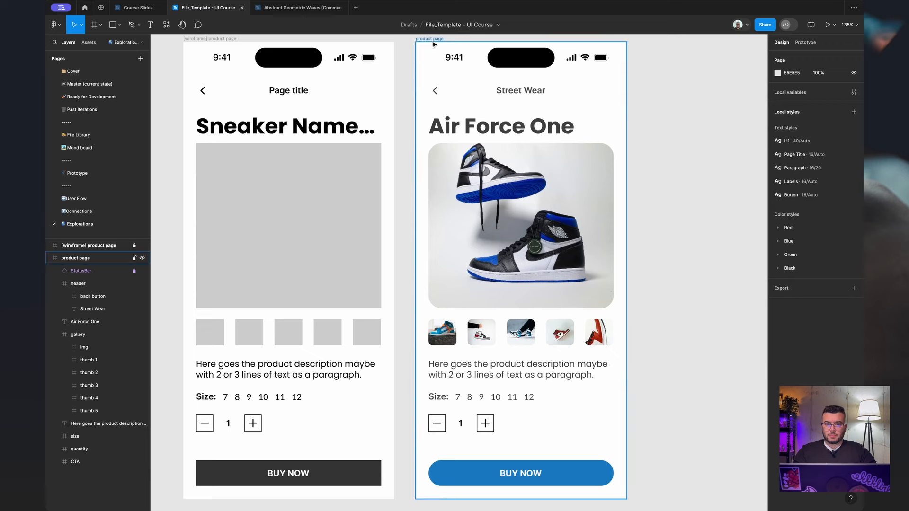
pyautogui.click(431, 40)
pyautogui.hotkey('ctrl', 'v')
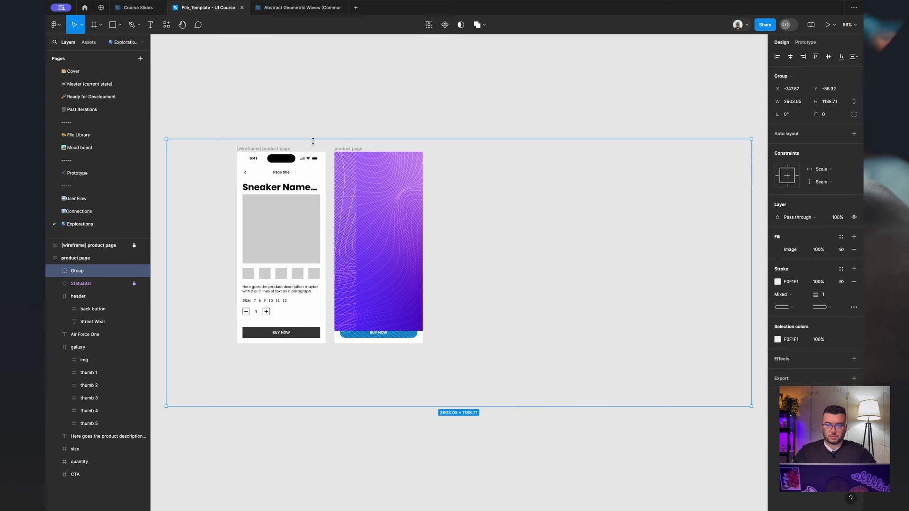
pyautogui.press('Delete')
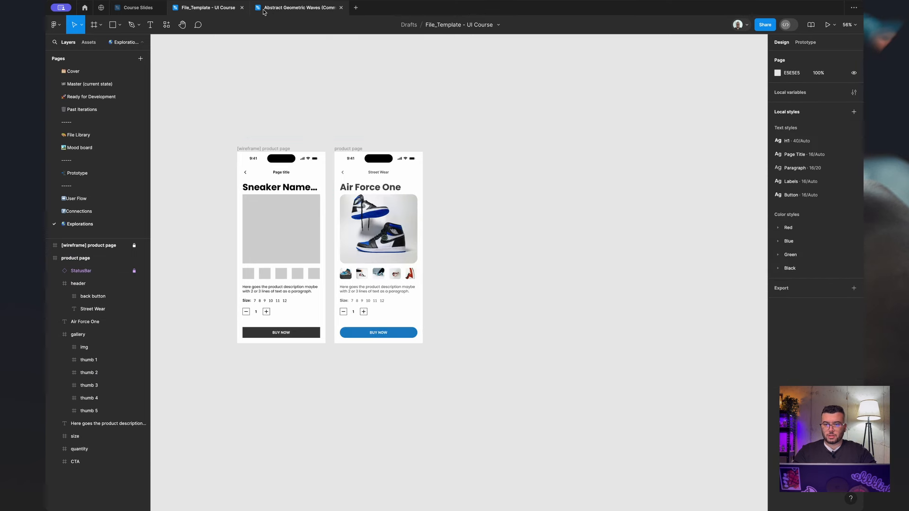
# Close the Abstract Geometric Waves file and examine the size and quantity rows of the product page.
pyautogui.click(341, 7)
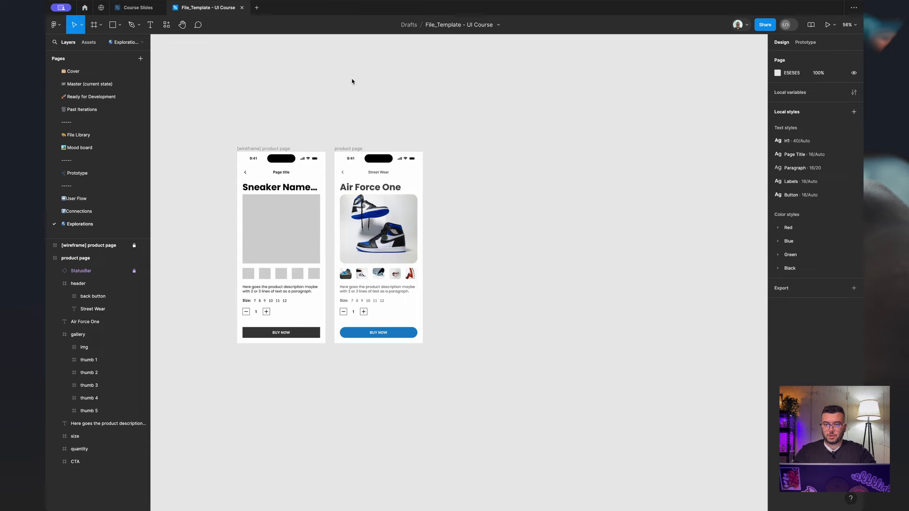
pyautogui.click(354, 149)
pyautogui.hotkey('shift', '0')
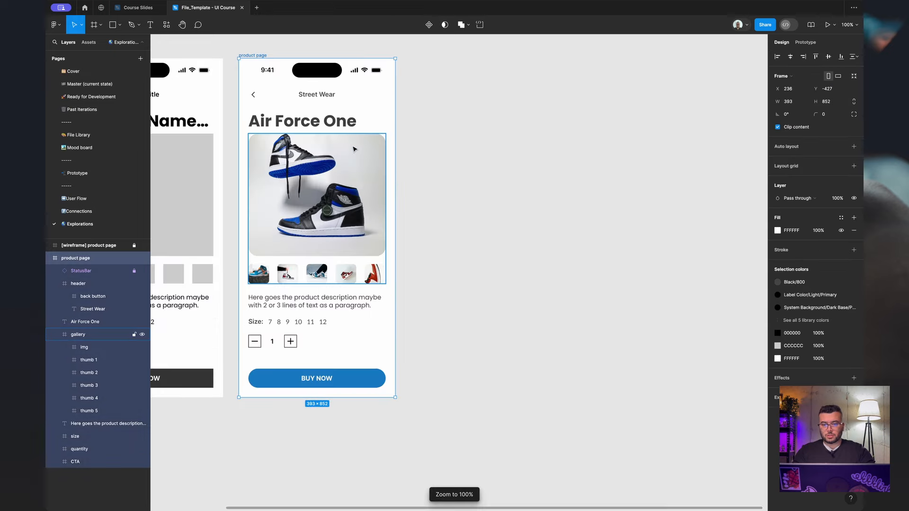
pyautogui.hotkey('shift', '2')
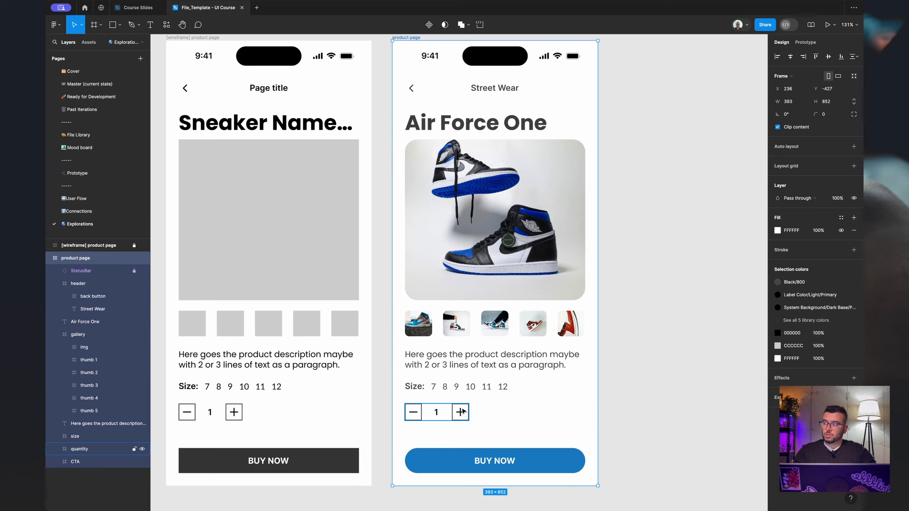
pyautogui.scroll(5, 461, 385)
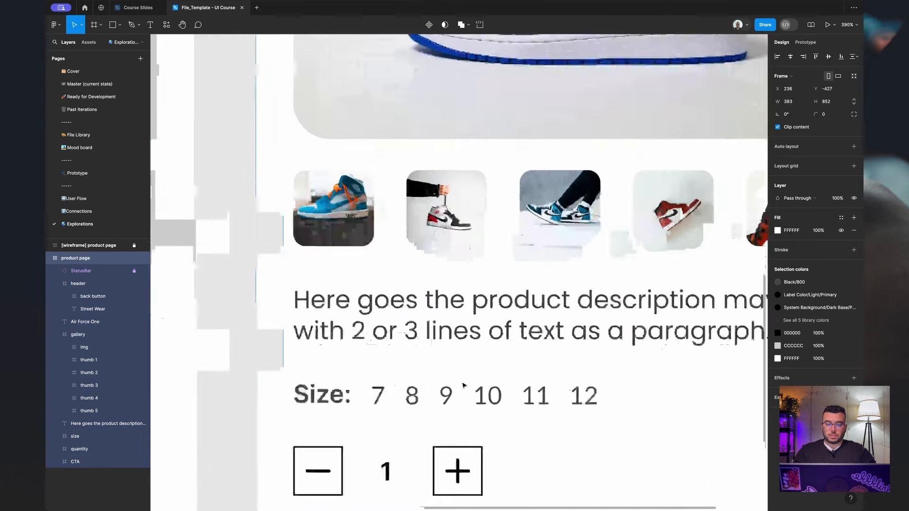
pyautogui.scroll(3, 463, 386)
pyautogui.scroll(-1, 463, 385)
pyautogui.scroll(-4, 464, 385)
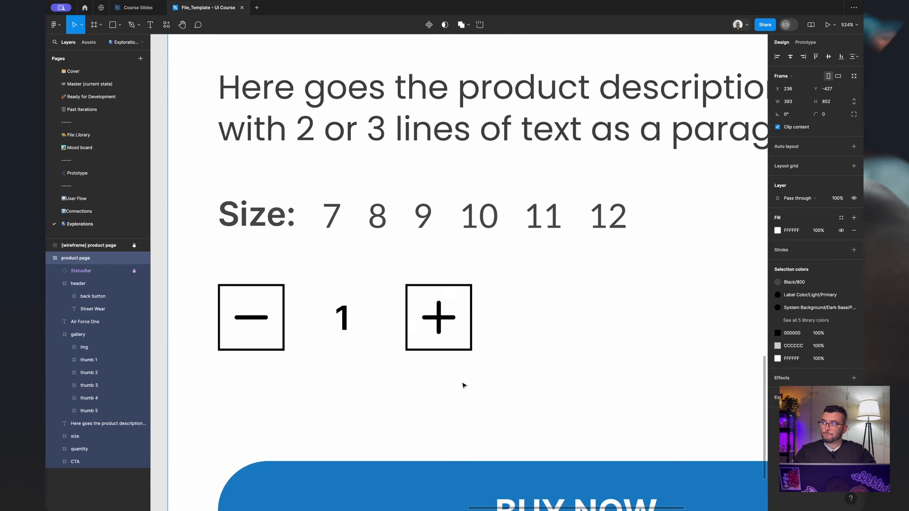
pyautogui.click(469, 225)
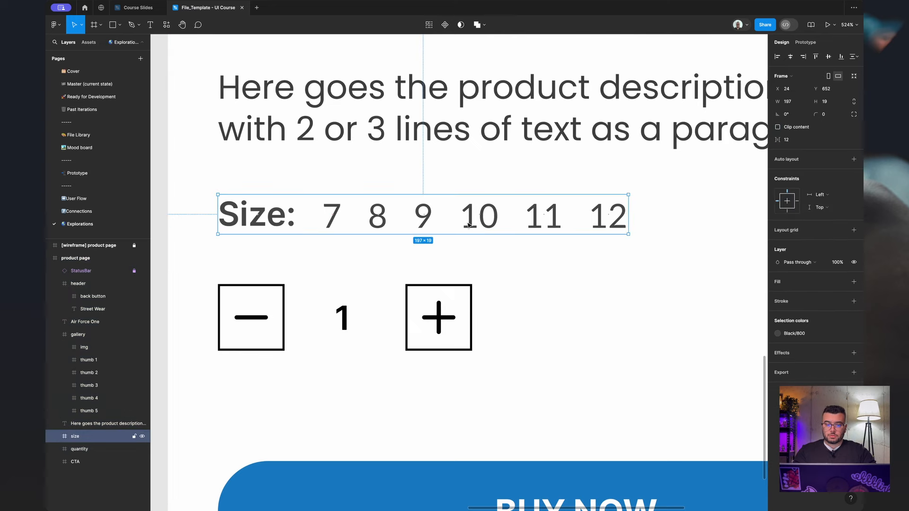
# Review the mood board's sneaker designs for a reference on quantity and size selectors.
pyautogui.click(80, 148)
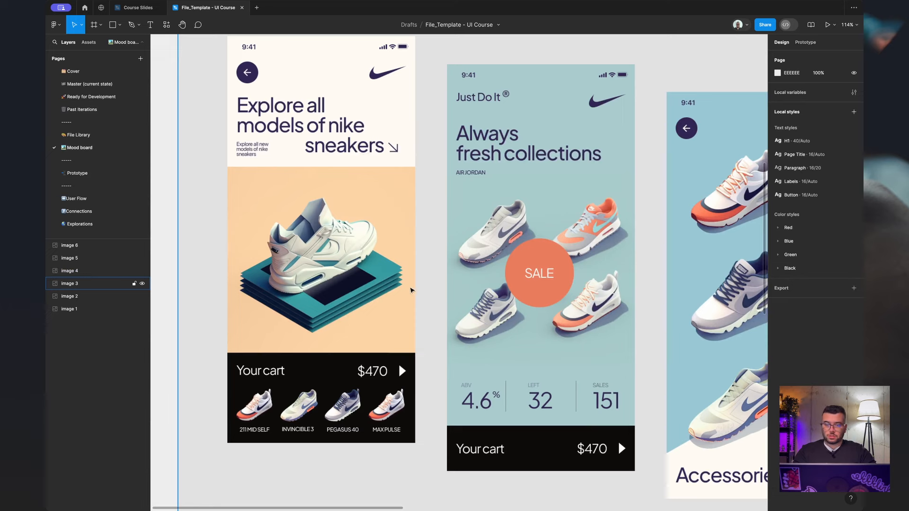
pyautogui.hscroll(4, 443, 320)
pyautogui.scroll(-1, 443, 320)
pyautogui.hscroll(3, 443, 324)
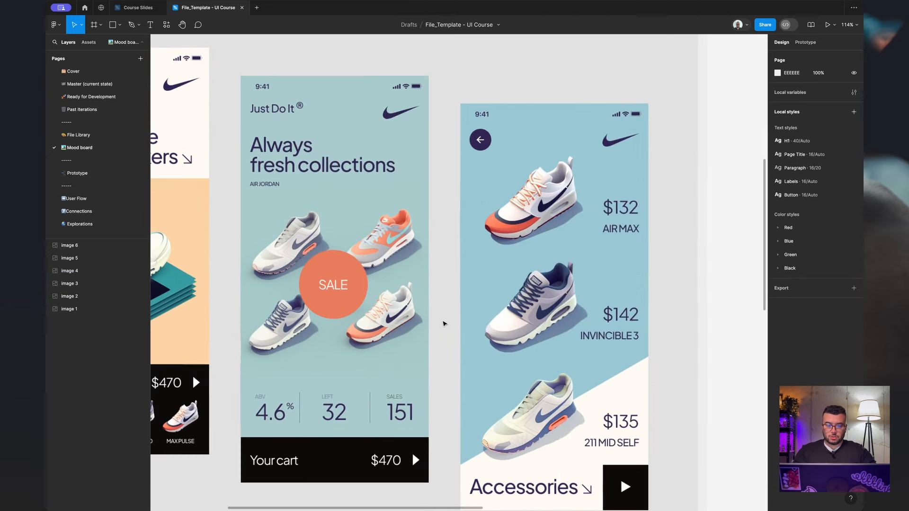
pyautogui.scroll(10, 443, 324)
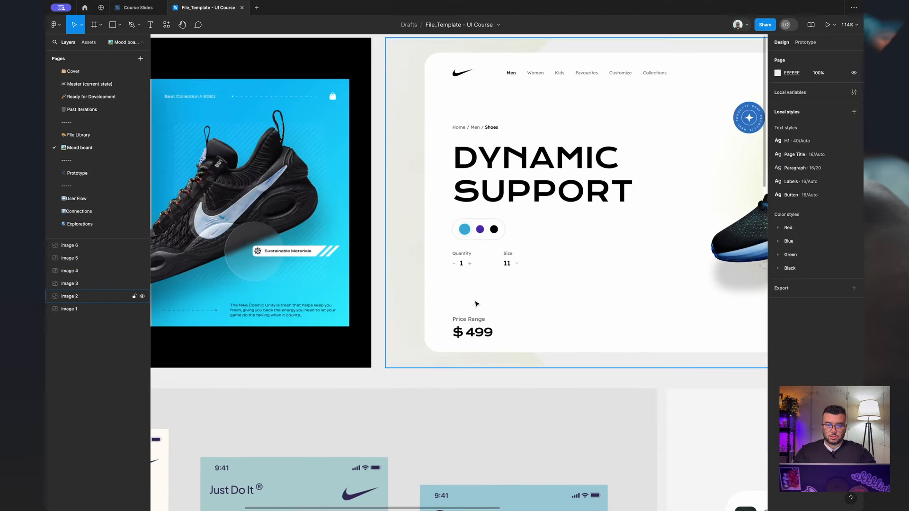
pyautogui.hscroll(2, 515, 268)
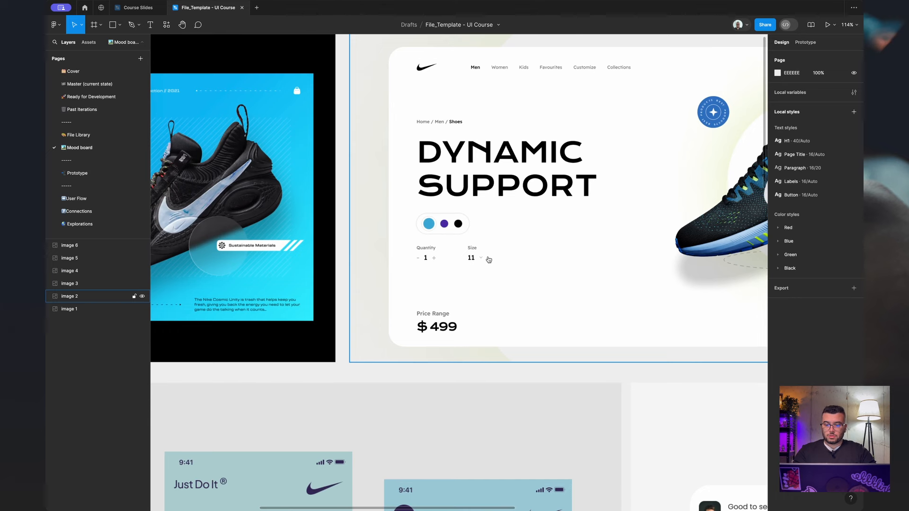
# Delete sizes 8 through 12 from the size row of the product page on the Explorations page.
pyautogui.click(100, 224)
pyautogui.doubleClick(247, 221)
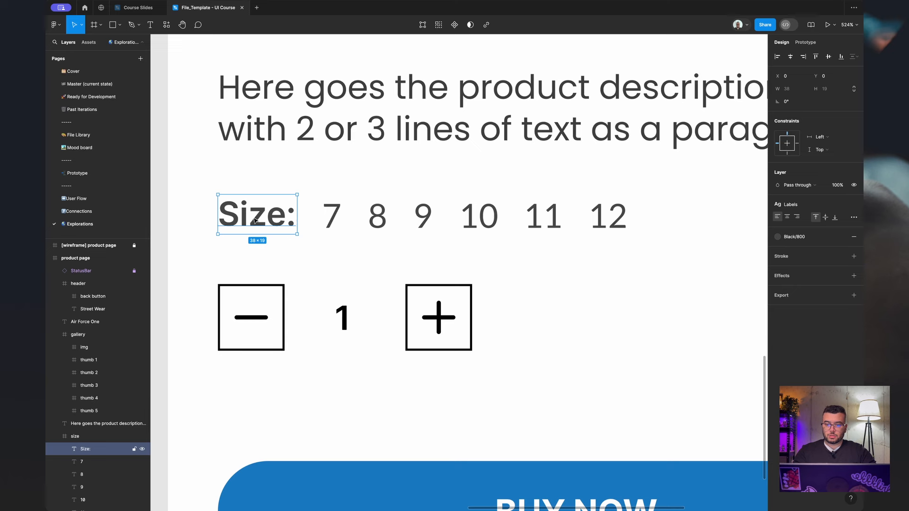
pyautogui.click(356, 219)
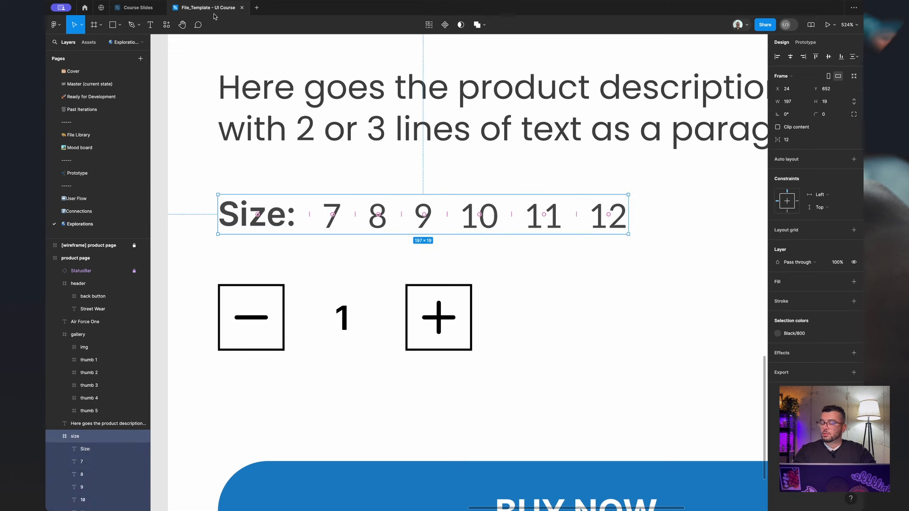
pyautogui.scroll(-2, 85, 426)
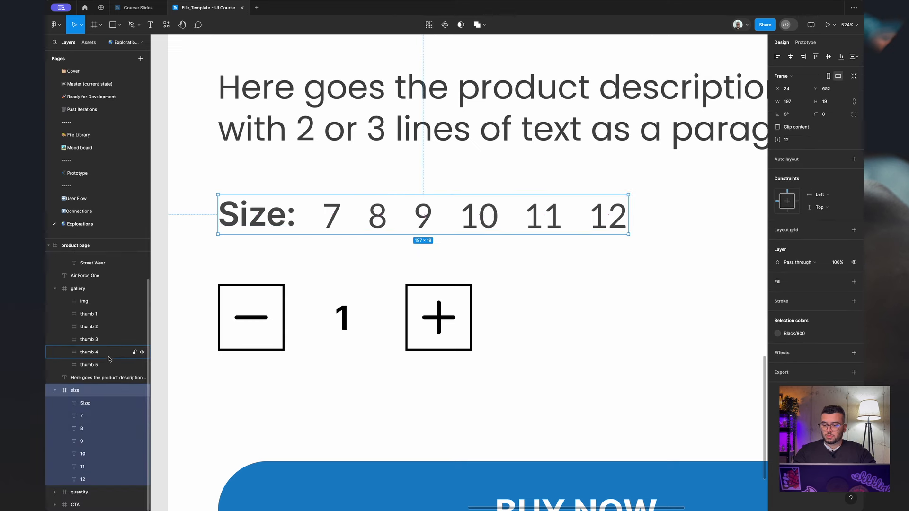
pyautogui.click(85, 417)
pyautogui.click(85, 429)
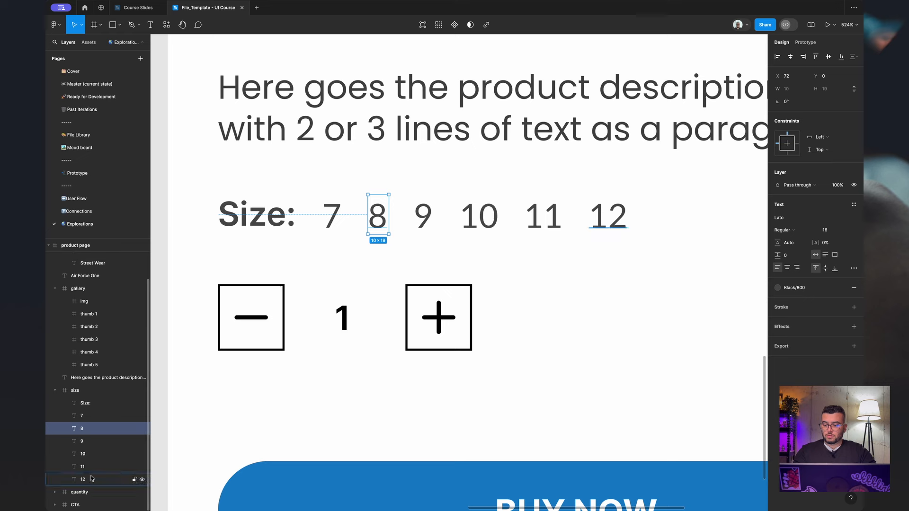
pyautogui.keyDown('shift'); pyautogui.click(92, 478); pyautogui.keyUp('shift')
pyautogui.press('Delete')
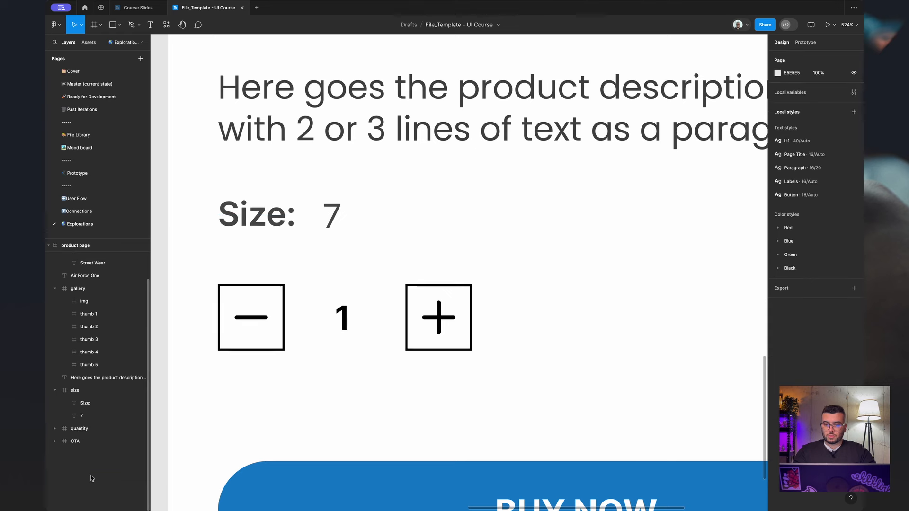
# Insert the chevron-down icon from the Lucide Icons plugin into the product page's size row.
pyautogui.click(92, 415)
pyautogui.hotkey('shift', '0')
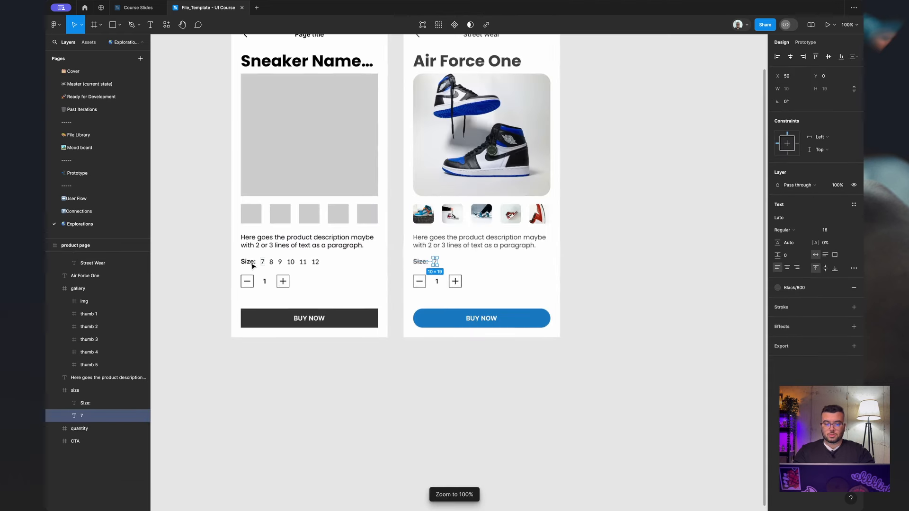
pyautogui.click(413, 356)
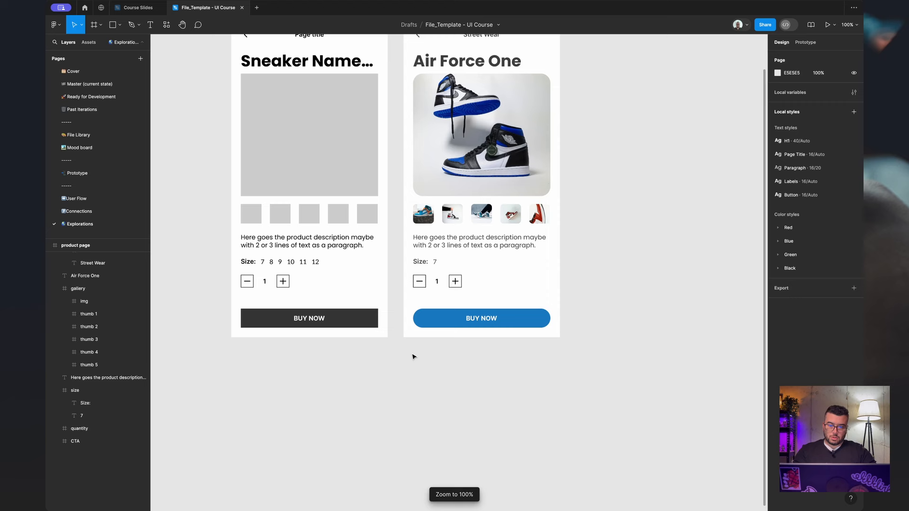
pyautogui.click(436, 262)
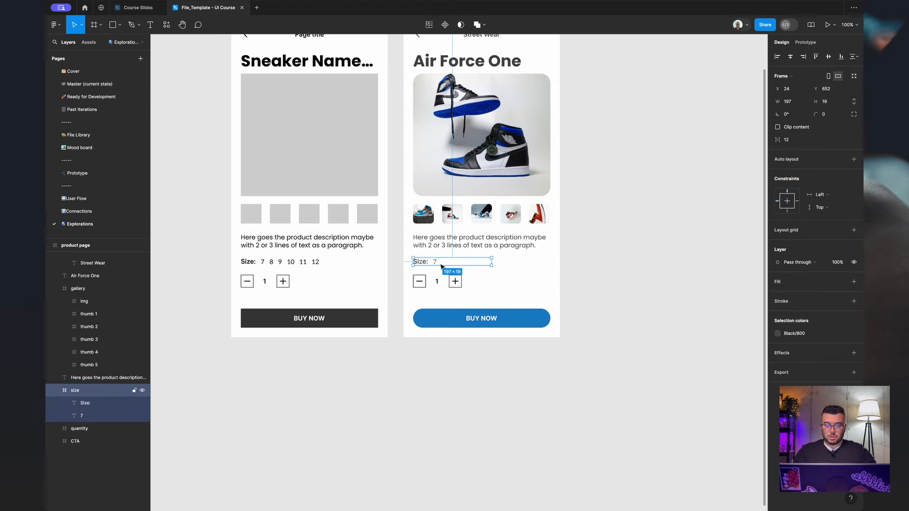
pyautogui.press('super+/')
pyautogui.write('luci')
pyautogui.press('Return')
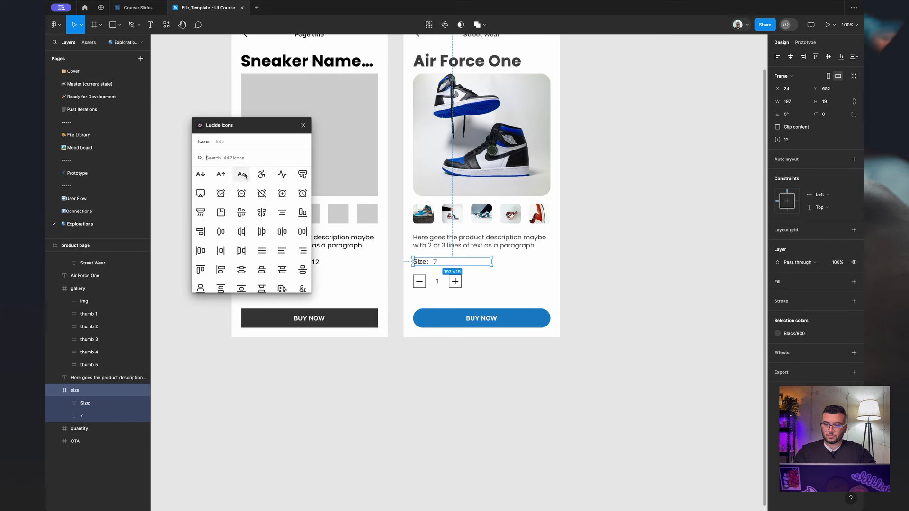
pyautogui.write('cheve')
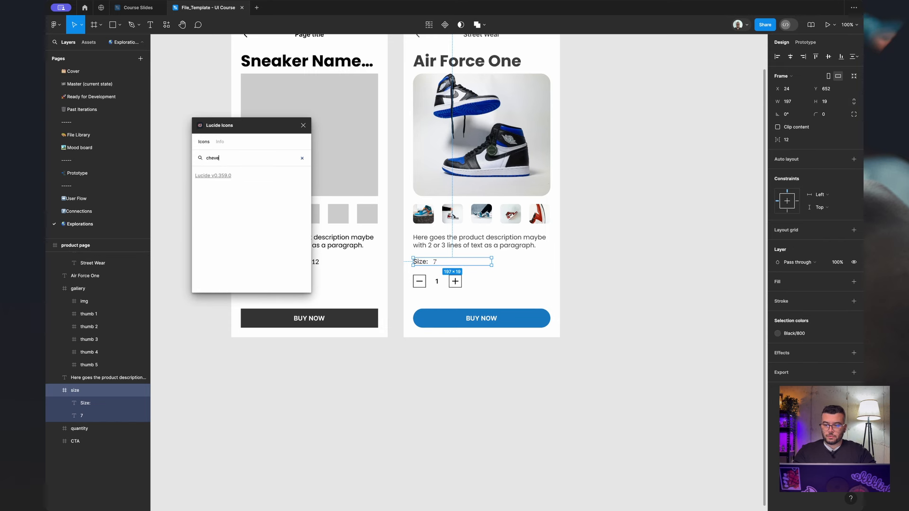
pyautogui.press('BackSpace')
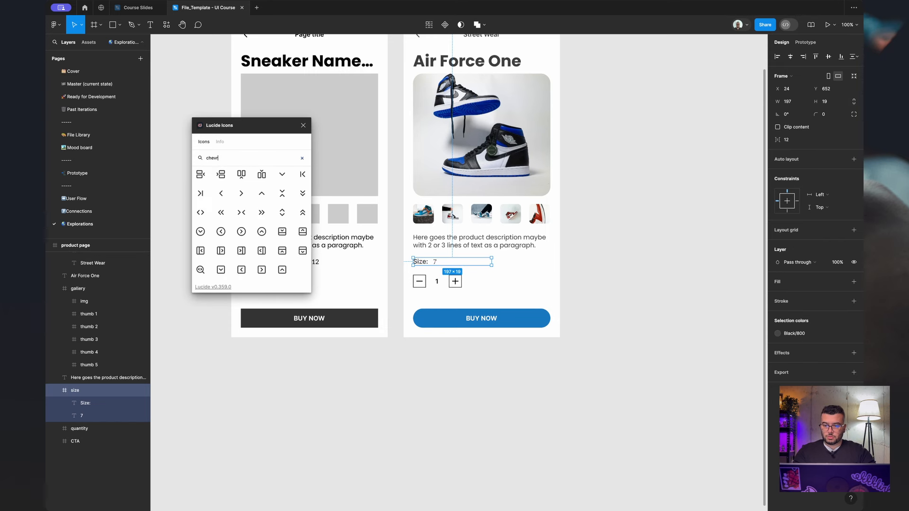
pyautogui.click(276, 178)
pyautogui.click(303, 126)
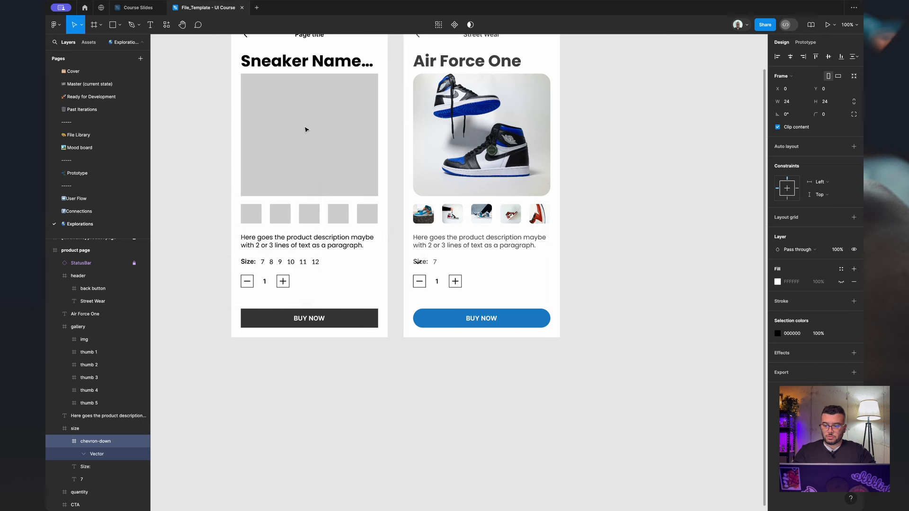
# Reorder the chevron-down icon below the 7 in the size frame's layers and place it beside the number at X 70.
pyautogui.click(63, 441)
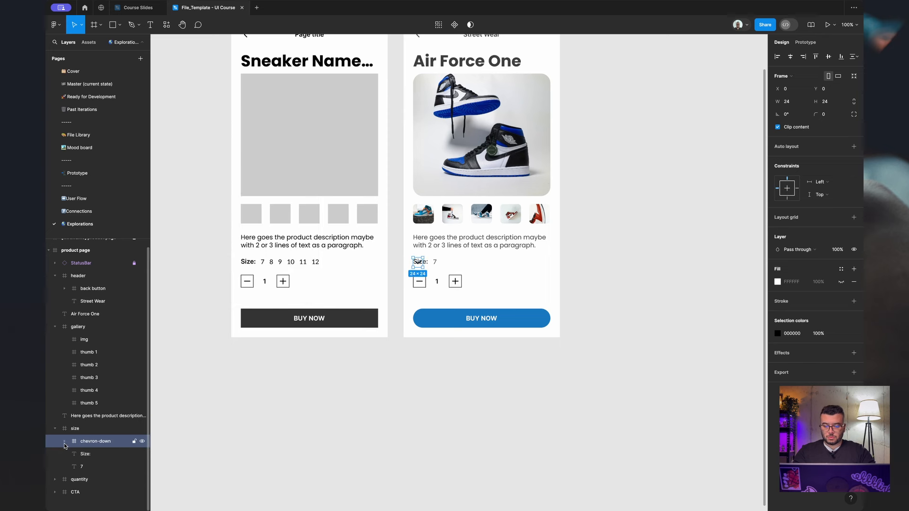
pyautogui.hotkey('ctrl', '[')
pyautogui.hotkey('ctrl', '[')
pyautogui.hotkey('shift', 'Right')
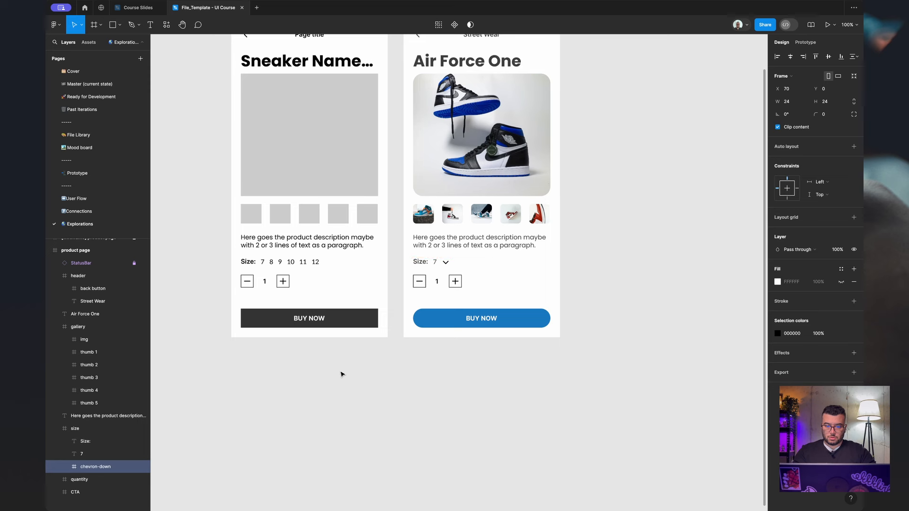
pyautogui.click(76, 429)
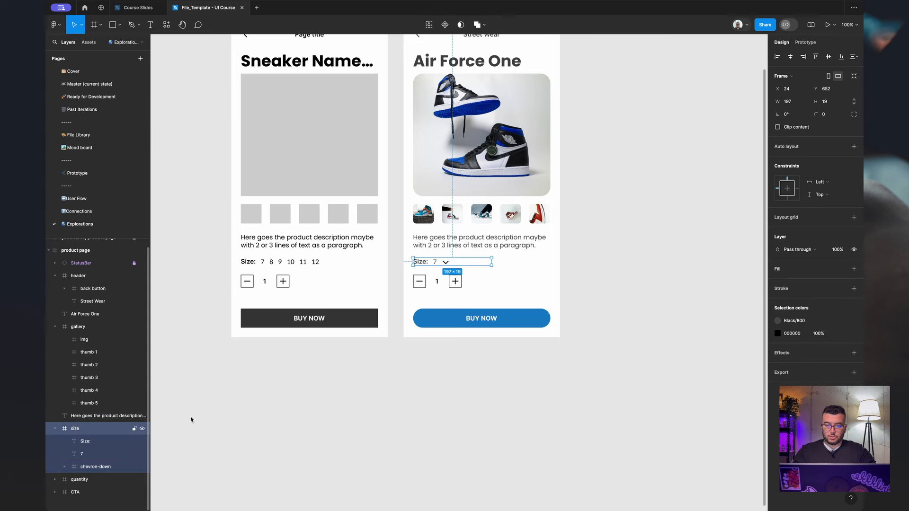
# Shrink the size frame to fit its contents and move the quantity selector down 20 px to Y 715.
pyautogui.click(855, 77)
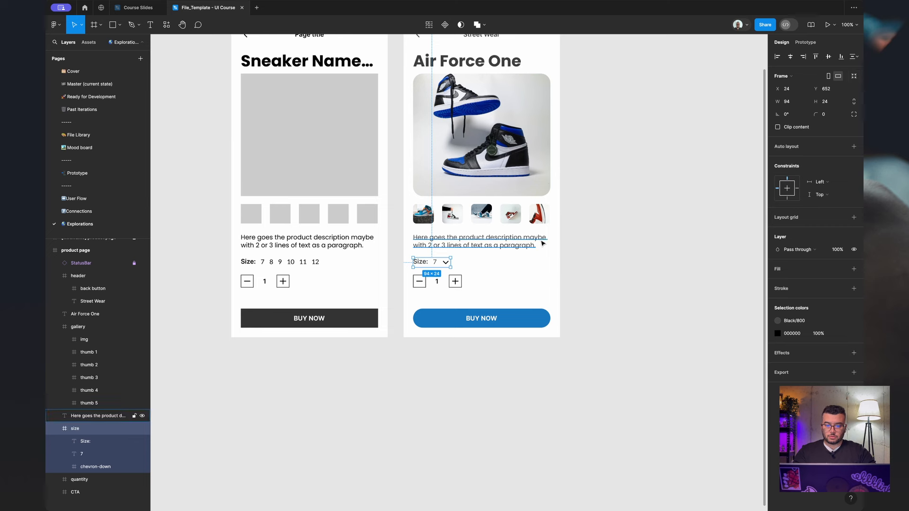
pyautogui.click(429, 285)
pyautogui.hotkey('shift', 'Down')
pyautogui.hotkey('shift', 'Down')
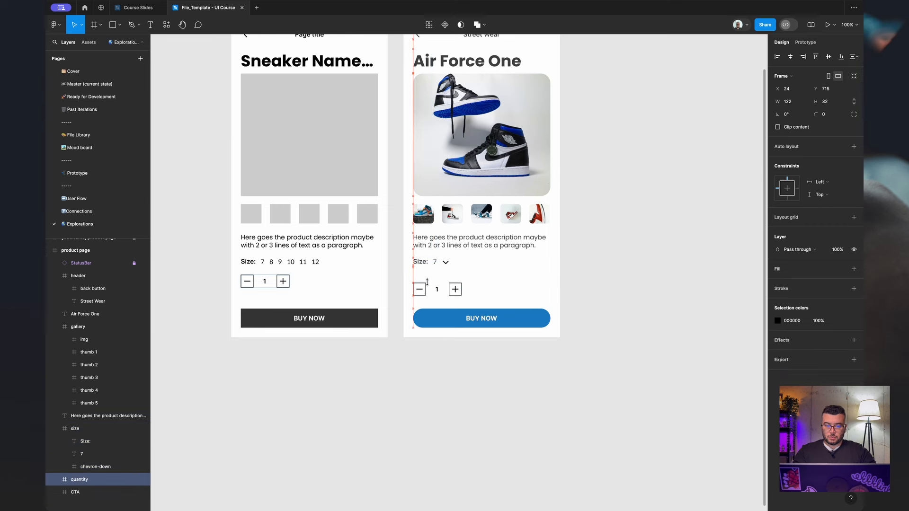
# Fill the size frame with the Black/100 color style.
pyautogui.click(78, 429)
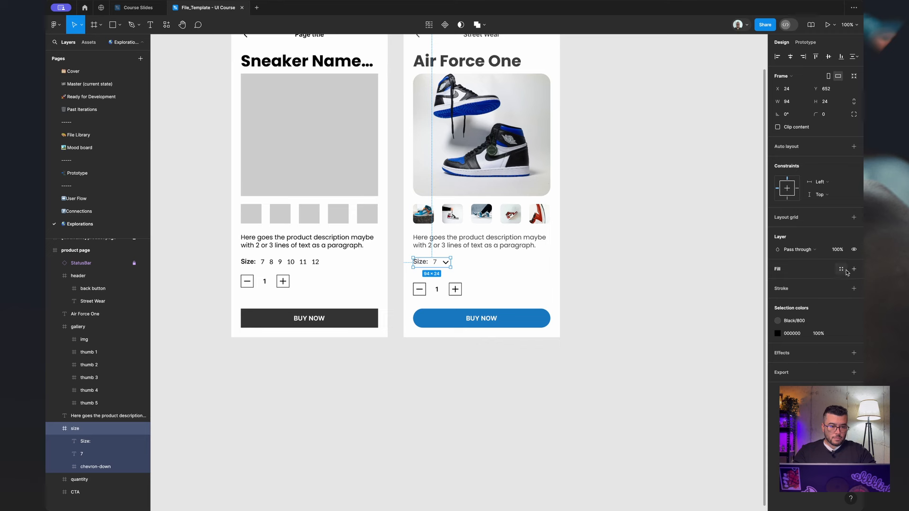
pyautogui.click(841, 269)
pyautogui.scroll(-5, 699, 364)
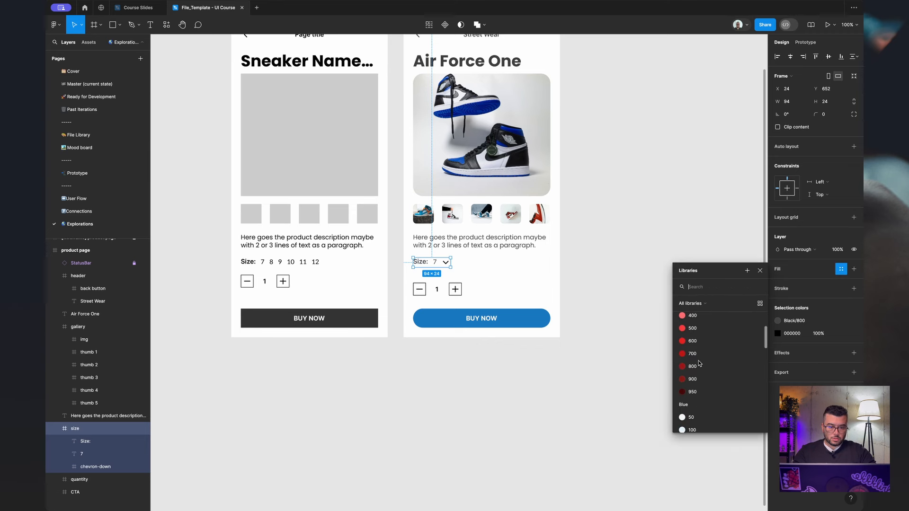
pyautogui.scroll(-8, 700, 363)
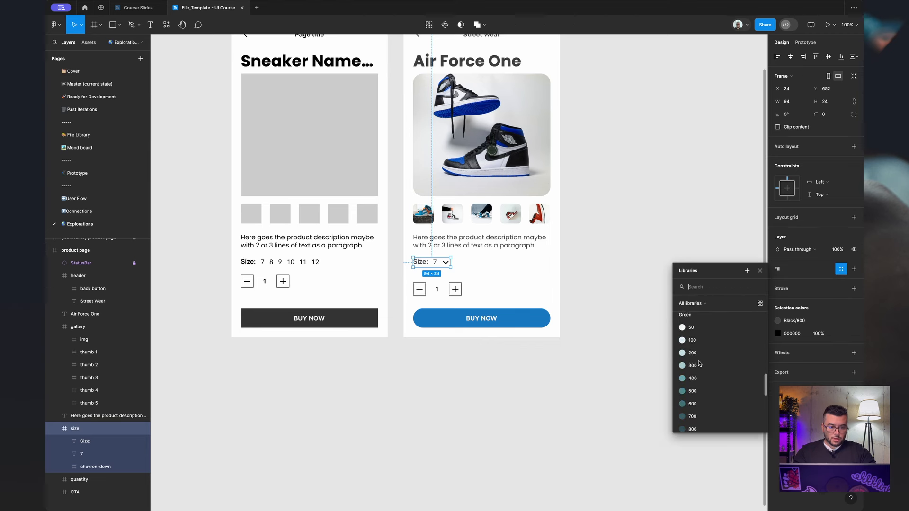
pyautogui.scroll(-3, 700, 364)
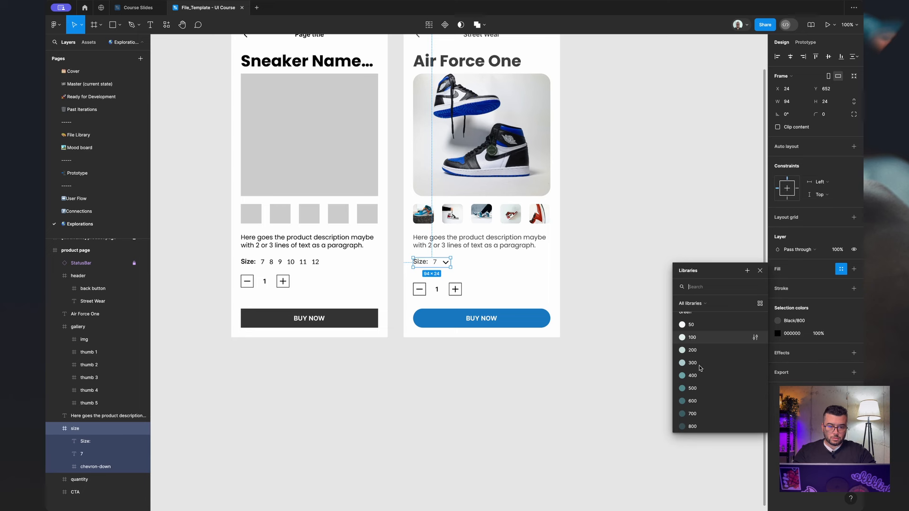
pyautogui.scroll(-3, 701, 369)
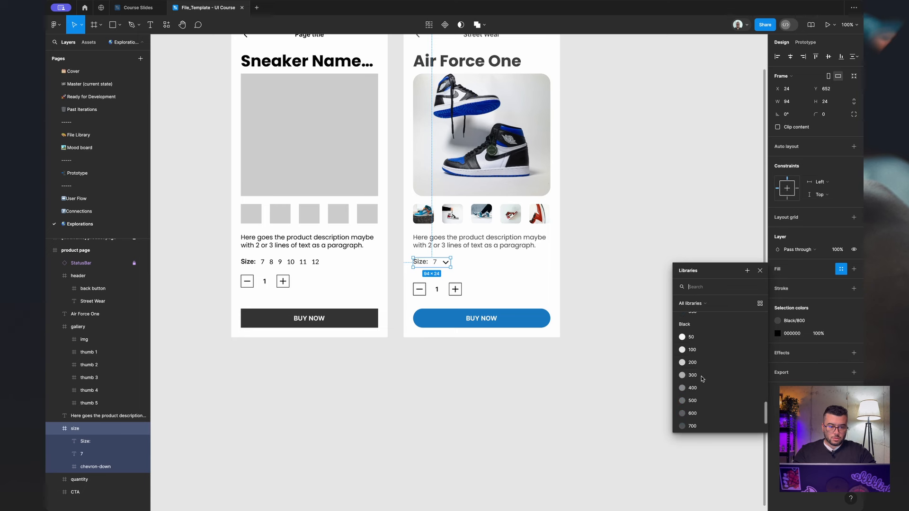
pyautogui.click(698, 350)
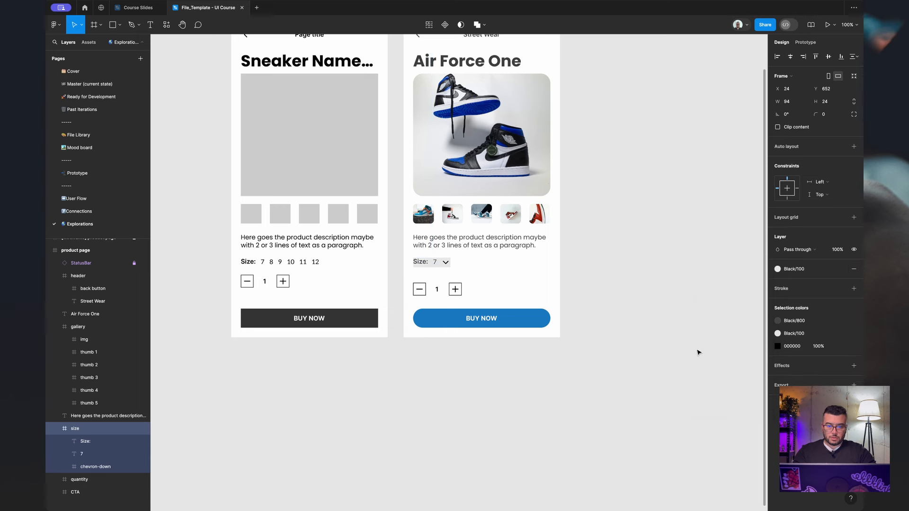
# Round the size frame's corners with a radius of 24 and set its fill to the Black/50 color style.
pyautogui.click(823, 116)
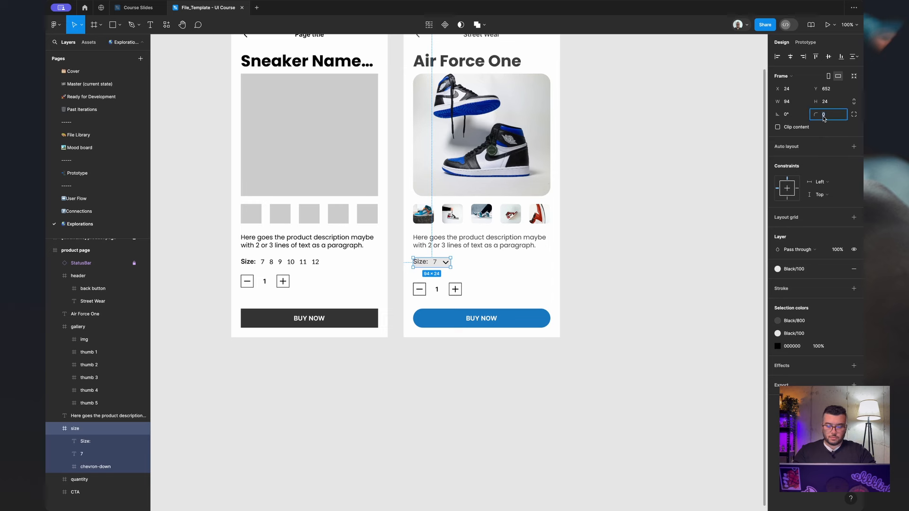
pyautogui.press('Return')
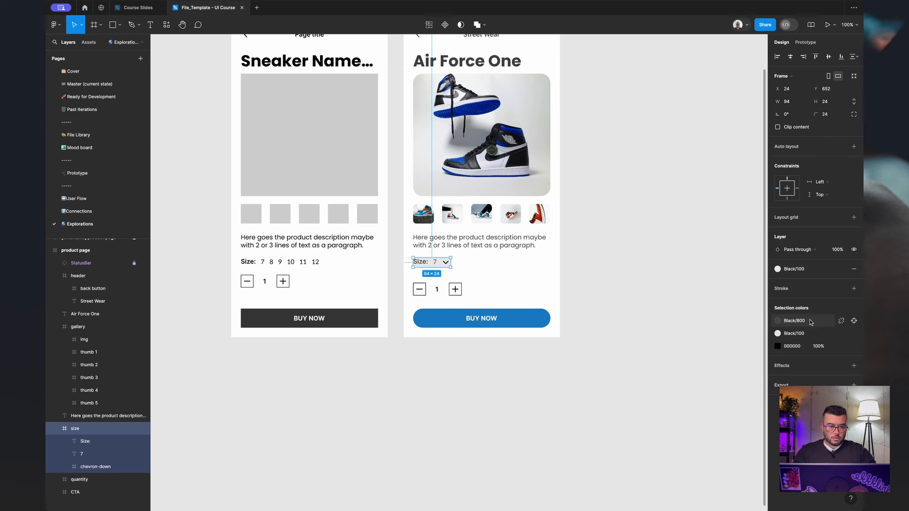
pyautogui.click(793, 269)
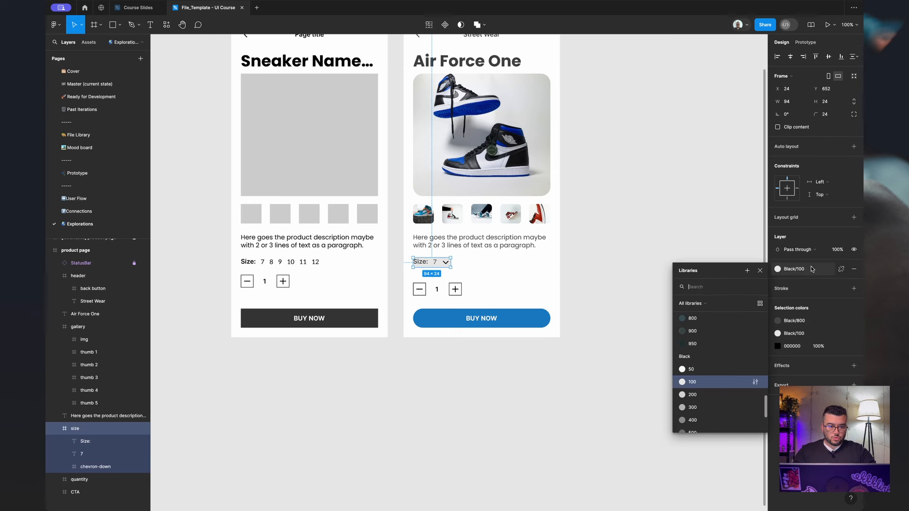
pyautogui.click(706, 369)
pyautogui.hotkey('shift', '0')
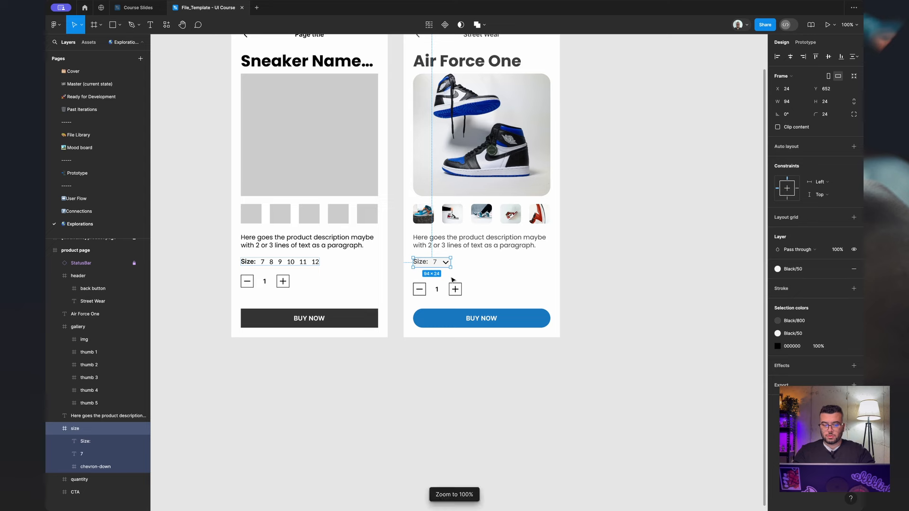
# Enlarge the size frame to about 116 × 35 px, extending it downward and to the right.
pyautogui.scroll(10, 410, 232)
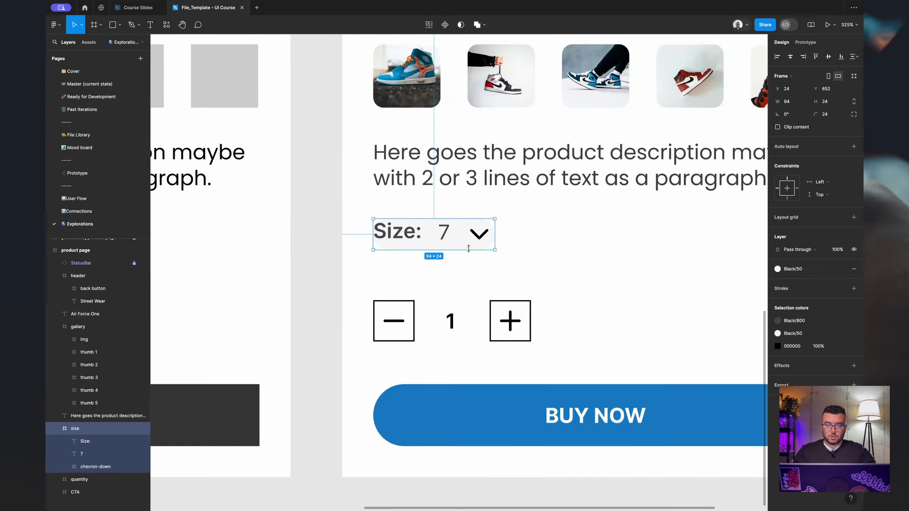
pyautogui.moveTo(468, 262); pyautogui.dragTo(468, 264)
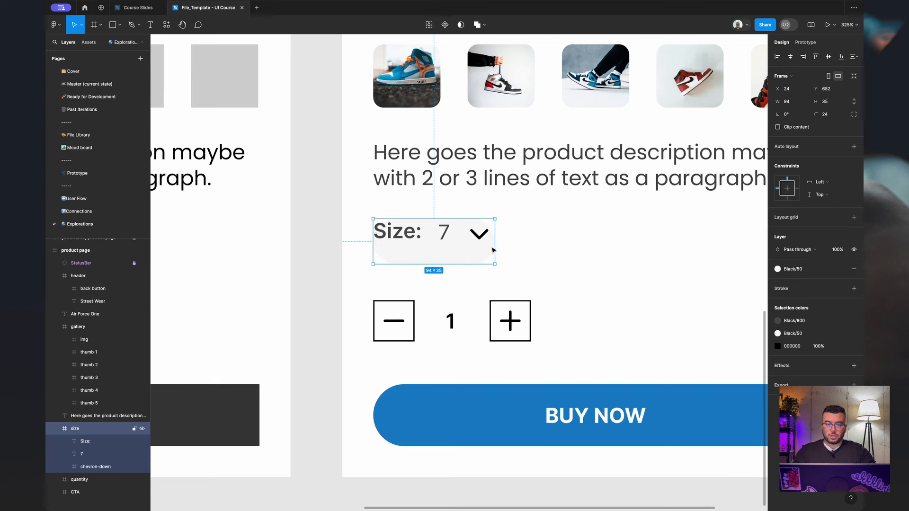
pyautogui.moveTo(492, 244); pyautogui.dragTo(523, 246)
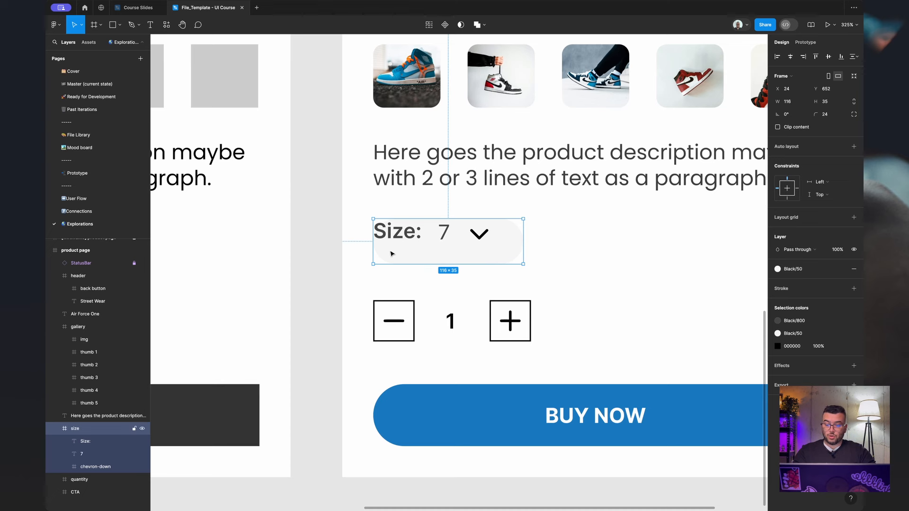
# Move the Size label, the 7 and the chevron together 7 px down and 11 px right inside the size frame.
pyautogui.click(102, 439)
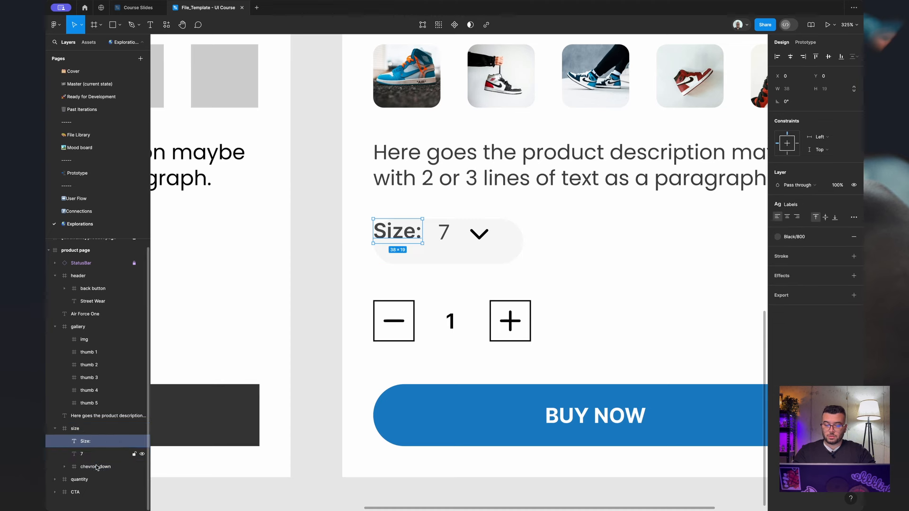
pyautogui.keyDown('shift'); pyautogui.click(96, 467); pyautogui.keyUp('shift')
pyautogui.press('Down')
pyautogui.press('Down')
pyautogui.press('Down')
pyautogui.press('Down')
pyautogui.press('Down')
pyautogui.press('Down')
pyautogui.press('Down')
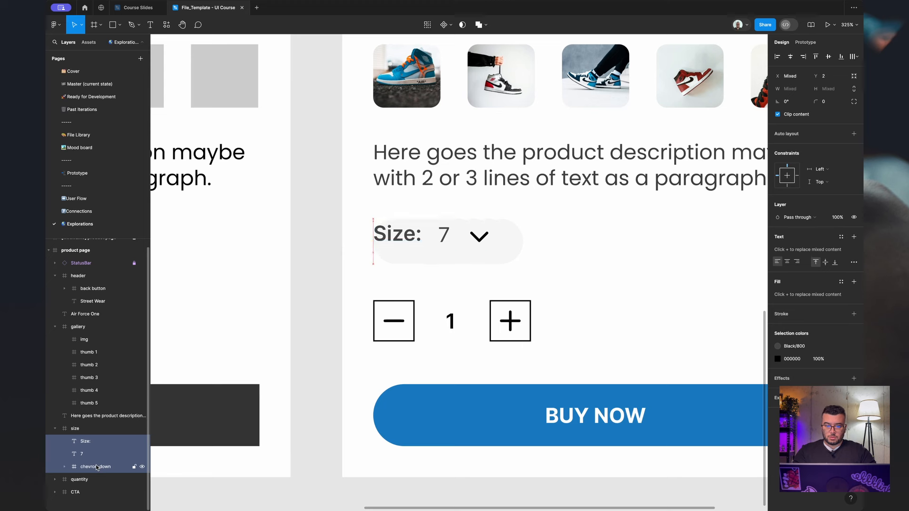
pyautogui.press('Right')
pyautogui.press('Right')
pyautogui.press('Right')
pyautogui.press('Right')
pyautogui.press('Right')
pyautogui.press('Right')
pyautogui.press('Right')
pyautogui.press('Right')
pyautogui.press('Right')
pyautogui.press('Right')
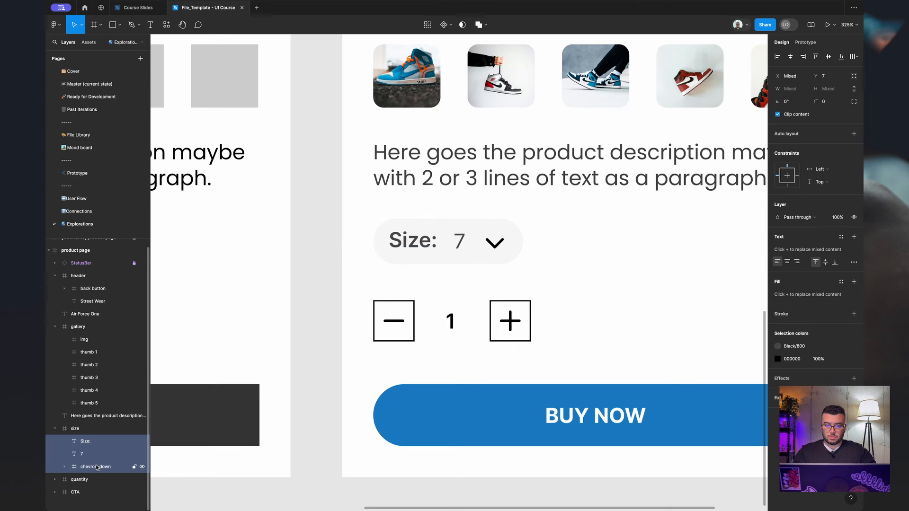
pyautogui.press('Left')
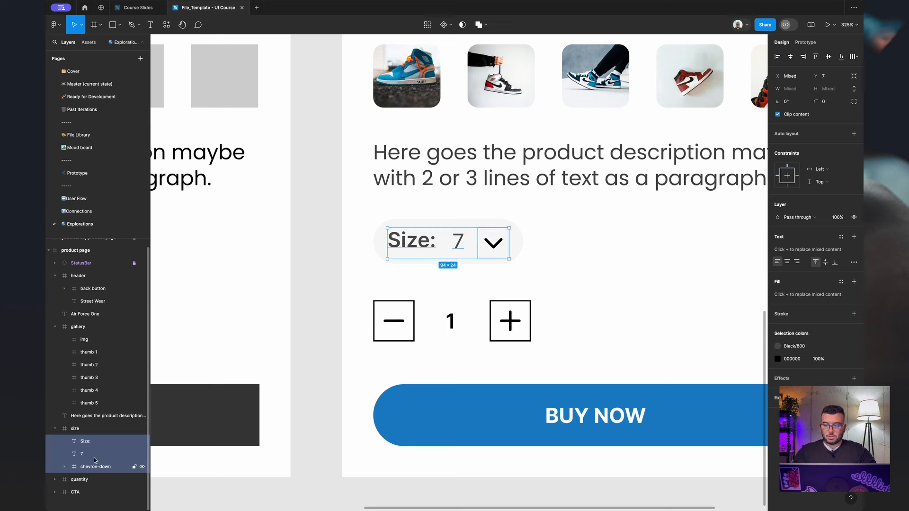
# Resize the size selector's chevron-down icon to 20 × 20 px with its proportions locked.
pyautogui.click(93, 468)
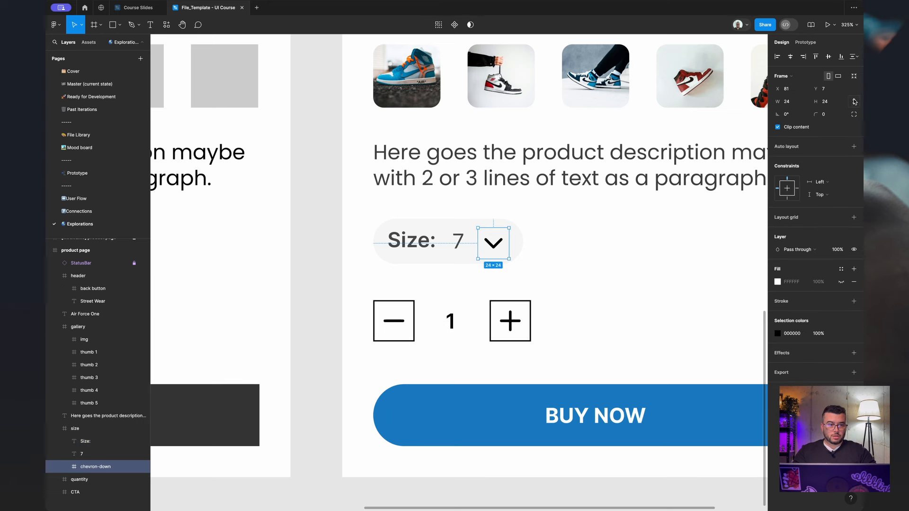
pyautogui.click(833, 104)
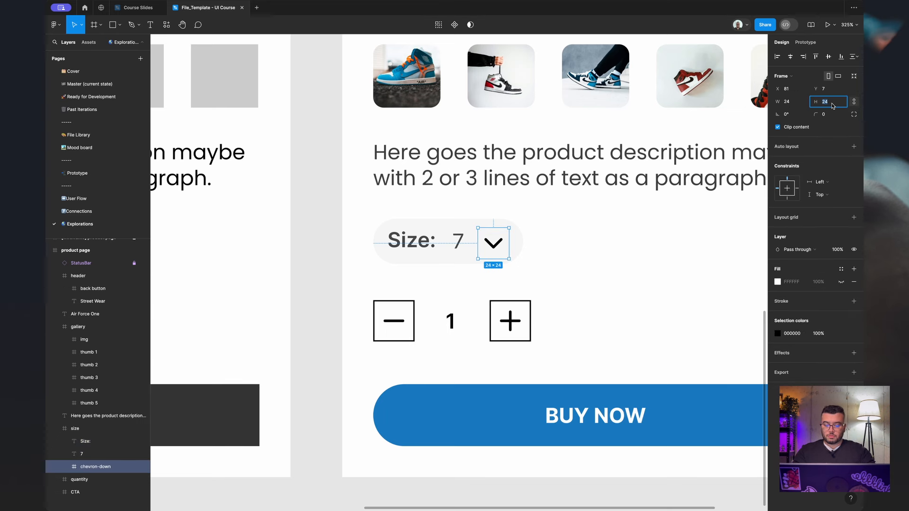
pyautogui.write('20')
pyautogui.press('Return')
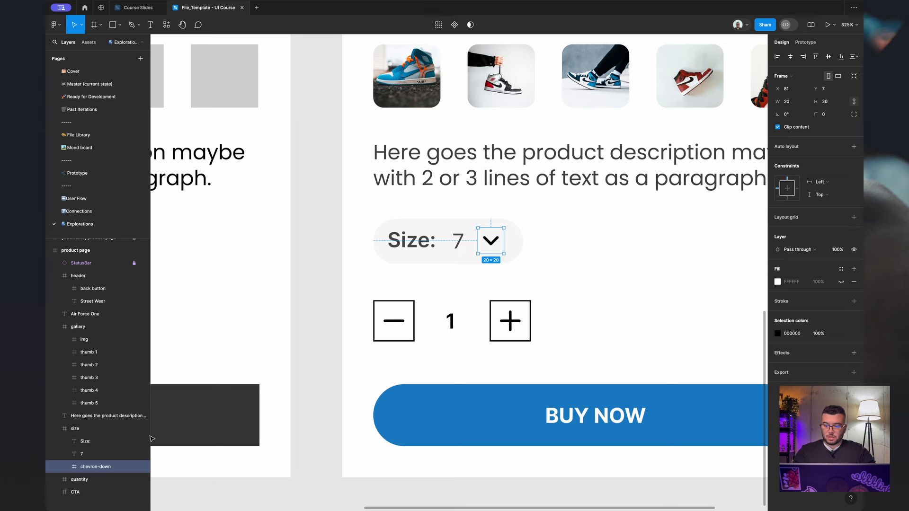
# Set the stroke weight of the chevron-down icon's vector to 1.5.
pyautogui.click(64, 467)
pyautogui.click(90, 479)
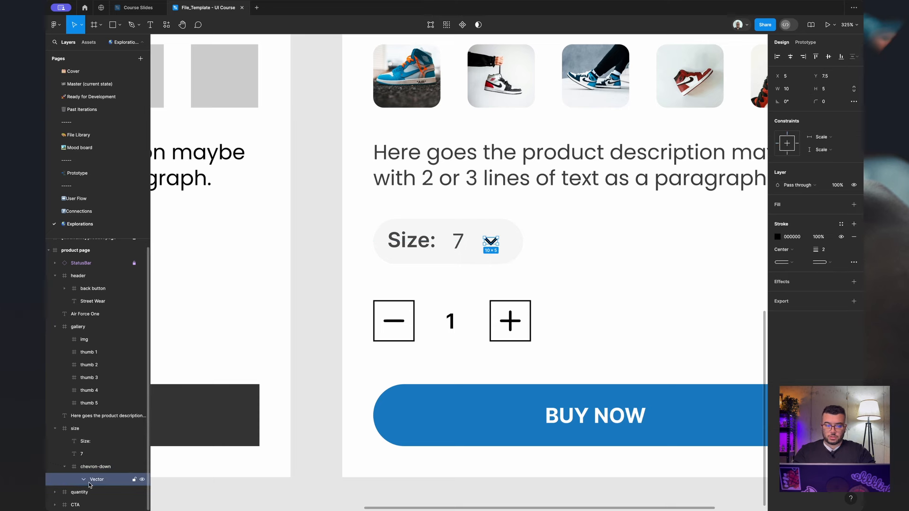
pyautogui.click(827, 252)
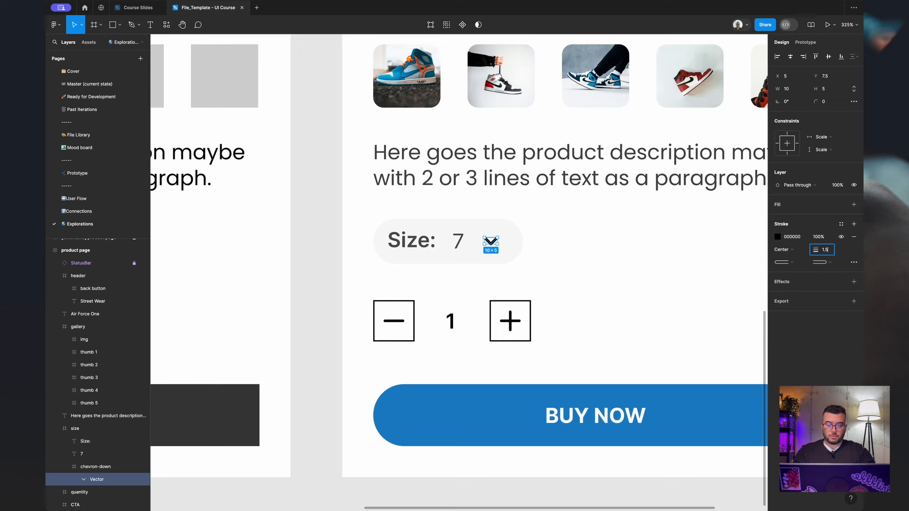
pyautogui.write('1.5')
pyautogui.press('Return')
pyautogui.click(664, 260)
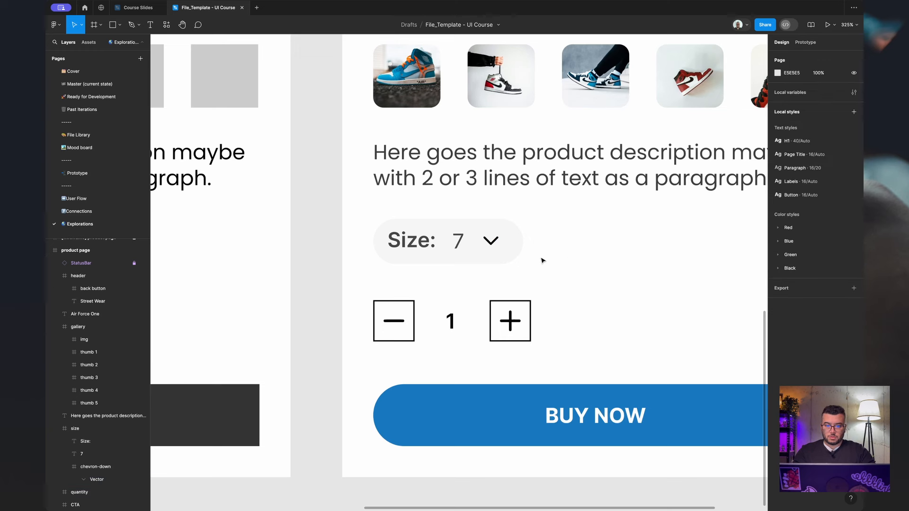
# Select the chevron-down icon with the 7 and recolor the 7 using a Blue color style from the library.
pyautogui.click(472, 258)
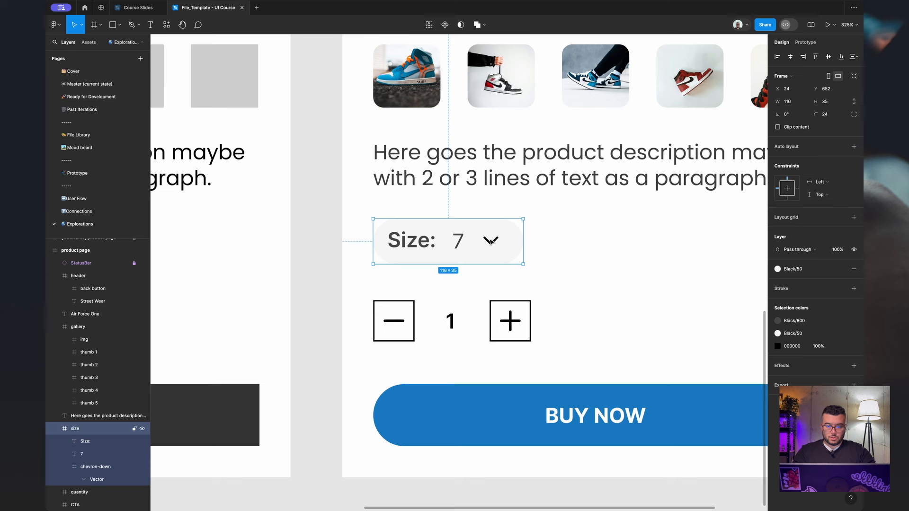
pyautogui.click(98, 466)
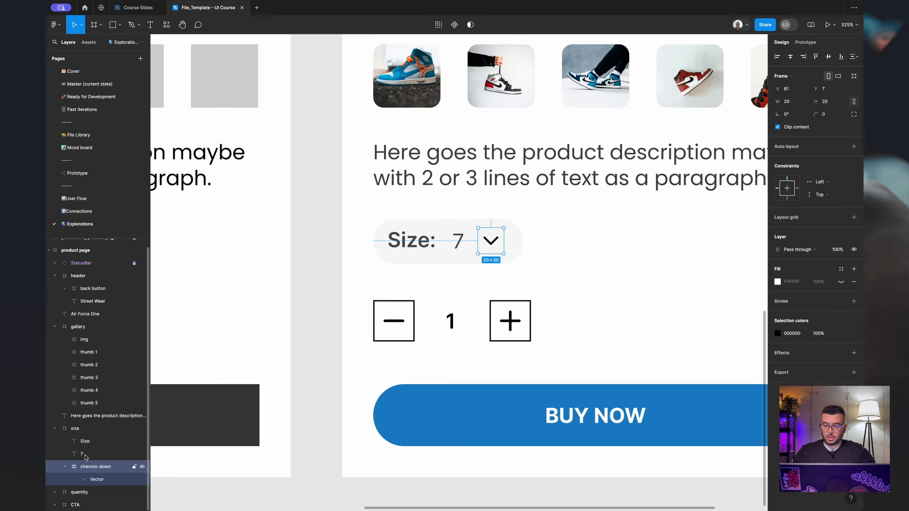
pyautogui.keyDown('shift'); pyautogui.click(85, 455); pyautogui.keyUp('shift')
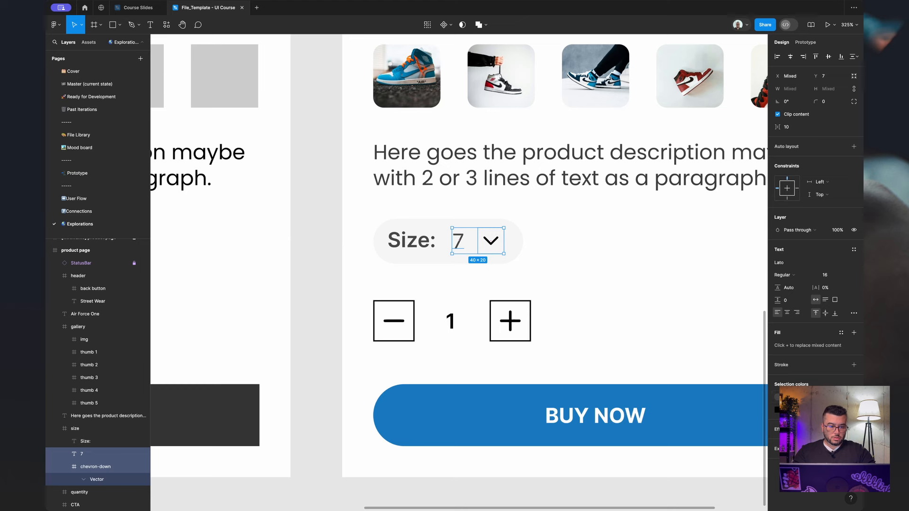
pyautogui.click(800, 397)
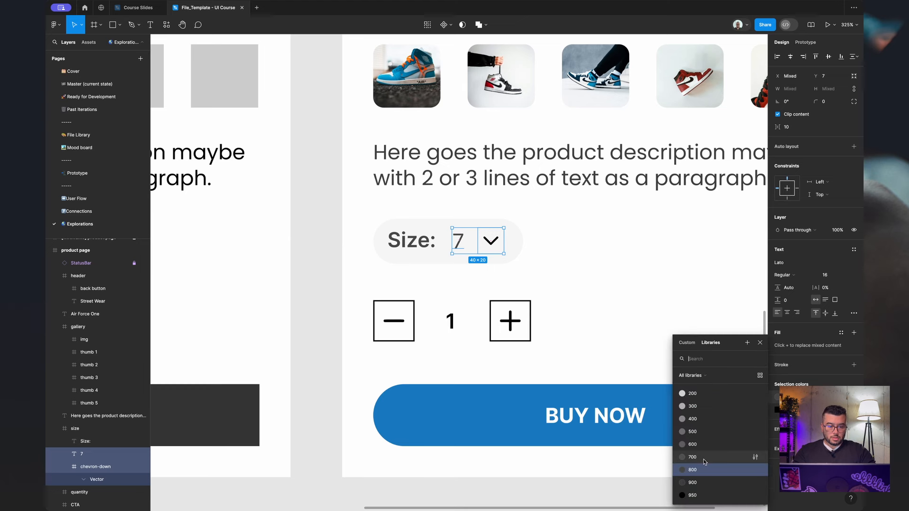
pyautogui.scroll(-5, 704, 461)
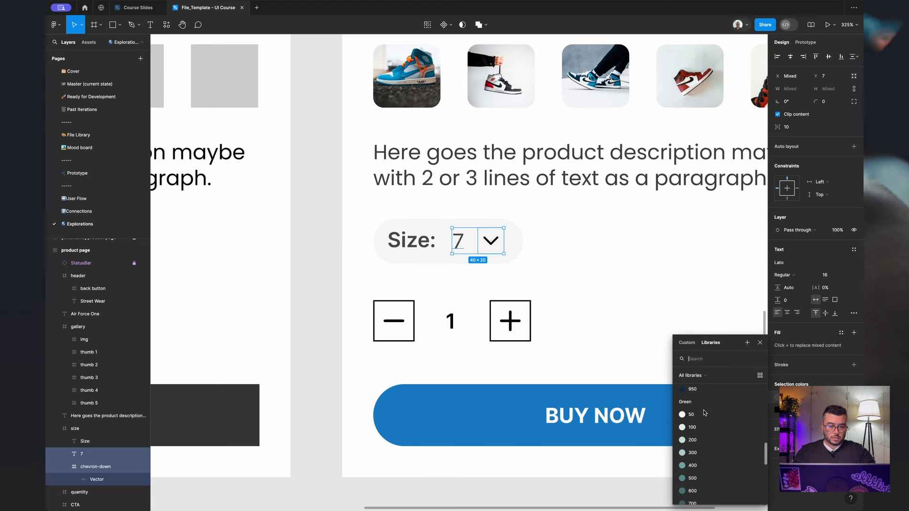
pyautogui.scroll(2, 703, 413)
pyautogui.click(704, 408)
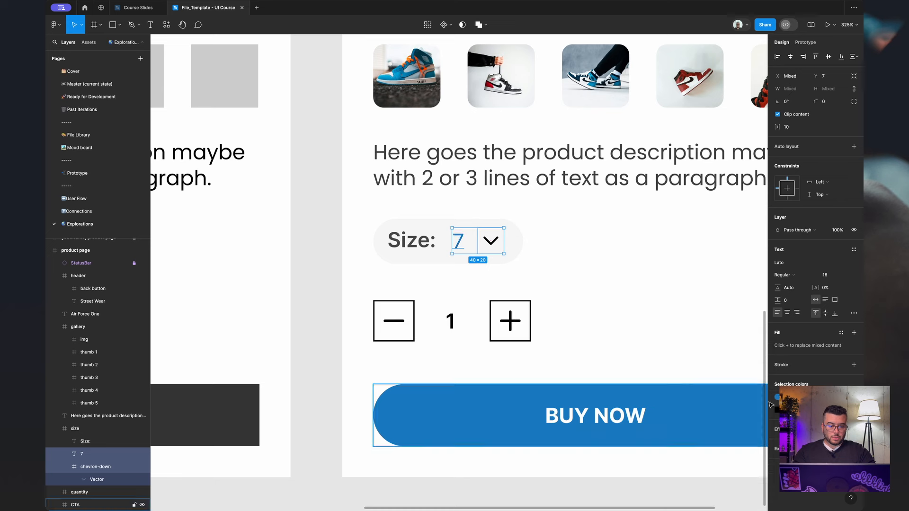
# Replace the chevron-down icon's black 000000 color with the Blue/600 color style.
pyautogui.click(841, 410)
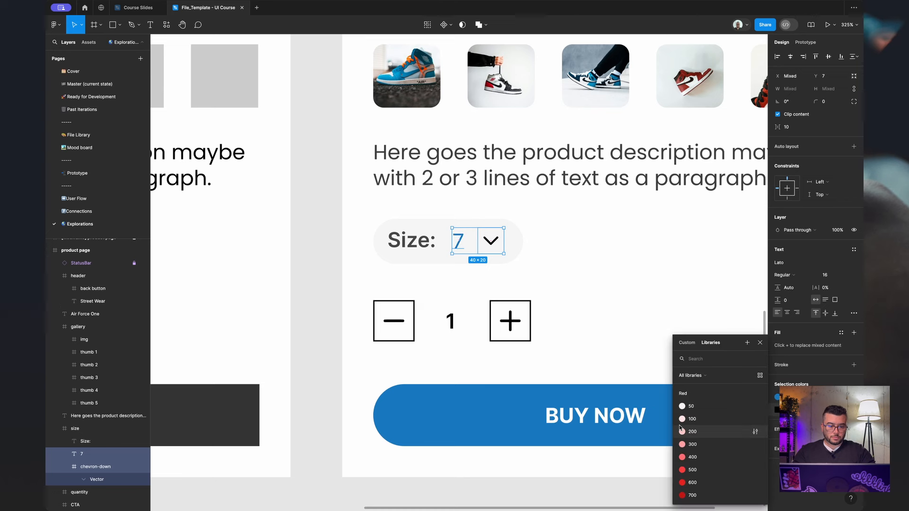
pyautogui.scroll(-3, 703, 445)
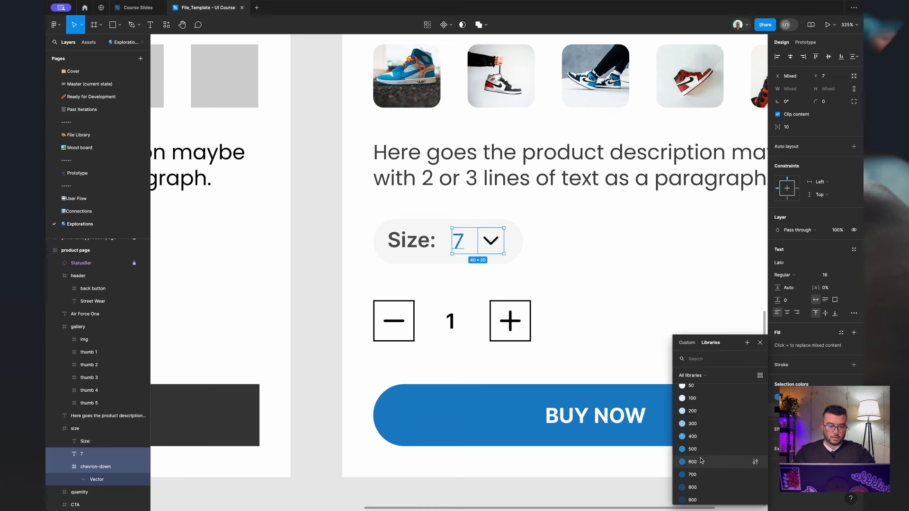
pyautogui.click(703, 459)
pyautogui.press('Escape')
pyautogui.hotkey('shift', '0')
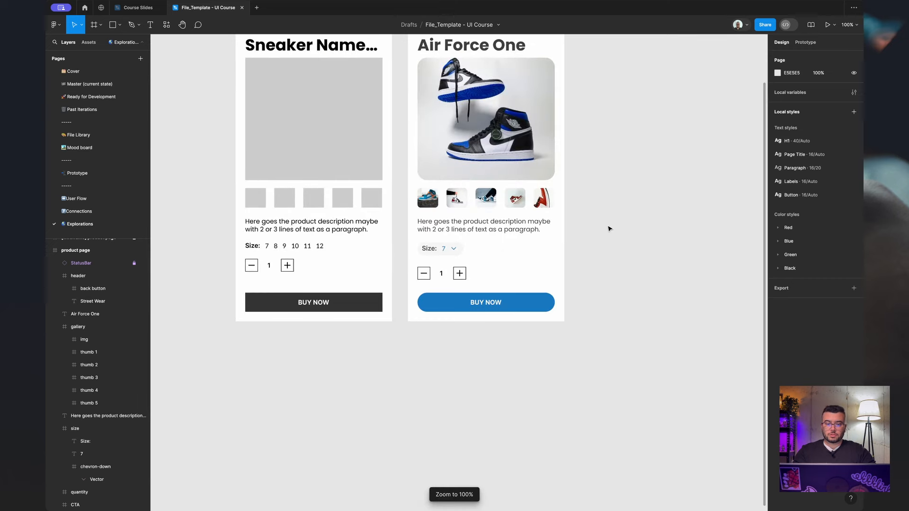
pyautogui.scroll(3, 609, 229)
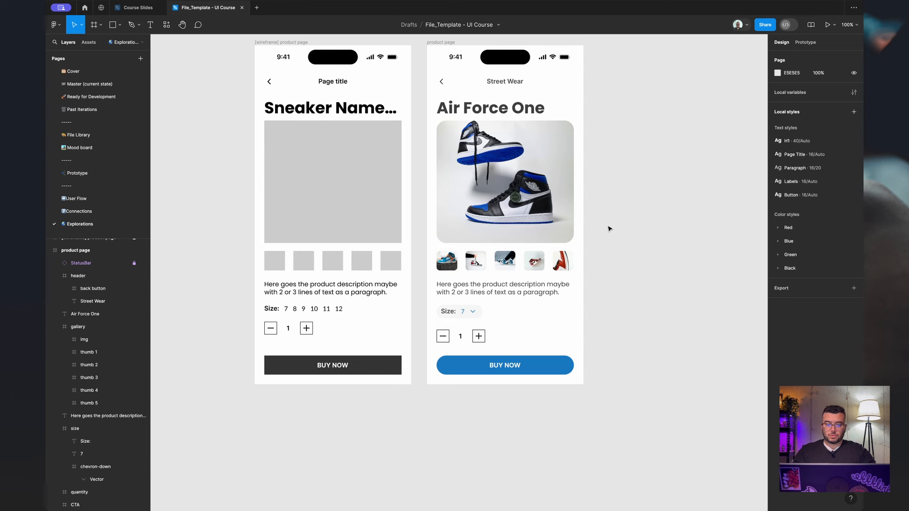
# Delete the old quantity stepper with the boxed minus and plus from the styled product page.
pyautogui.click(471, 315)
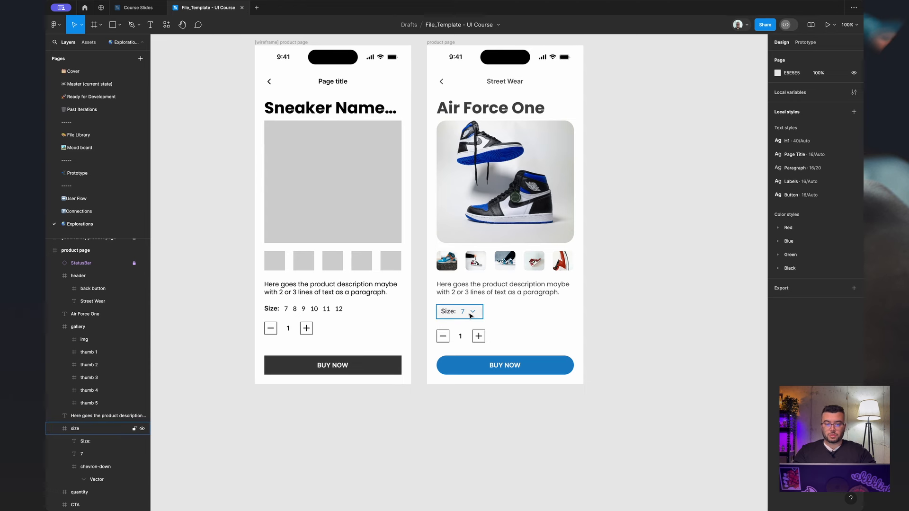
pyautogui.click(512, 321)
pyautogui.scroll(2, 600, 334)
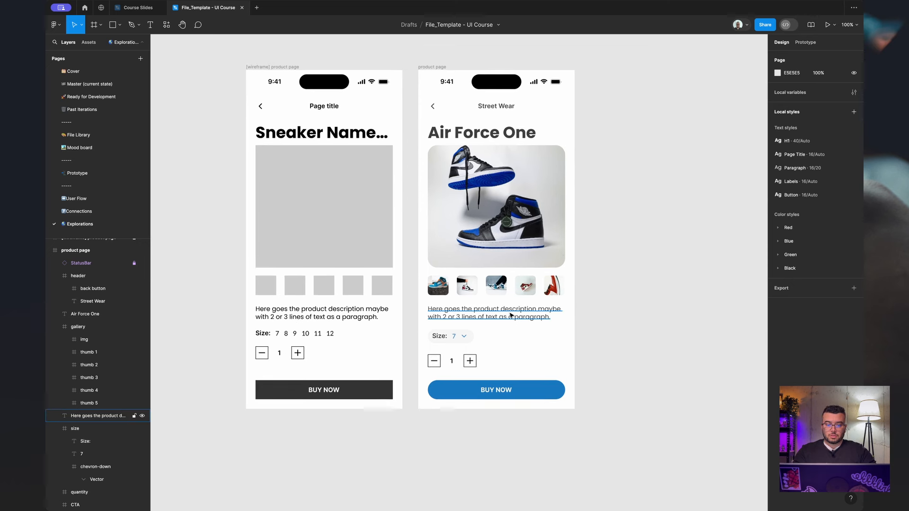
pyautogui.click(454, 362)
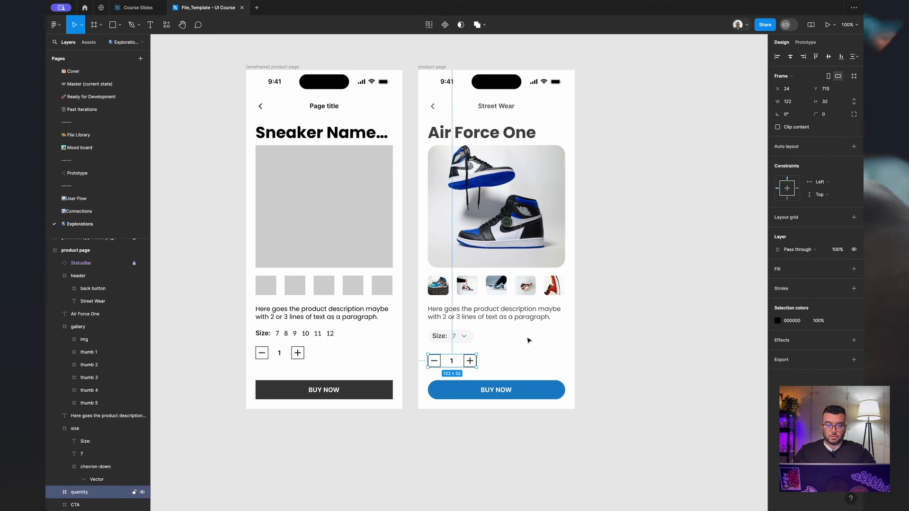
pyautogui.moveTo(455, 362); pyautogui.dragTo(528, 339)
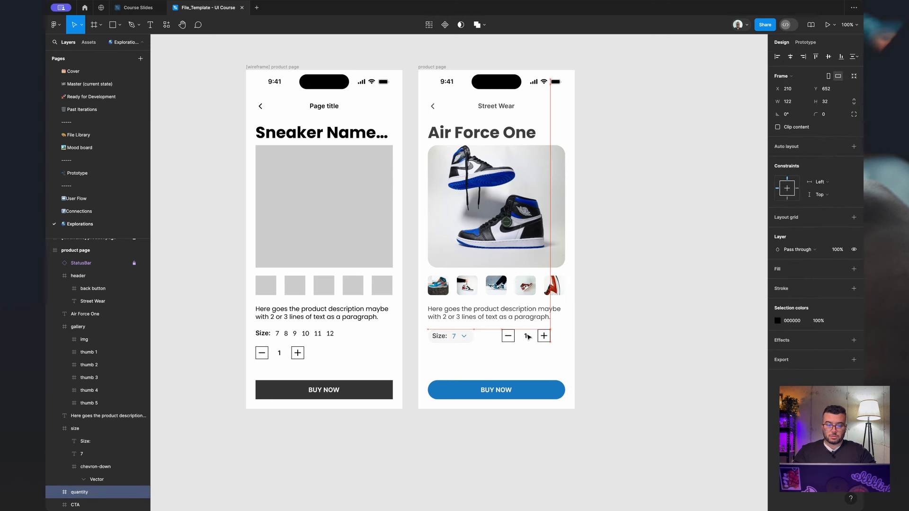
pyautogui.press('Delete')
# Duplicate the size selector pill and rename the copy's frame as quantity.
pyautogui.click(448, 342)
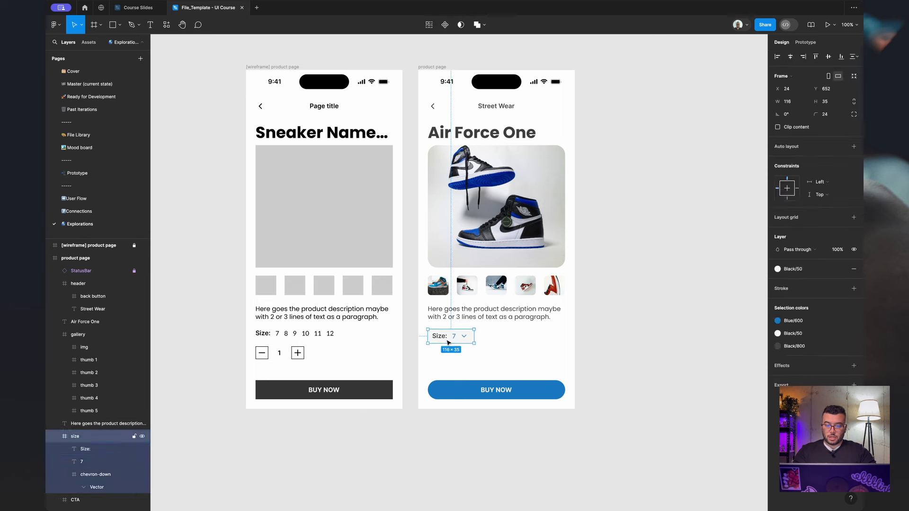
pyautogui.hotkey('ctrl', 'd')
pyautogui.hotkey('ctrl', '[')
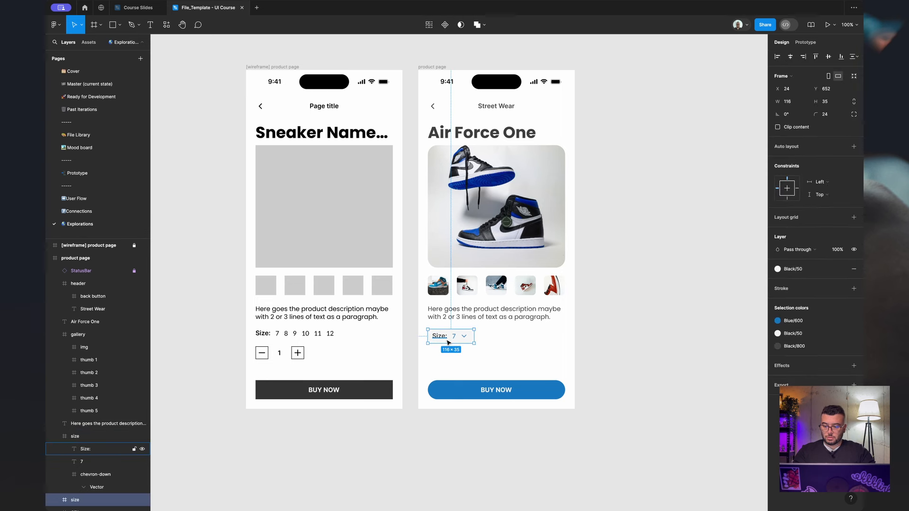
pyautogui.hotkey('ctrl', 'r')
pyautogui.write('qu')
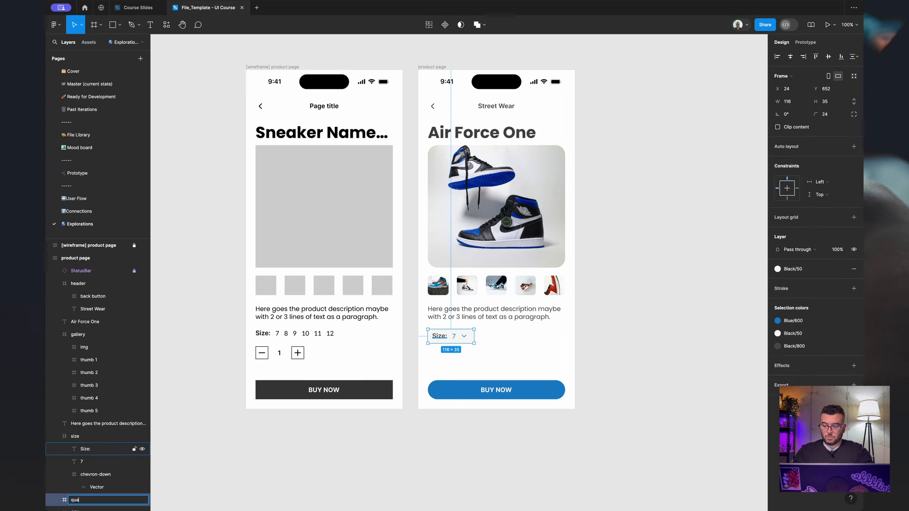
pyautogui.press('Return')
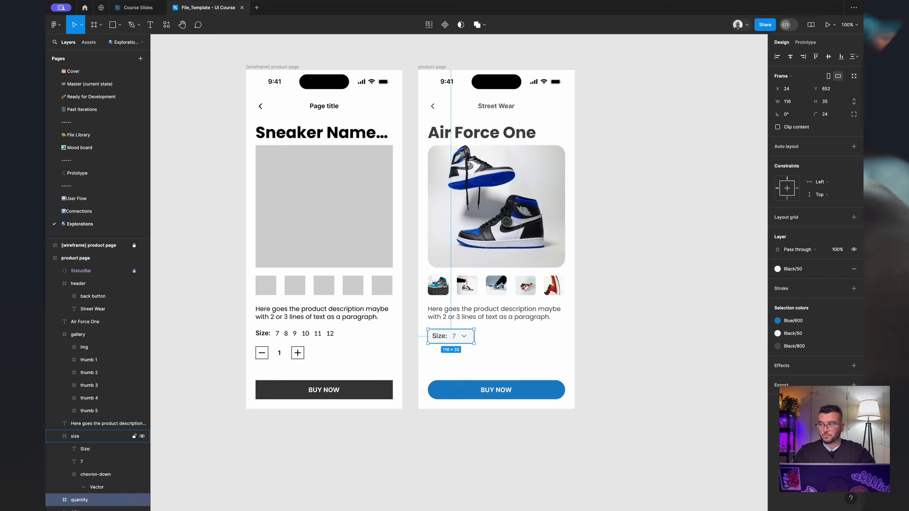
# Move the quantity pill 170 px to the right of the size selector, to X 194.
pyautogui.hotkey('shift', 'Right')
pyautogui.hotkey('shift', 'Right')
pyautogui.hotkey('shift', 'Right')
pyautogui.hotkey('shift', 'Right')
pyautogui.hotkey('shift', 'Right')
pyautogui.hotkey('shift', 'Right')
pyautogui.hotkey('shift', 'Right')
pyautogui.hotkey('shift', 'Right')
pyautogui.hotkey('shift', 'Right')
pyautogui.hotkey('shift', 'Right')
pyautogui.hotkey('shift', 'Right')
pyautogui.hotkey('shift', 'Right')
pyautogui.hotkey('shift', 'Right')
pyautogui.hotkey('shift', 'Right')
pyautogui.hotkey('shift', 'Right')
pyautogui.hotkey('shift', 'Right')
pyautogui.hotkey('shift', 'Right')
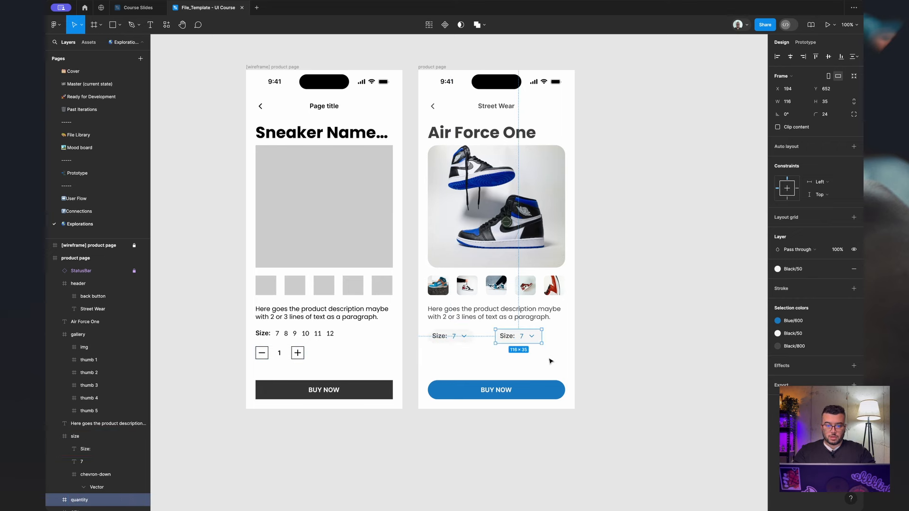
# Change the number in the quantity pill to 1 and delete its Size: label.
pyautogui.scroll(5, 549, 360)
pyautogui.hscroll(-3, 550, 360)
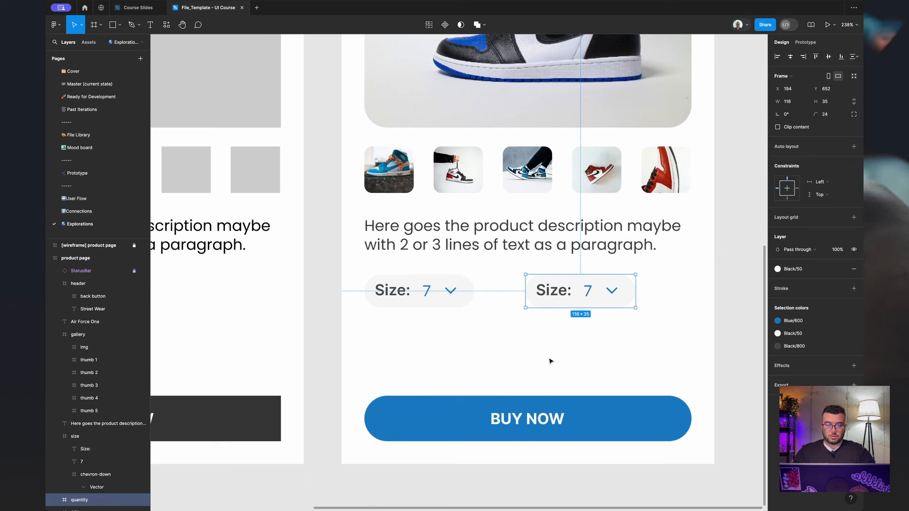
pyautogui.doubleClick(588, 291)
pyautogui.write('1')
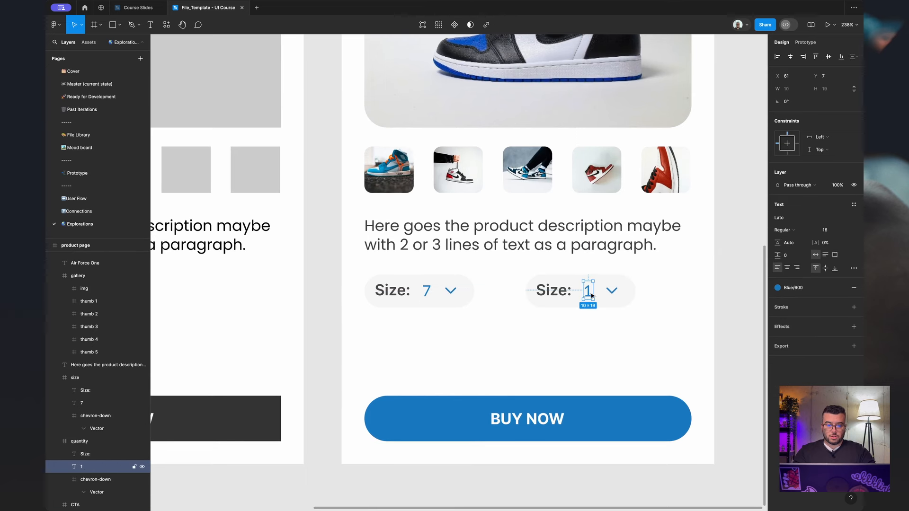
pyautogui.click(554, 292)
pyautogui.press('Delete')
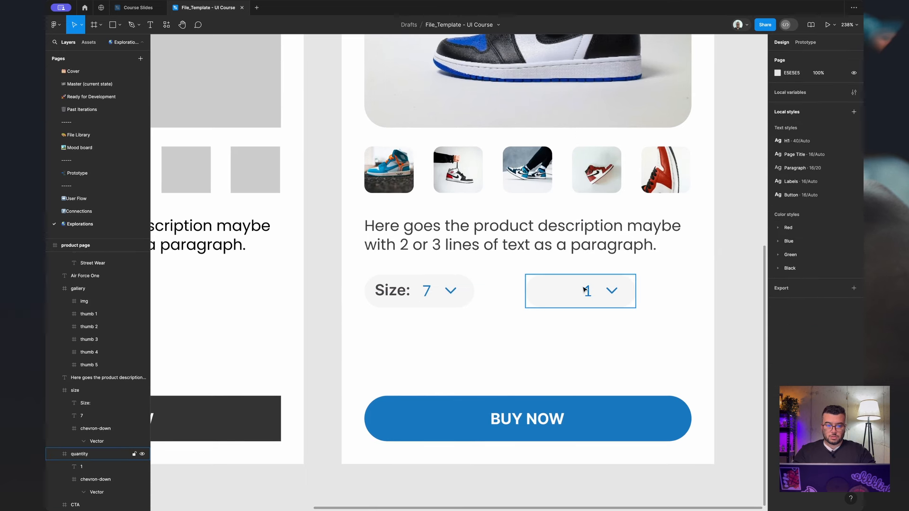
# Delete the chevron-down icon from the quantity pill and center the 1 horizontally in it.
pyautogui.keyDown('ctrl'); pyautogui.click(612, 294); pyautogui.keyUp('ctrl')
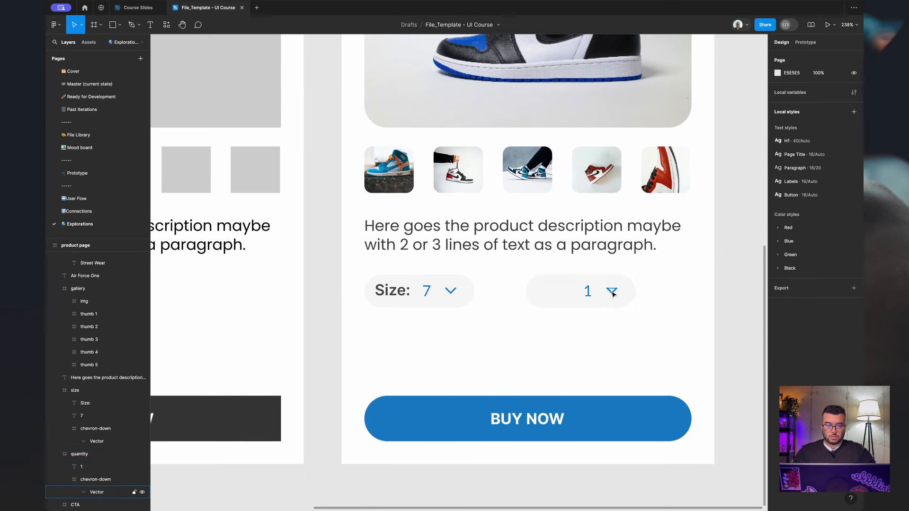
pyautogui.click(105, 481)
pyautogui.press('Delete')
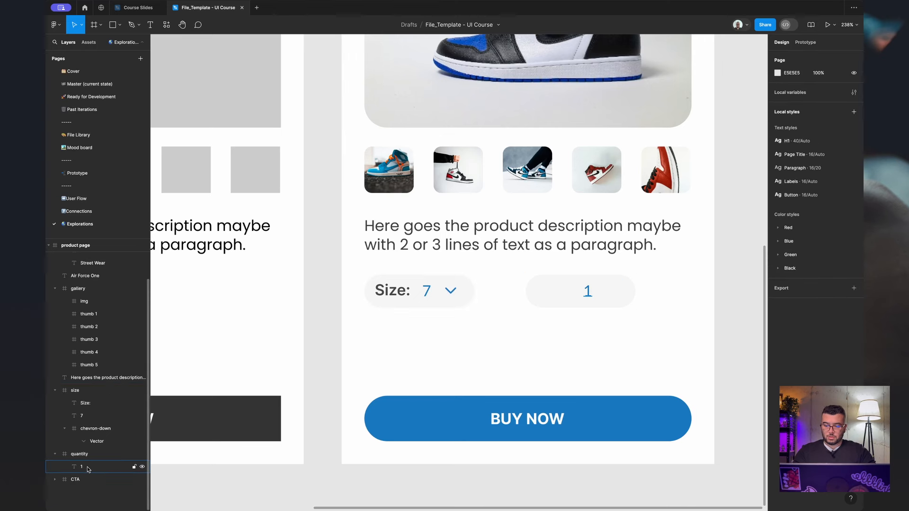
pyautogui.click(87, 468)
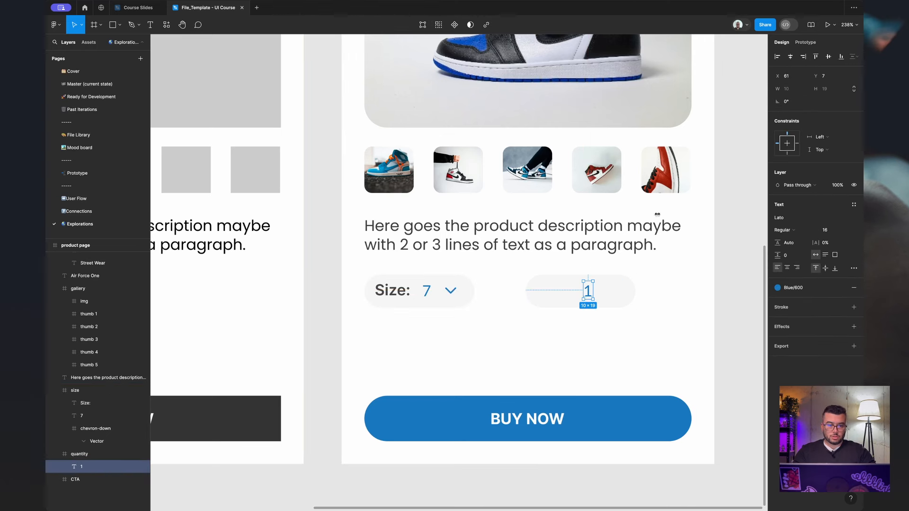
pyautogui.click(790, 58)
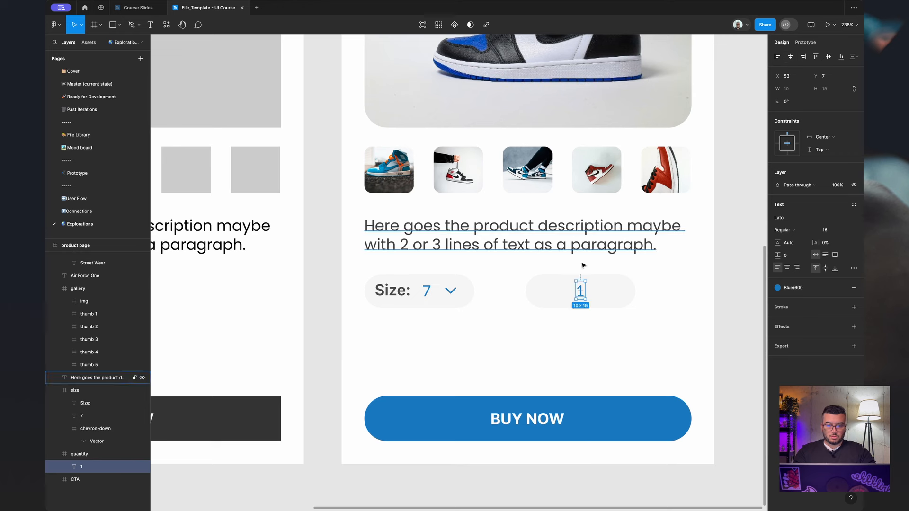
# Insert the plain plus icon from the Lucide Icons plugin into the quantity frame.
pyautogui.click(544, 301)
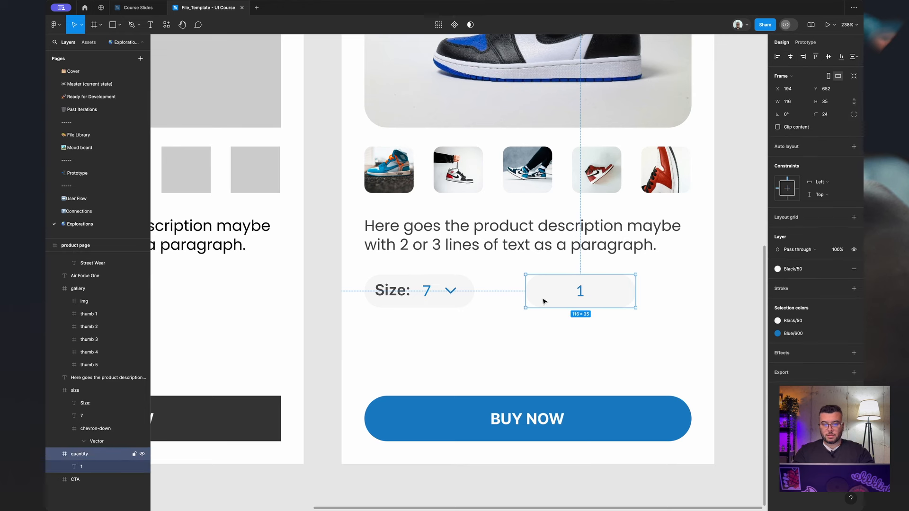
pyautogui.hotkey('ctrl', '/')
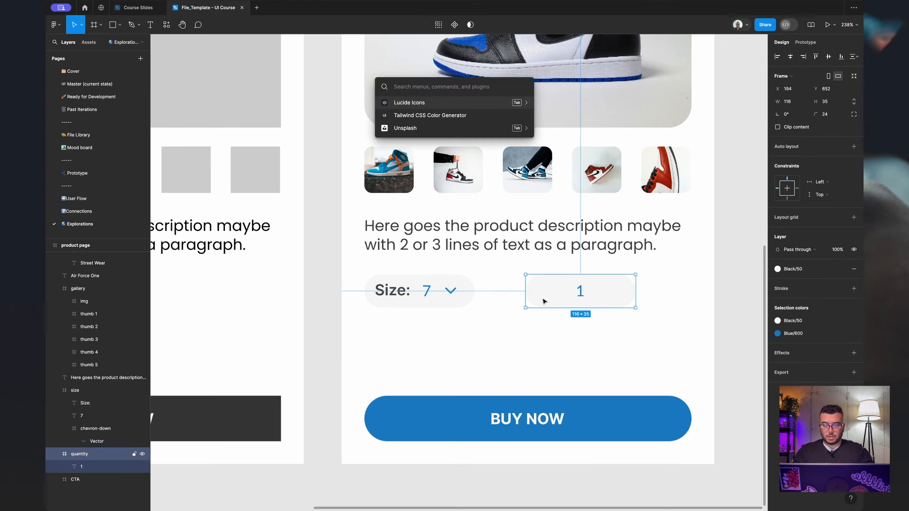
pyautogui.press('Return')
pyautogui.write('pl')
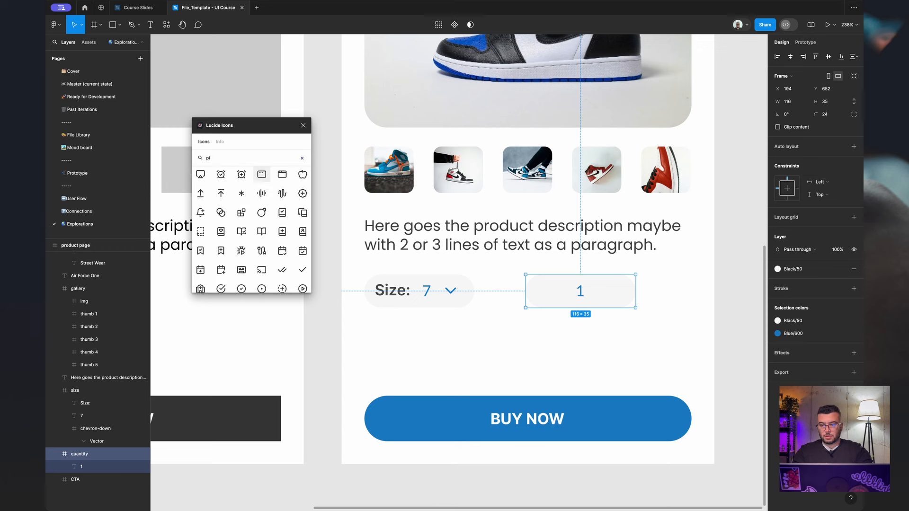
pyautogui.write('us')
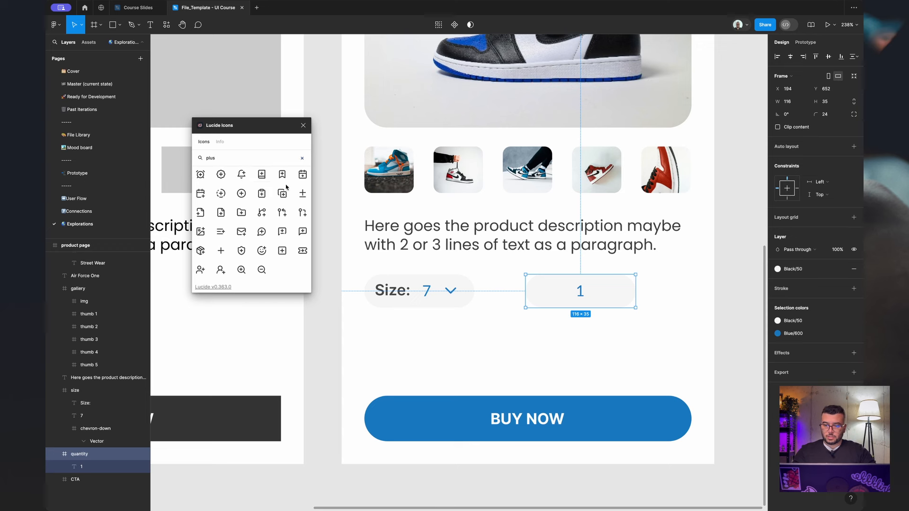
pyautogui.click(222, 251)
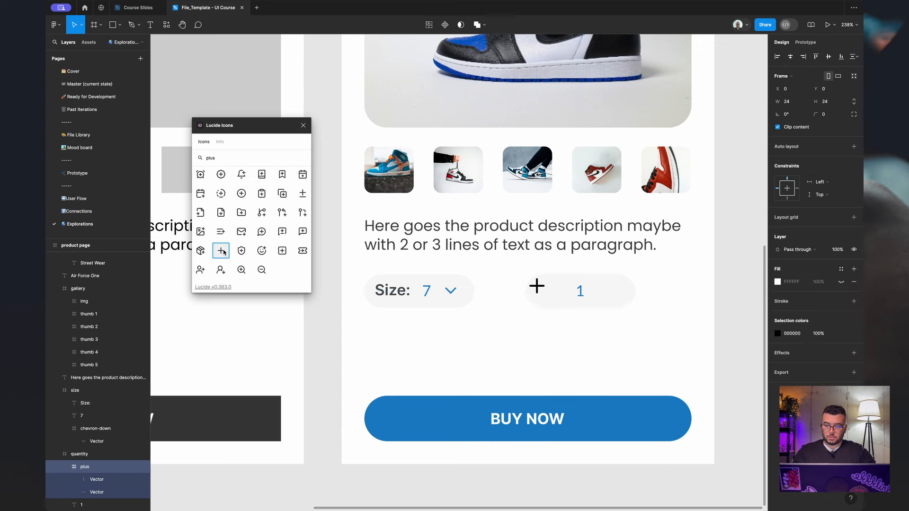
# Insert the plain minus icon from Lucide Icons and nest it in the quantity frame, above the plus layer.
pyautogui.doubleClick(244, 156)
pyautogui.write('minu')
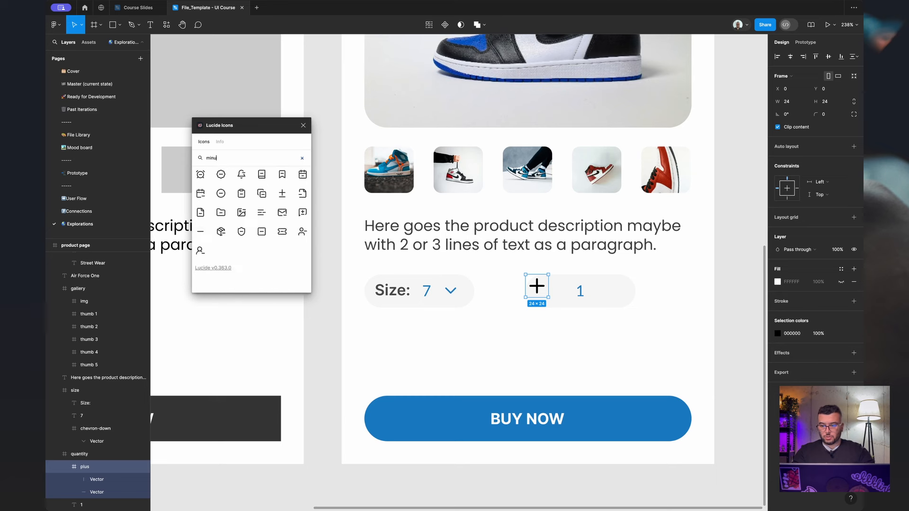
pyautogui.click(199, 232)
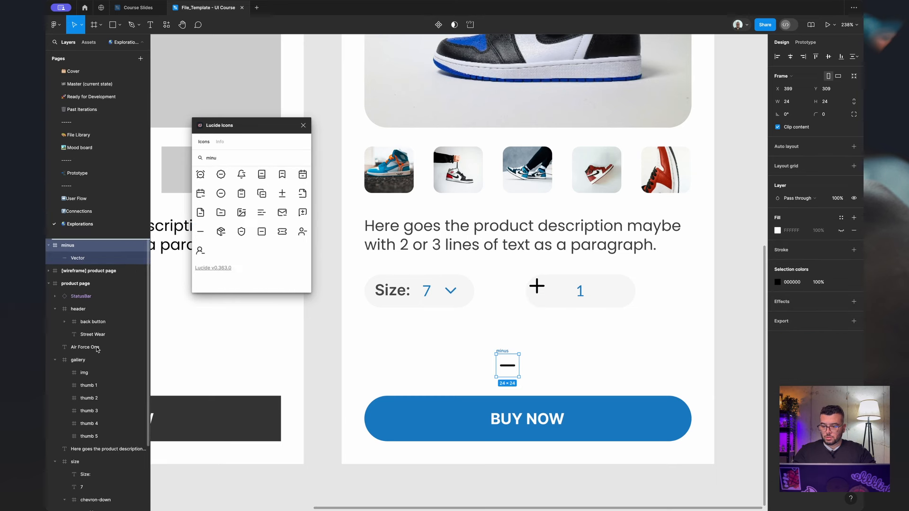
pyautogui.moveTo(96, 350); pyautogui.dragTo(105, 471)
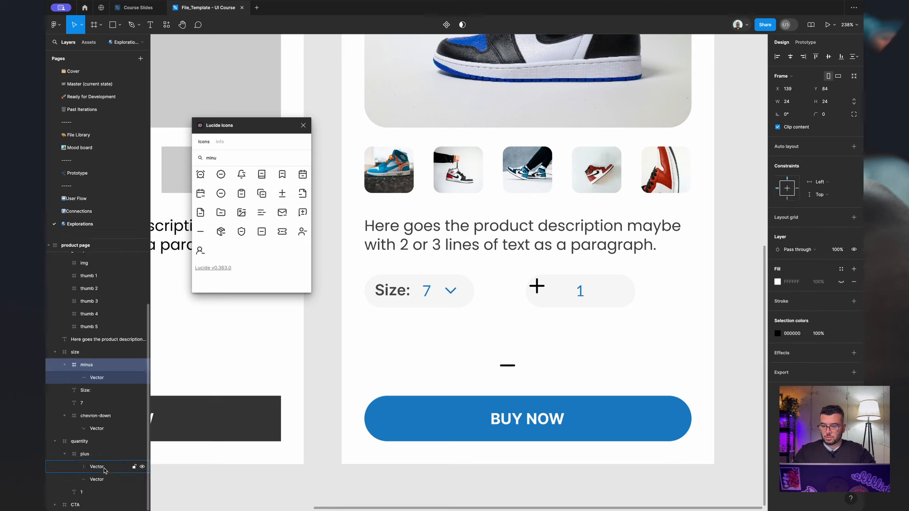
pyautogui.click(303, 125)
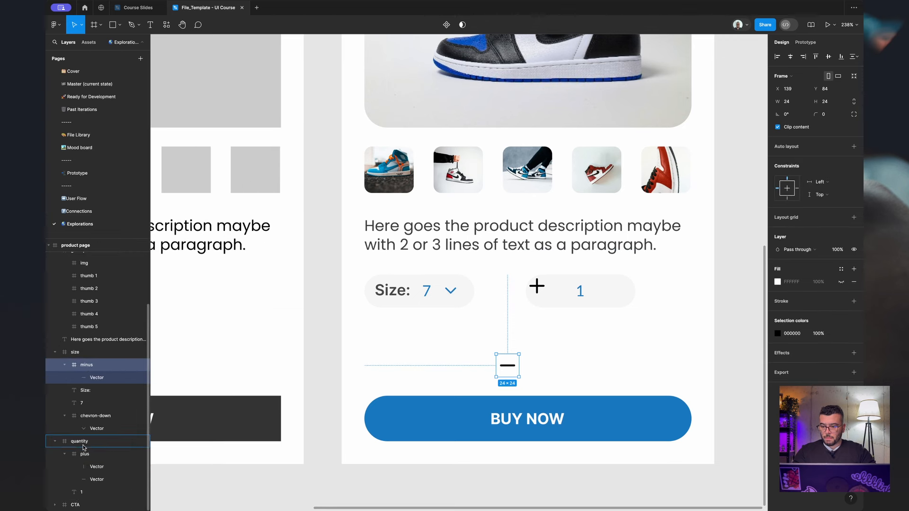
pyautogui.moveTo(84, 447); pyautogui.dragTo(86, 453)
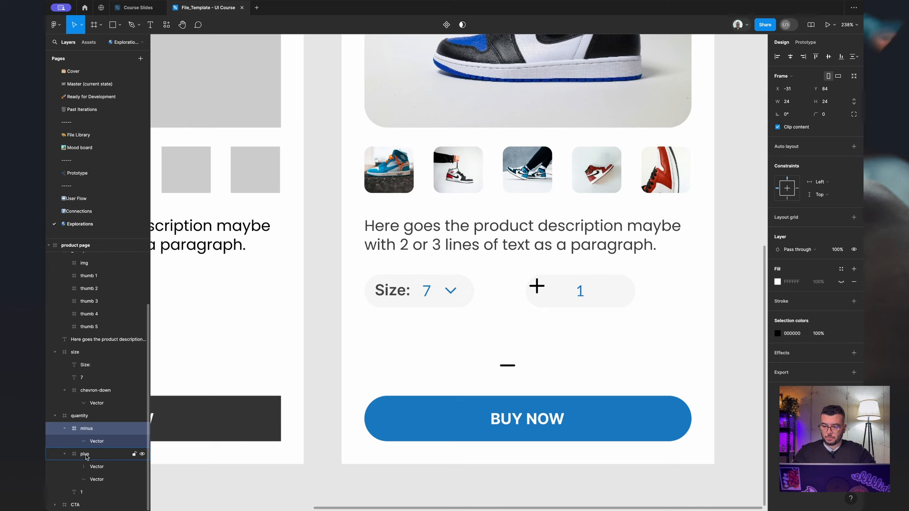
# Align the minus icon left and the plus icon right in the quantity pill, both vertically centered, with the plus layer below the 1.
pyautogui.click(828, 57)
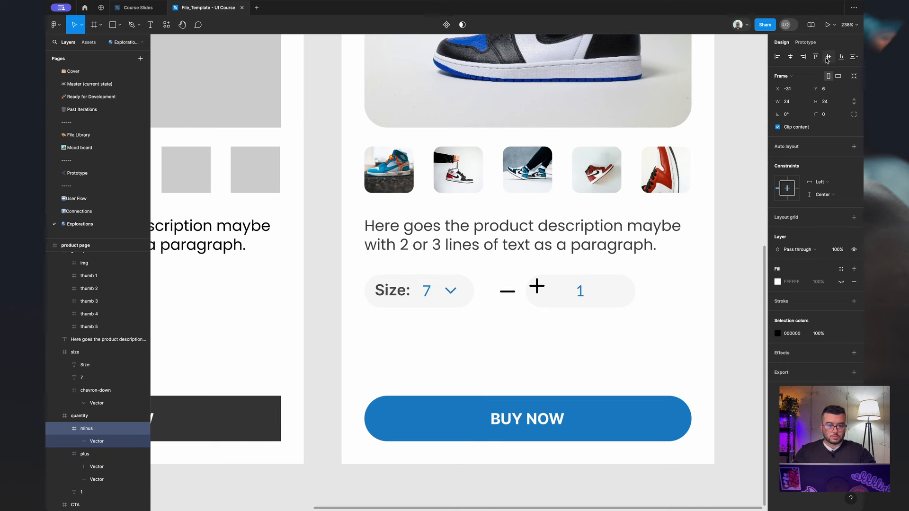
pyautogui.click(777, 56)
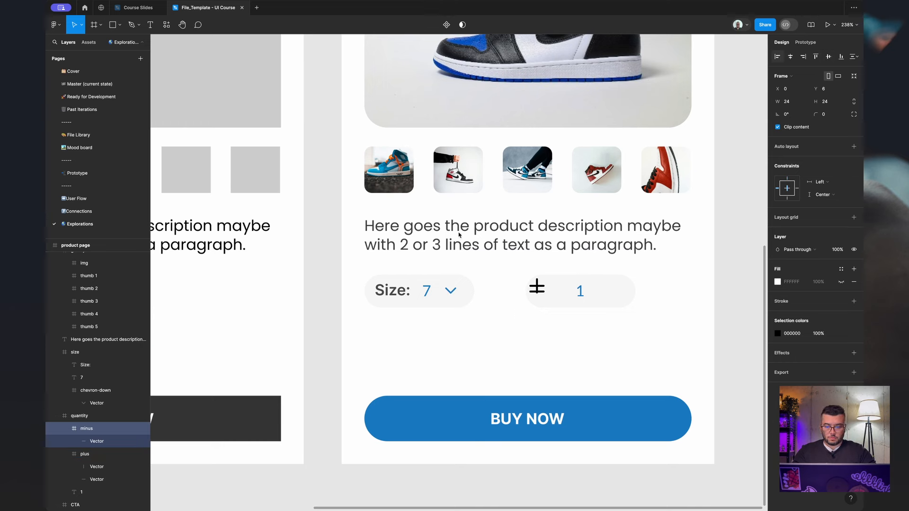
pyautogui.click(103, 456)
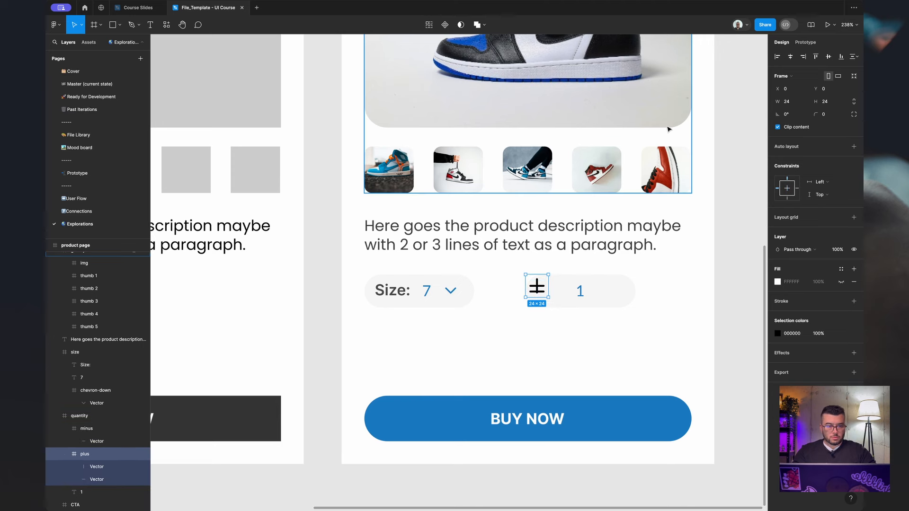
pyautogui.click(803, 56)
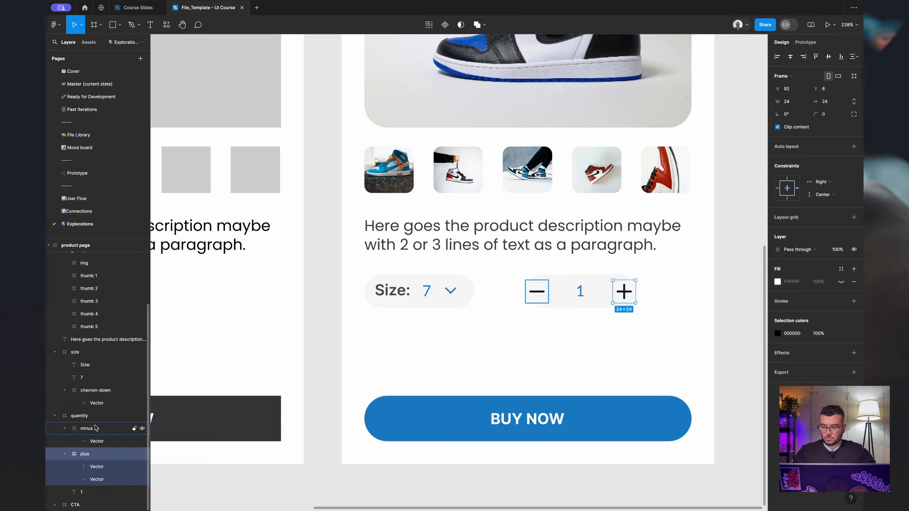
pyautogui.hotkey('ctrl', '[')
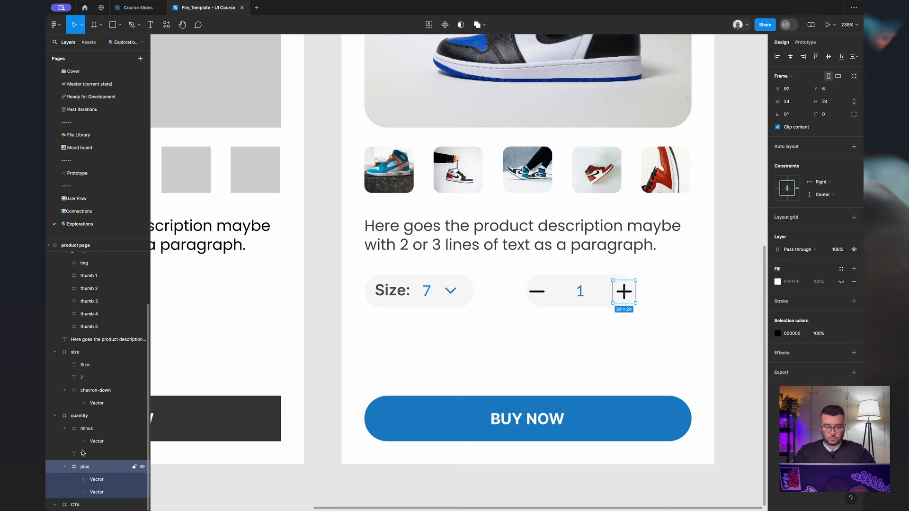
# Inset the minus and plus icons 10 px from the pill's edges and resize both to 20 × 20 px with proportions locked.
pyautogui.click(86, 431)
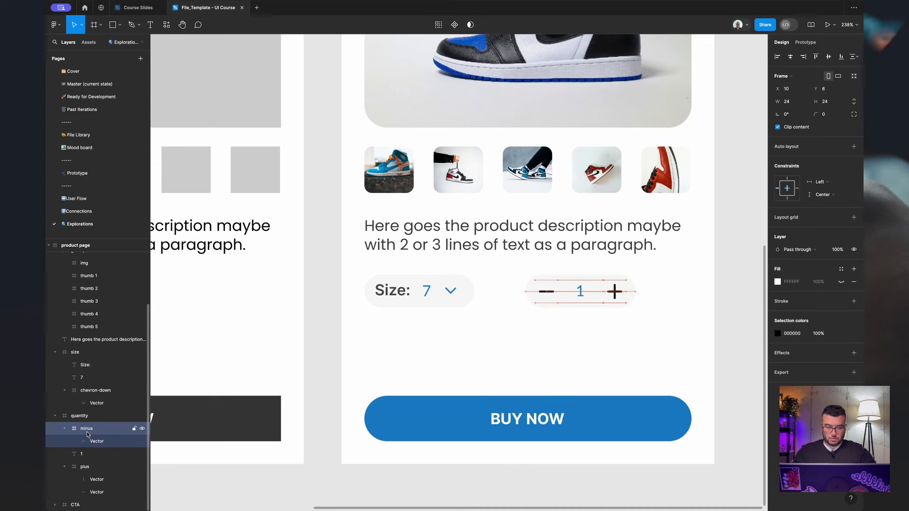
pyautogui.keyDown('shift'); pyautogui.click(84, 468); pyautogui.keyUp('shift')
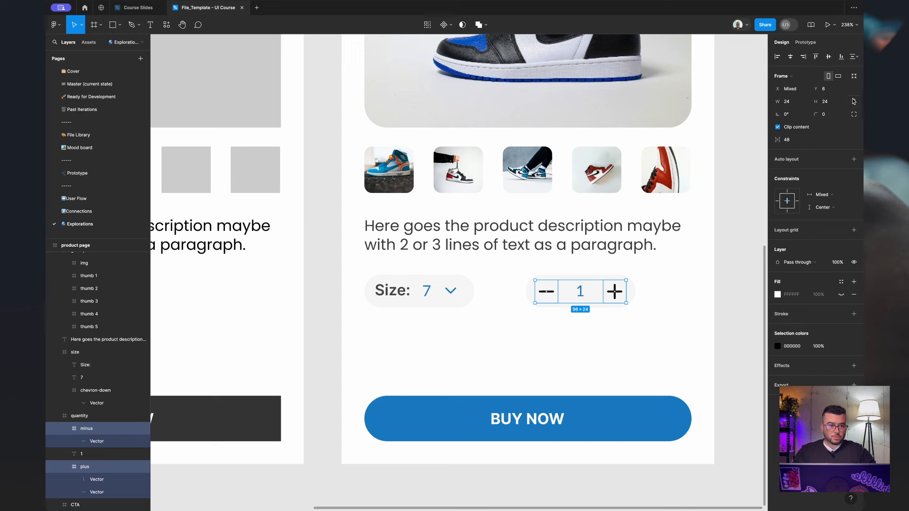
pyautogui.click(836, 102)
pyautogui.write('20')
pyautogui.press('Return')
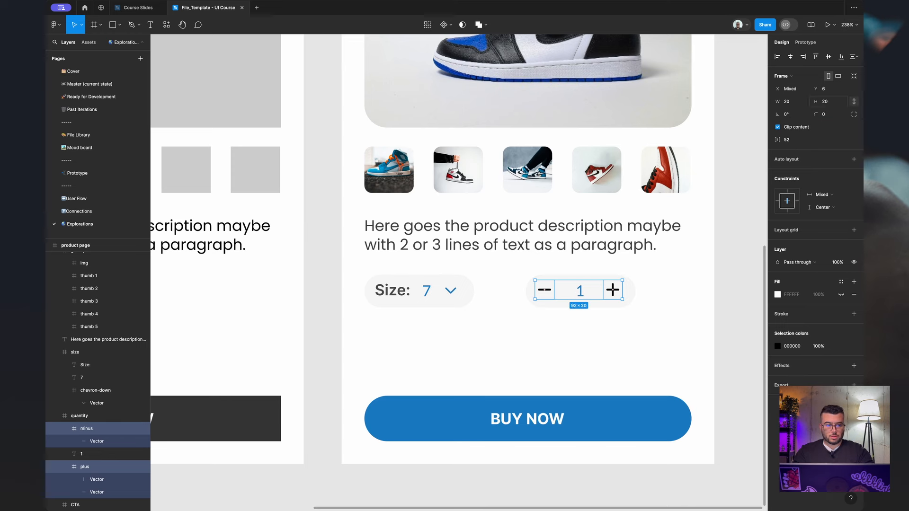
# Set the stroke weight of the minus and plus icon vectors in the quantity pill to 1.5.
pyautogui.click(97, 441)
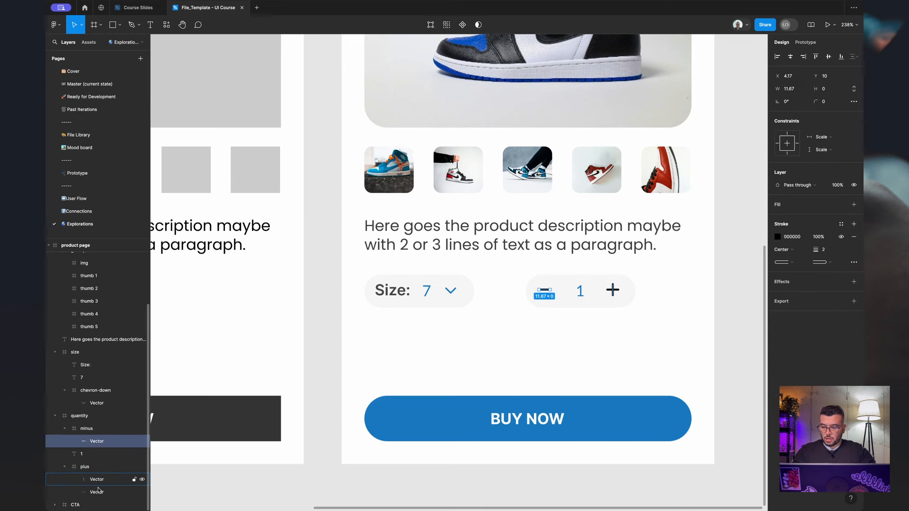
pyautogui.keyDown('shift'); pyautogui.click(97, 479); pyautogui.keyUp('shift')
pyautogui.keyDown('shift'); pyautogui.click(97, 492); pyautogui.keyUp('shift')
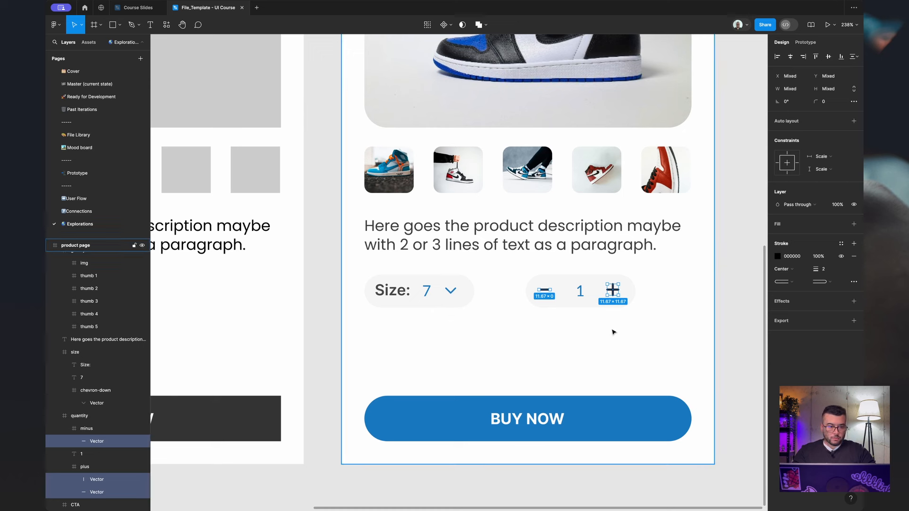
pyautogui.click(825, 269)
pyautogui.write('1.5')
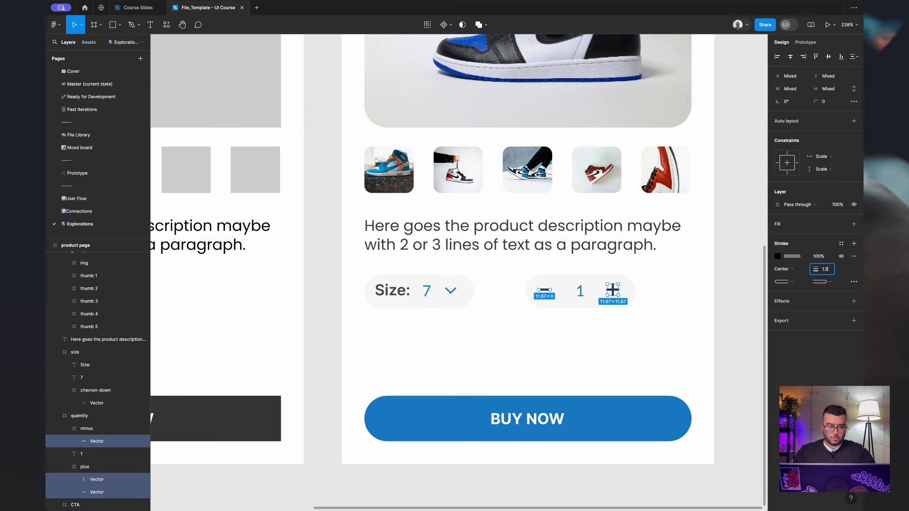
pyautogui.press('Return')
# Apply the Blue/600 color style to the strokes of the minus and plus icon vectors.
pyautogui.click(841, 244)
pyautogui.scroll(-5, 718, 374)
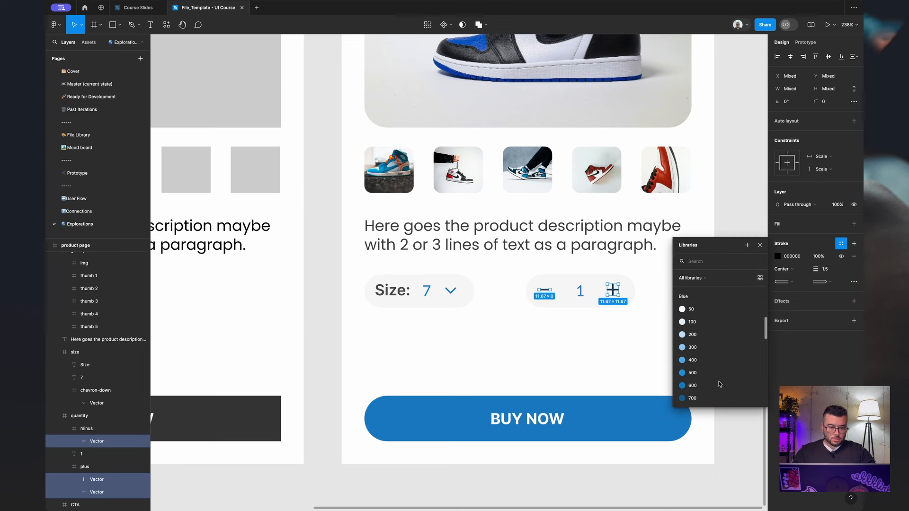
pyautogui.click(718, 378)
pyautogui.click(726, 347)
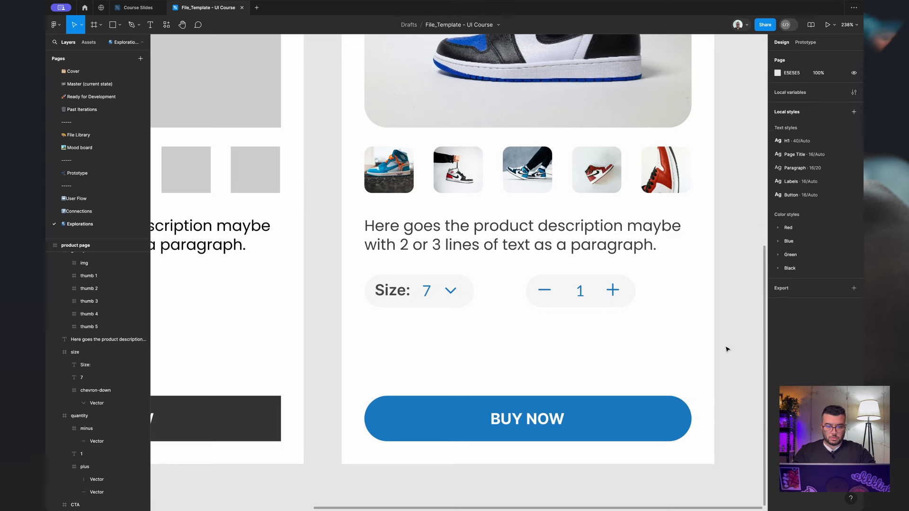
pyautogui.doubleClick(549, 291)
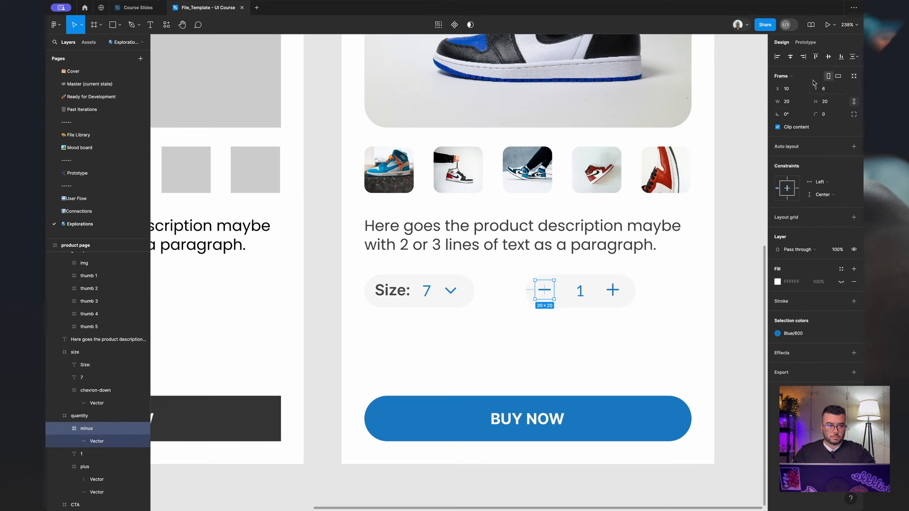
pyautogui.click(613, 290)
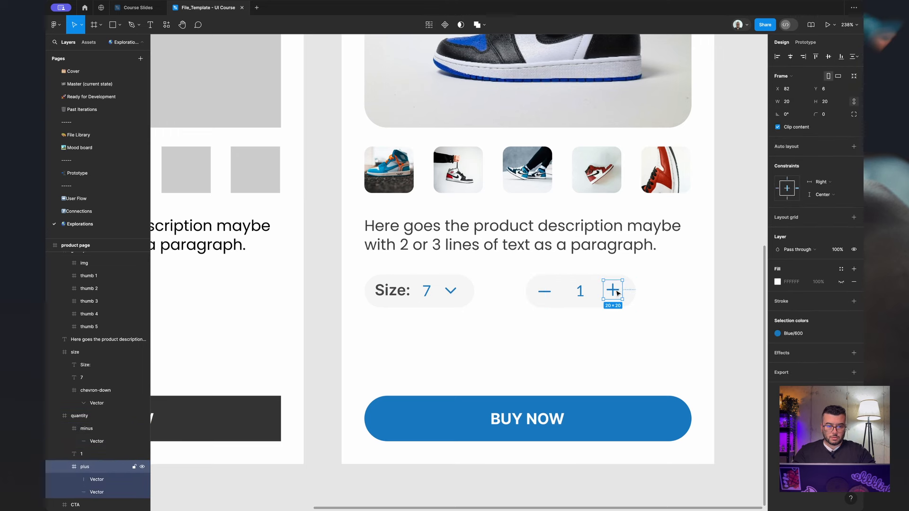
pyautogui.click(736, 241)
# Move the quantity pill to X 156, leaving a 16 px gap beside the size pill, and collapse the expanded layers.
pyautogui.scroll(-5, 603, 326)
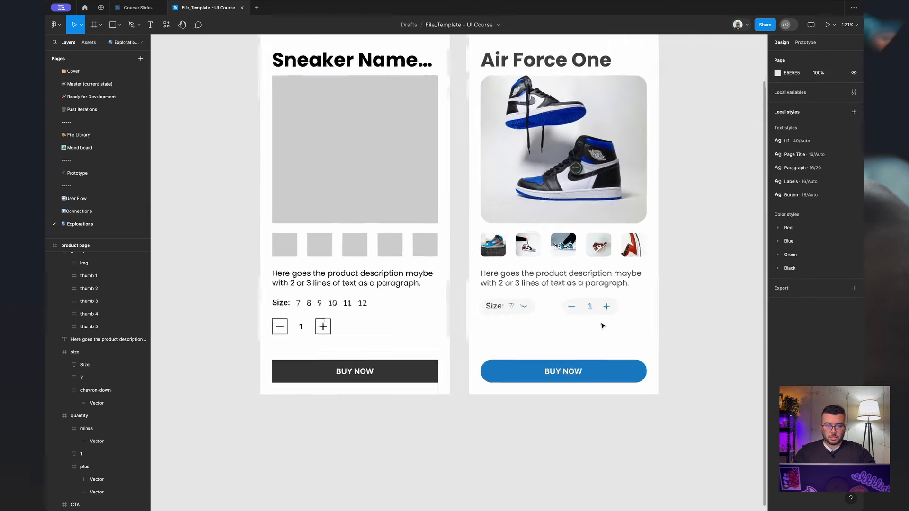
pyautogui.click(591, 310)
pyautogui.hotkey('shift', 'Left')
pyautogui.hotkey('shift', 'Left')
pyautogui.hotkey('shift', 'Left')
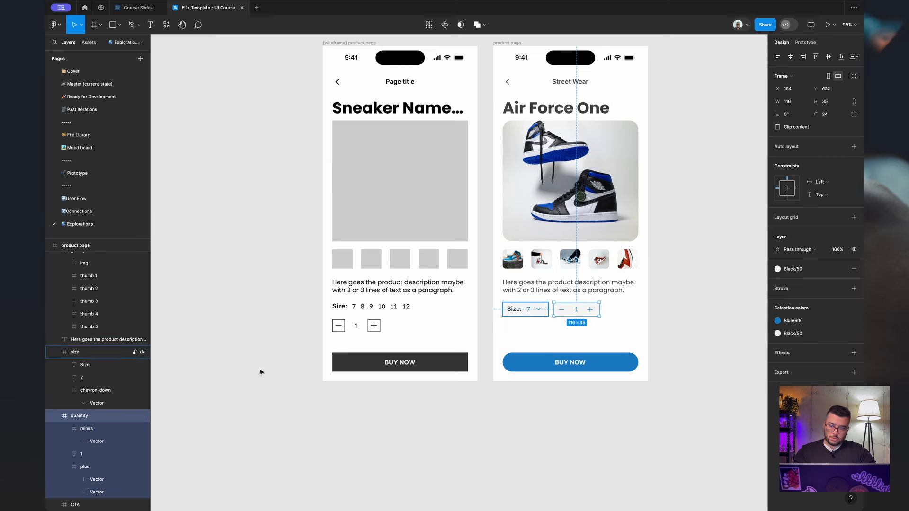
pyautogui.click(54, 353)
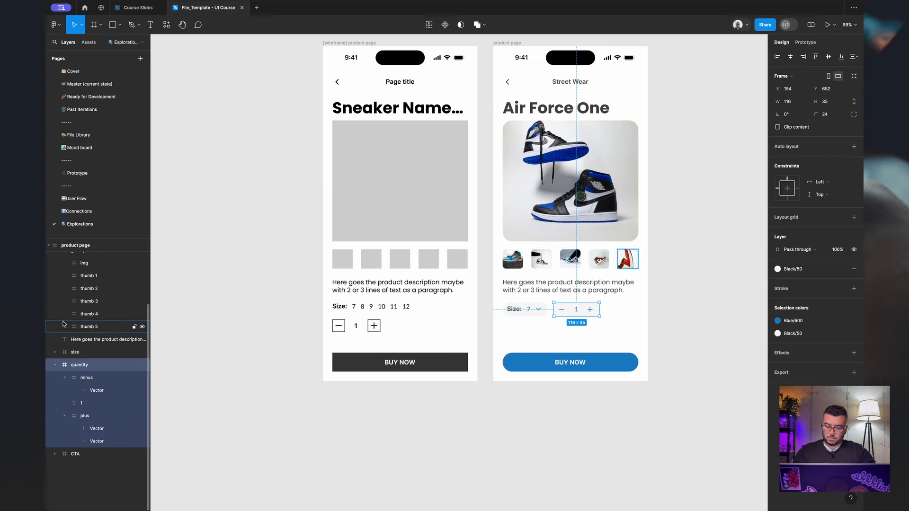
pyautogui.click(55, 365)
pyautogui.scroll(3, 81, 286)
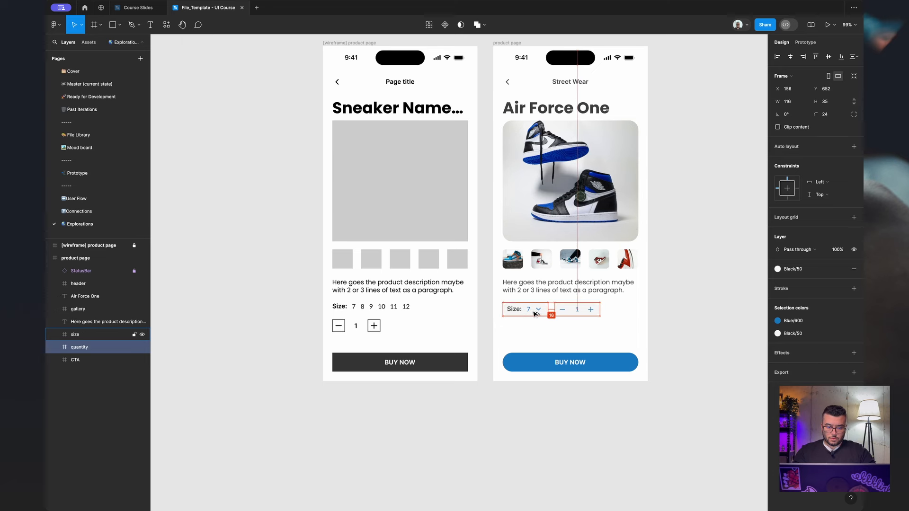
pyautogui.press('Right')
pyautogui.press('Right')
pyautogui.click(585, 329)
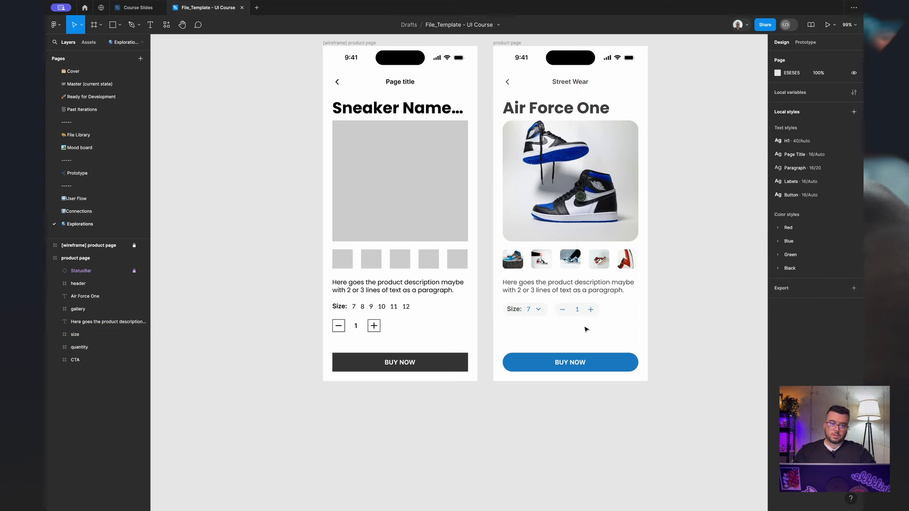
# Move the quantity pill to X 253 so it sits 24 px from the page's right edge, flush with the BUY NOW button.
pyautogui.click(584, 316)
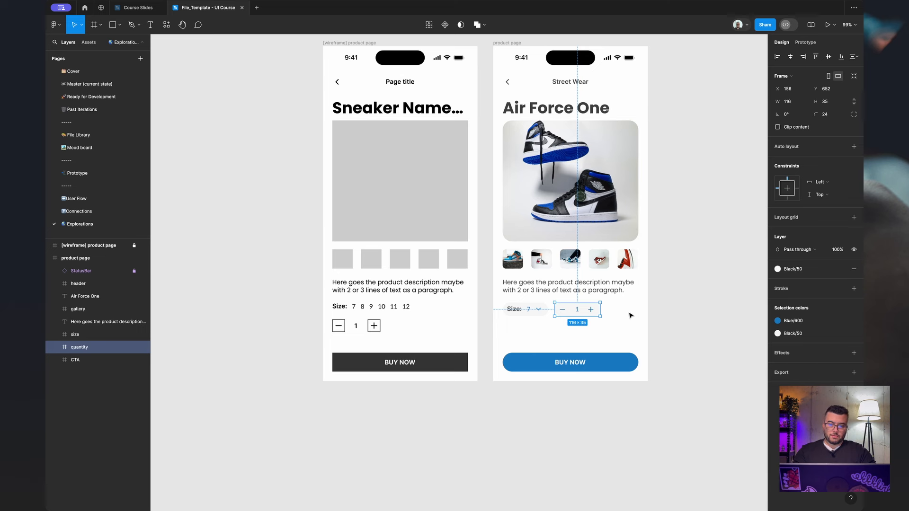
pyautogui.hotkey('shift', 'Right')
pyautogui.hotkey('shift', 'Right')
pyautogui.hotkey('shift', 'Right')
pyautogui.hotkey('shift', 'Right')
pyautogui.hotkey('shift', 'Right')
pyautogui.hotkey('shift', 'Right')
pyautogui.hotkey('shift', 'Right')
pyautogui.hotkey('shift', 'Right')
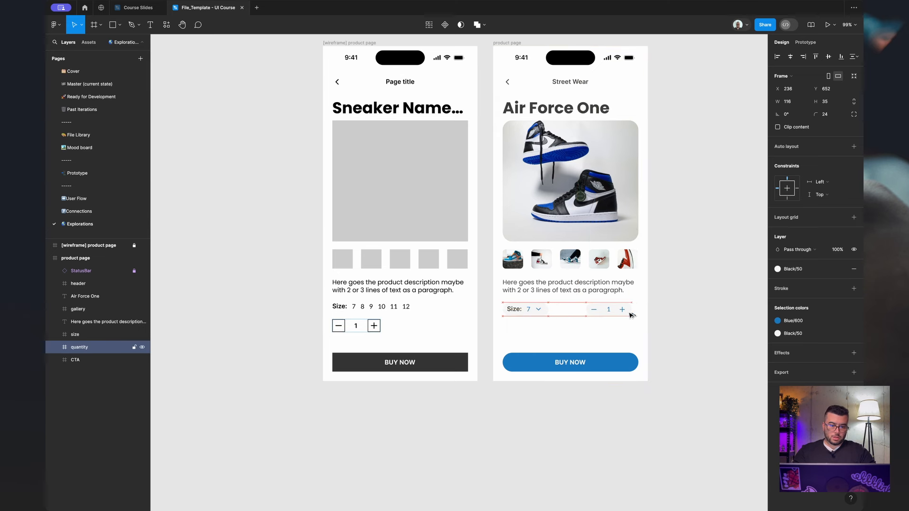
pyautogui.hotkey('alt', 'Right')
pyautogui.hotkey('alt', 'Right')
pyautogui.hotkey('alt', 'Right')
pyautogui.hotkey('alt', 'Right')
pyautogui.hotkey('alt', 'Right')
pyautogui.hotkey('alt', 'Right')
pyautogui.hotkey('alt', 'Right')
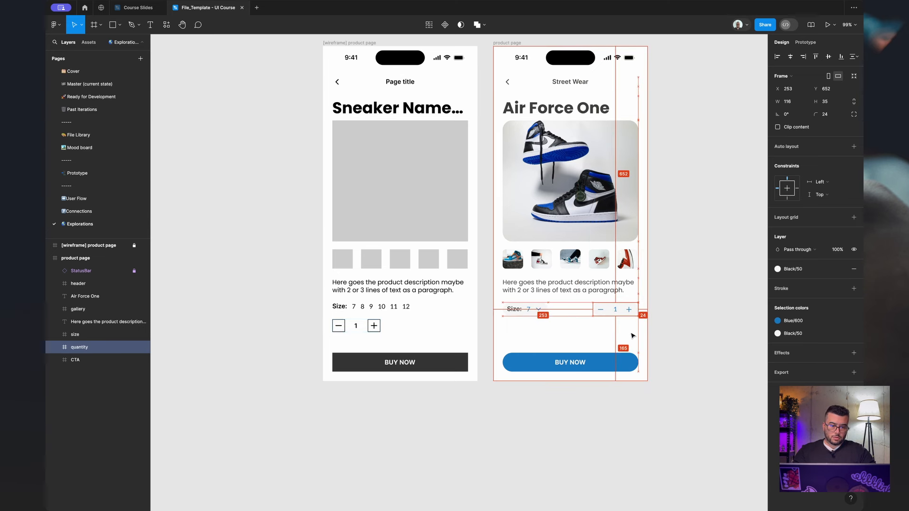
pyautogui.click(720, 277)
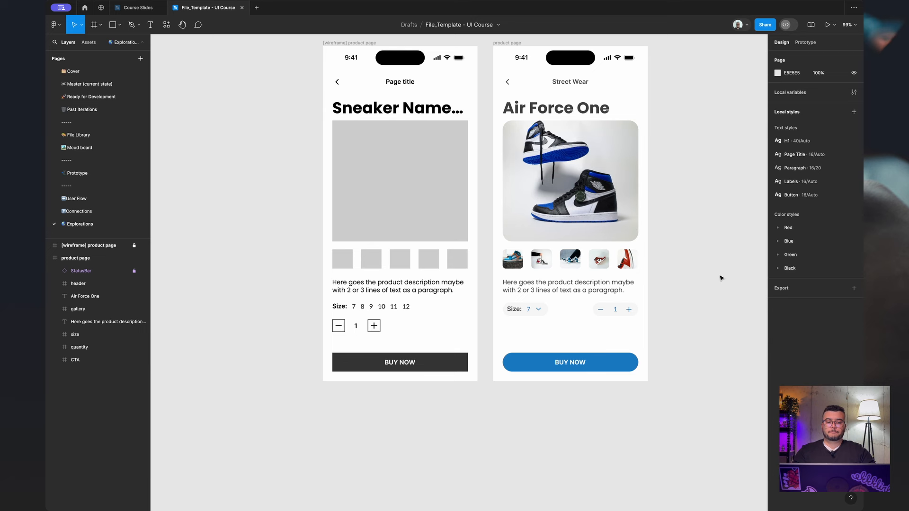
# Move the size and quantity pills together down to Y 712, closer to the BUY NOW button.
pyautogui.click(540, 314)
pyautogui.keyDown('shift'); pyautogui.click(610, 303); pyautogui.keyUp('shift')
pyautogui.moveTo(610, 303); pyautogui.dragTo(611, 310)
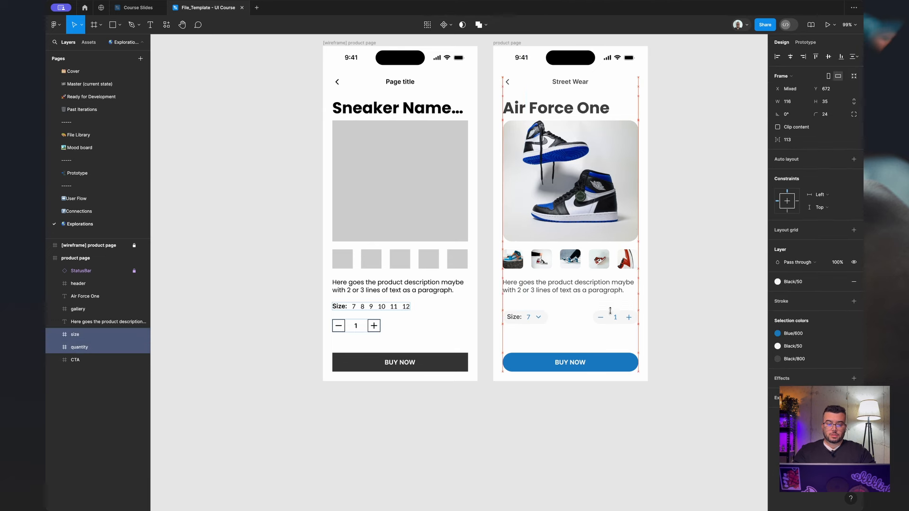
pyautogui.hotkey('shift', 'Down')
pyautogui.hotkey('shift', 'Down')
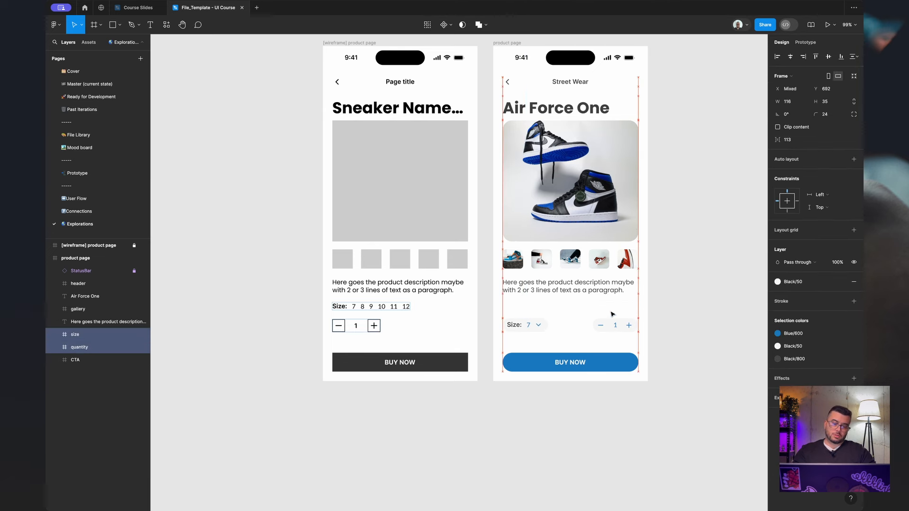
pyautogui.hotkey('shift', 'Down')
pyautogui.hotkey('shift', 'Down')
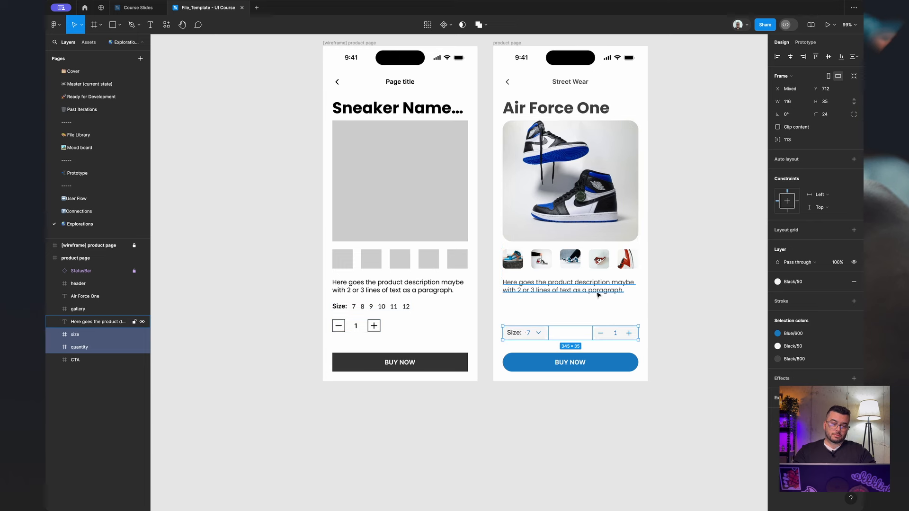
# Move the product description text down 30 px to Y 630.
pyautogui.click(598, 295)
pyautogui.hotkey('shift', 'Down')
pyautogui.hotkey('shift', 'Down')
pyautogui.hotkey('shift', 'Down')
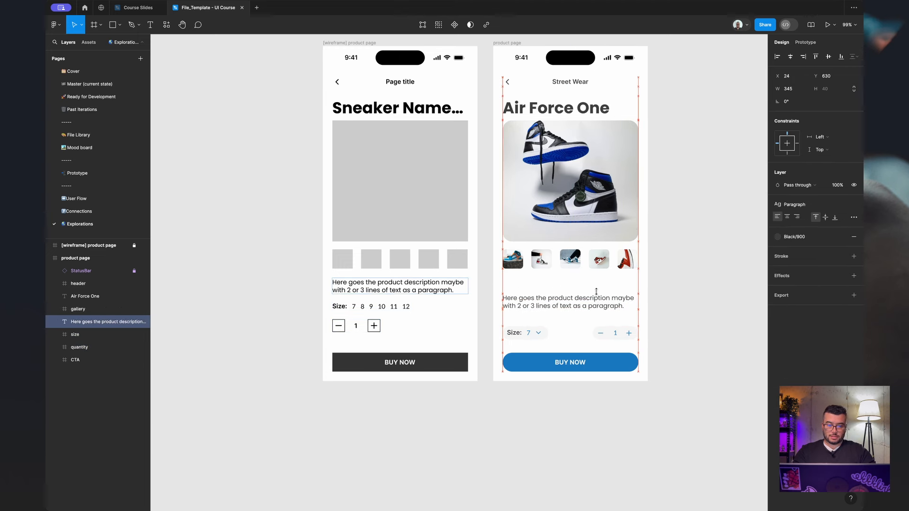
# Position the size and quantity pills at Y 713, 32 px above BUY NOW, and the description at Y 641, 32 px above the pills.
pyautogui.click(615, 333)
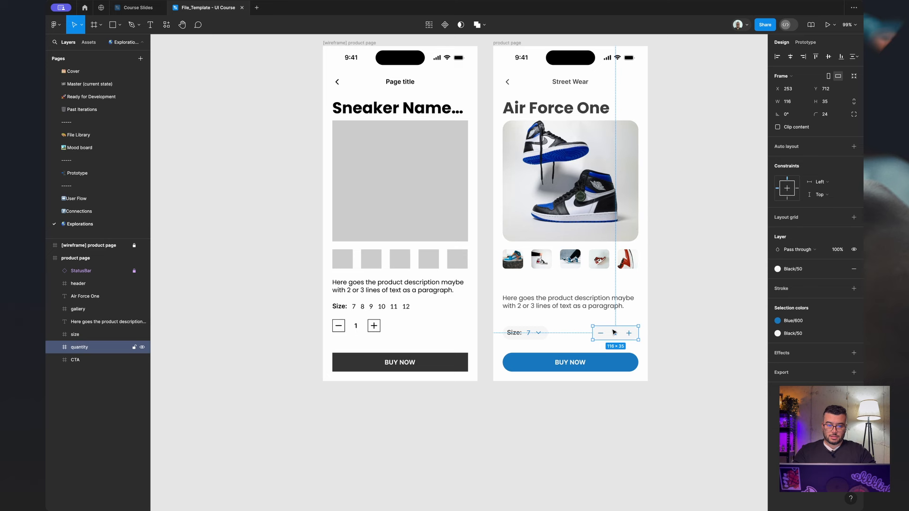
pyautogui.keyDown('shift'); pyautogui.click(526, 338); pyautogui.keyUp('shift')
pyautogui.keyDown('shift'); pyautogui.click(521, 370); pyautogui.keyUp('shift')
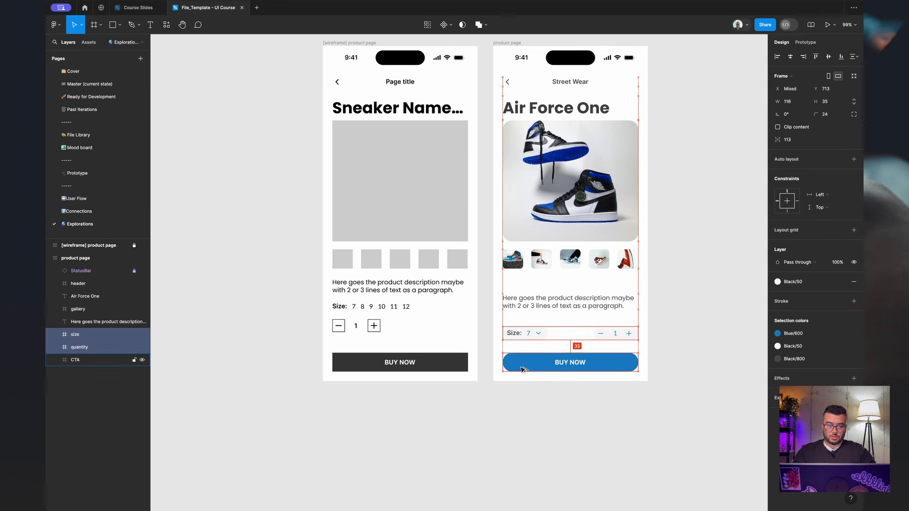
pyautogui.click(516, 305)
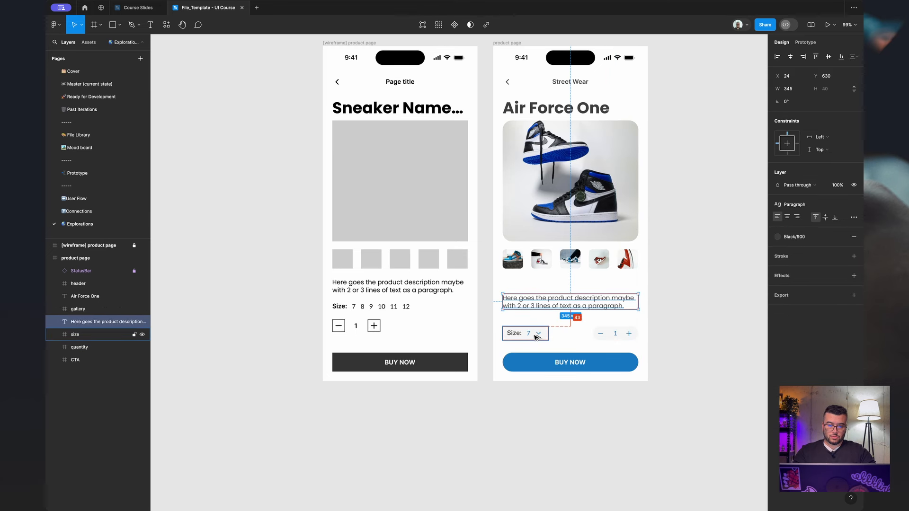
pyautogui.hotkey('shift', 'Down')
pyautogui.press('Down')
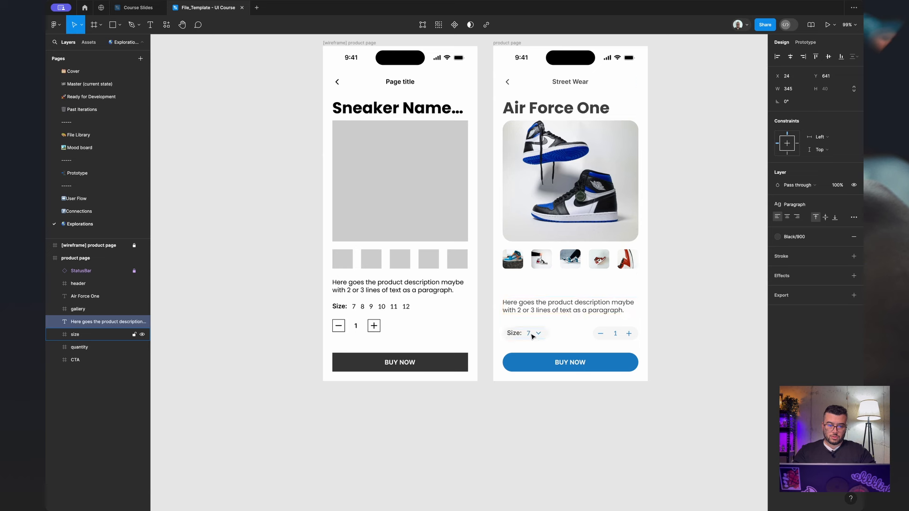
# Duplicate the product description and move the copy up to Y 591, between the thumbnails and the original text.
pyautogui.hotkey('ctrl', 'd')
pyautogui.hotkey('shift', 'Up')
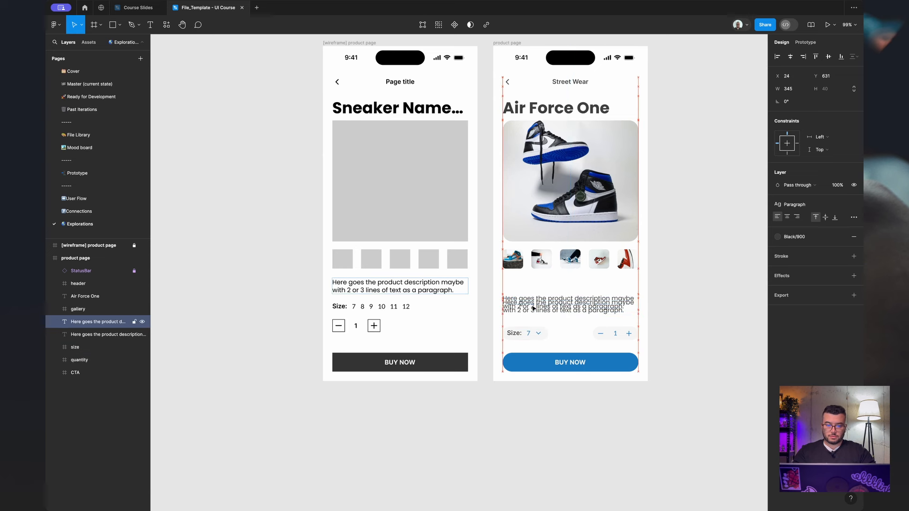
pyautogui.hotkey('shift', 'Up')
pyautogui.hotkey('shift', 'Up')
pyautogui.hotkey('shift', 'Up')
pyautogui.hotkey('shift', 'Up')
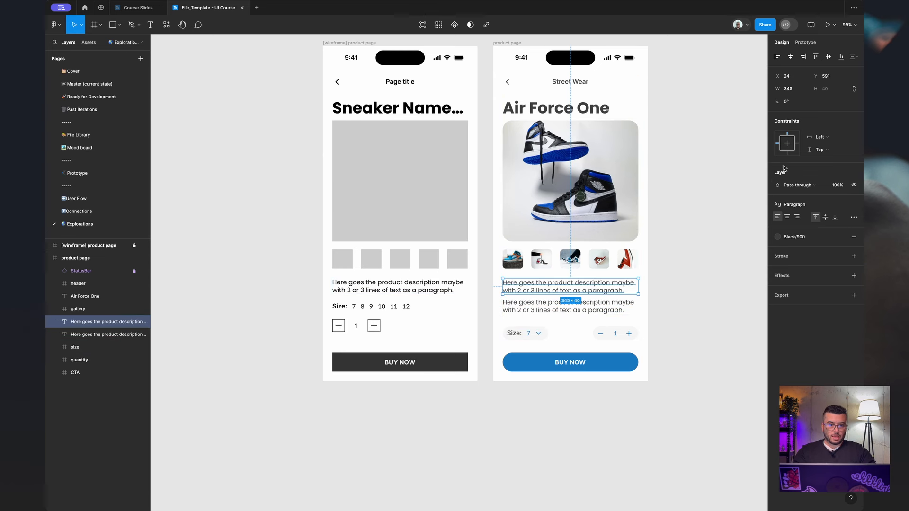
# Apply the H1 text style to the duplicated description and replace its text with "$105".
pyautogui.click(853, 205)
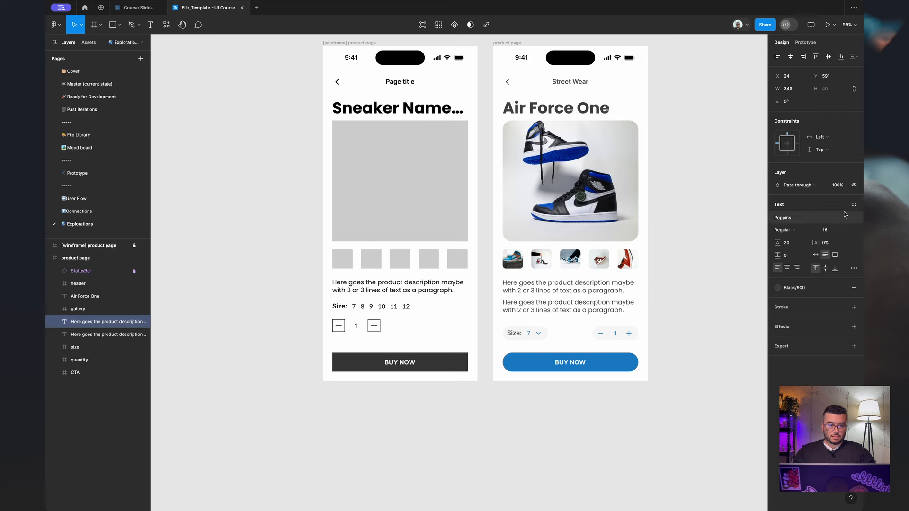
pyautogui.click(853, 206)
pyautogui.click(803, 252)
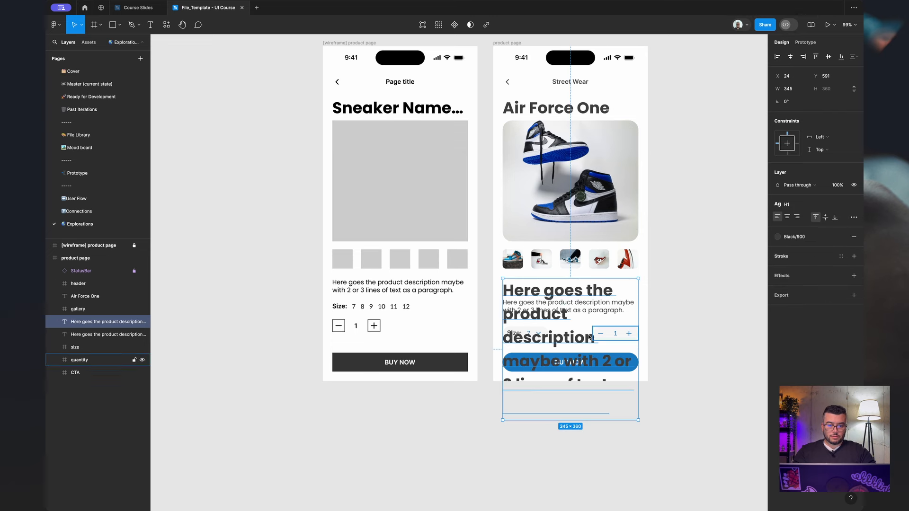
pyautogui.doubleClick(558, 292)
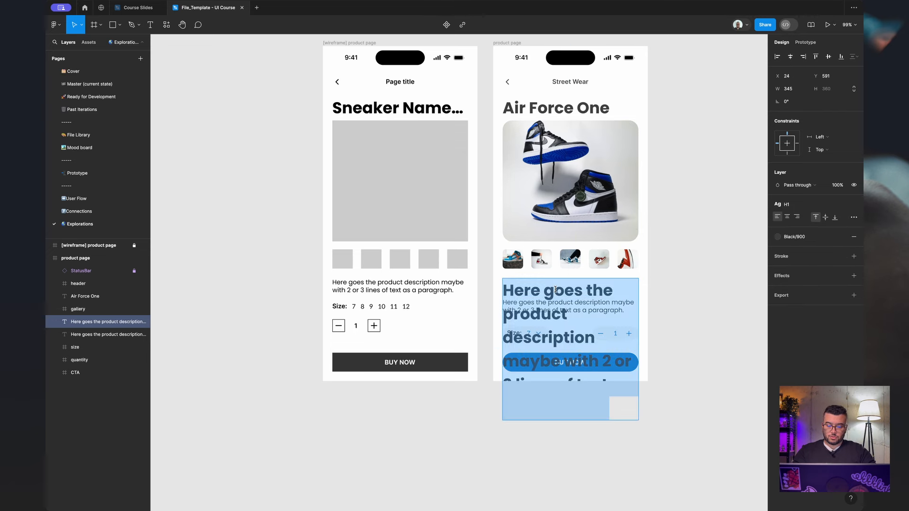
pyautogui.write('$105')
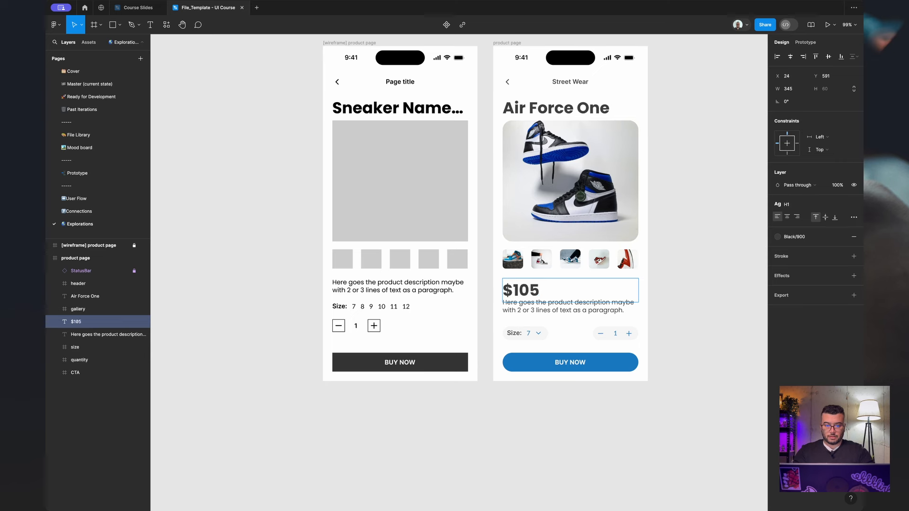
pyautogui.press('Escape')
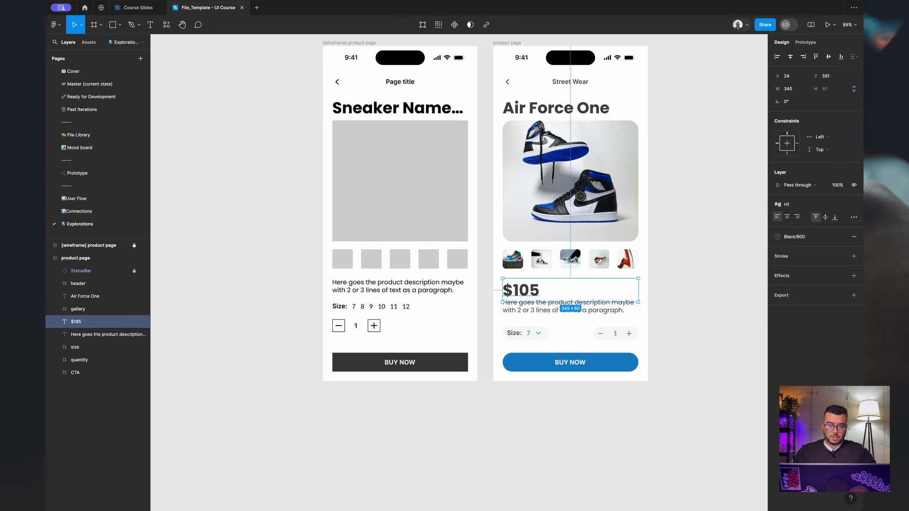
pyautogui.click(682, 229)
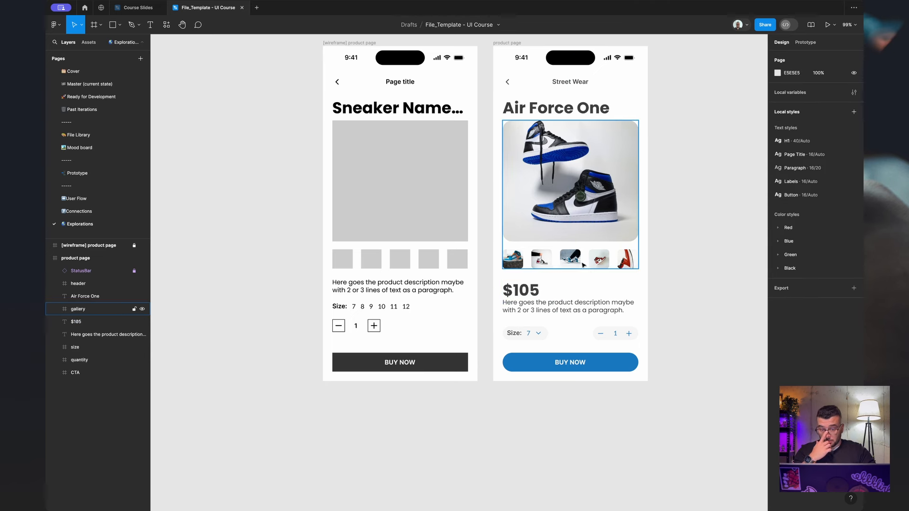
# Detach the $105 price text from the H1 style and set its font size to 32.
pyautogui.click(573, 295)
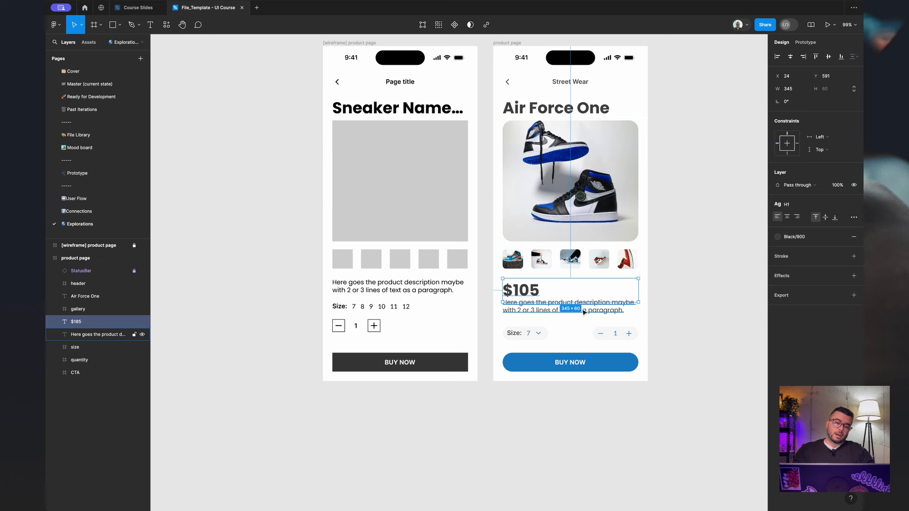
pyautogui.click(680, 153)
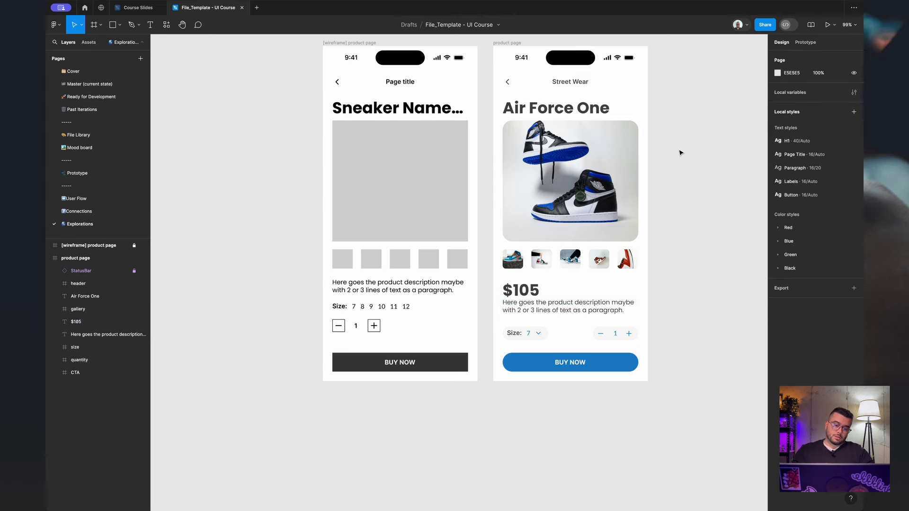
pyautogui.click(529, 292)
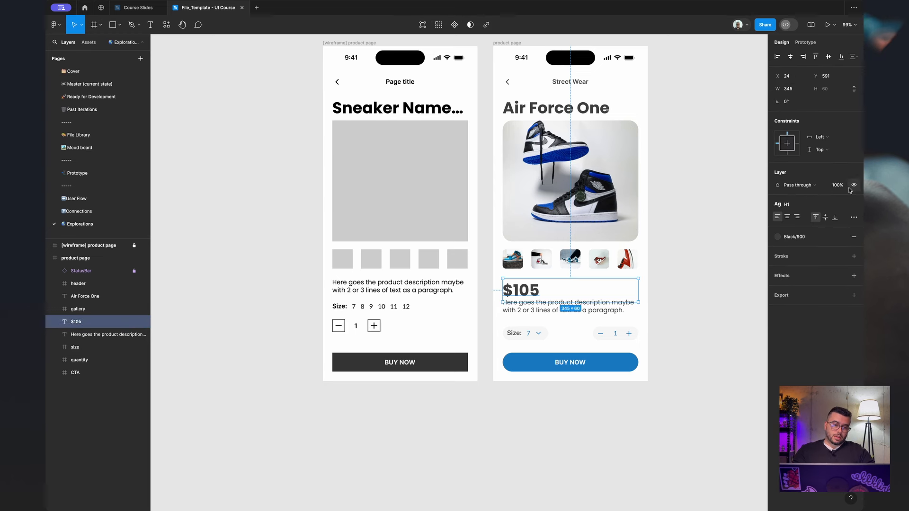
pyautogui.click(853, 205)
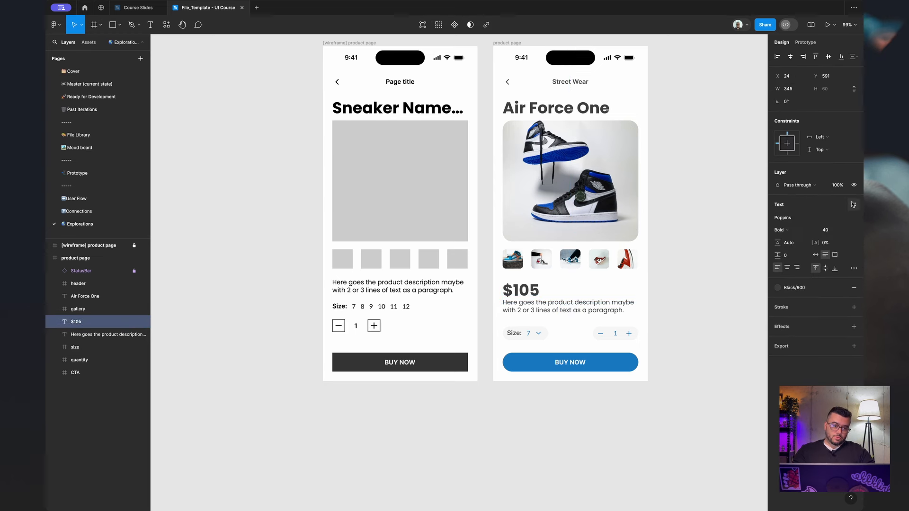
pyautogui.click(833, 232)
pyautogui.write('32')
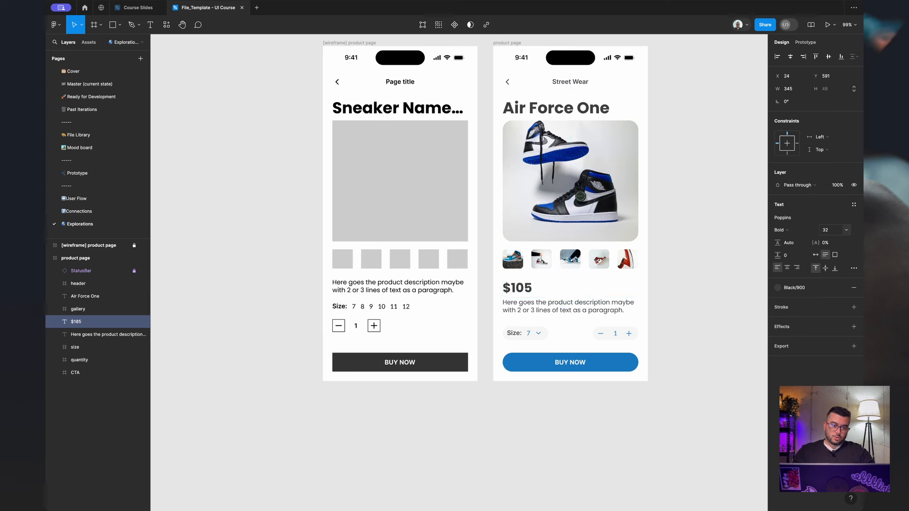
pyautogui.press('Return')
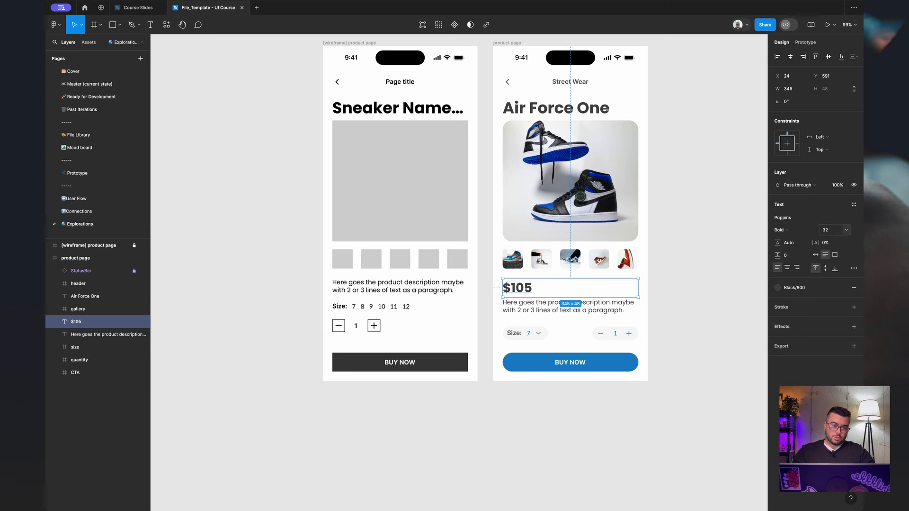
# Create a new text style named "H2" from the price text.
pyautogui.click(855, 205)
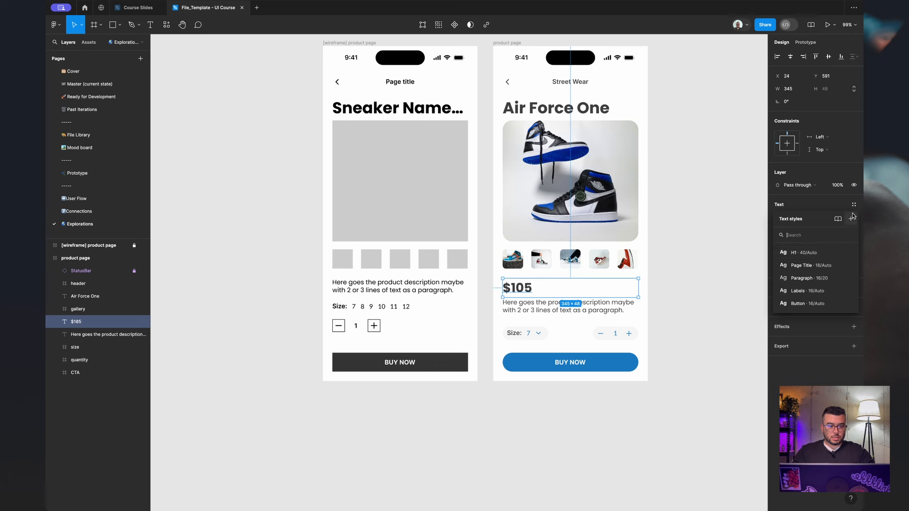
pyautogui.click(851, 218)
pyautogui.write('H2')
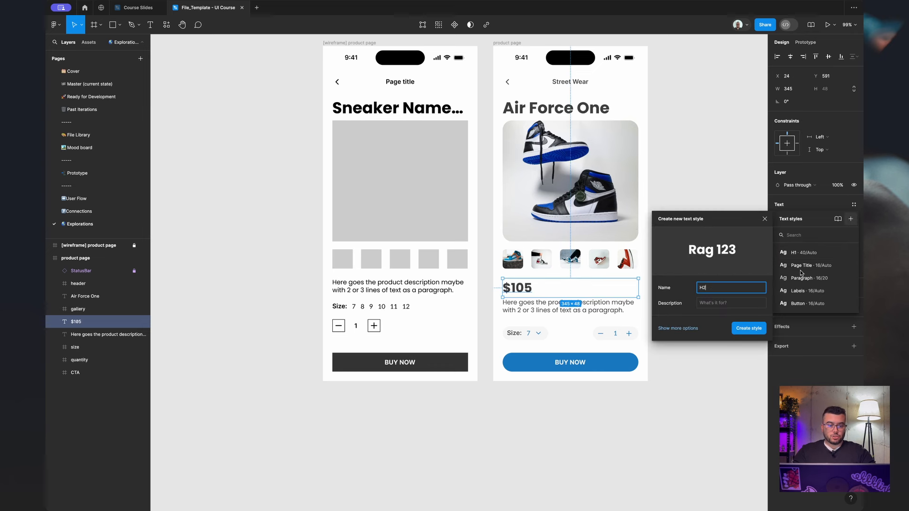
pyautogui.click(756, 330)
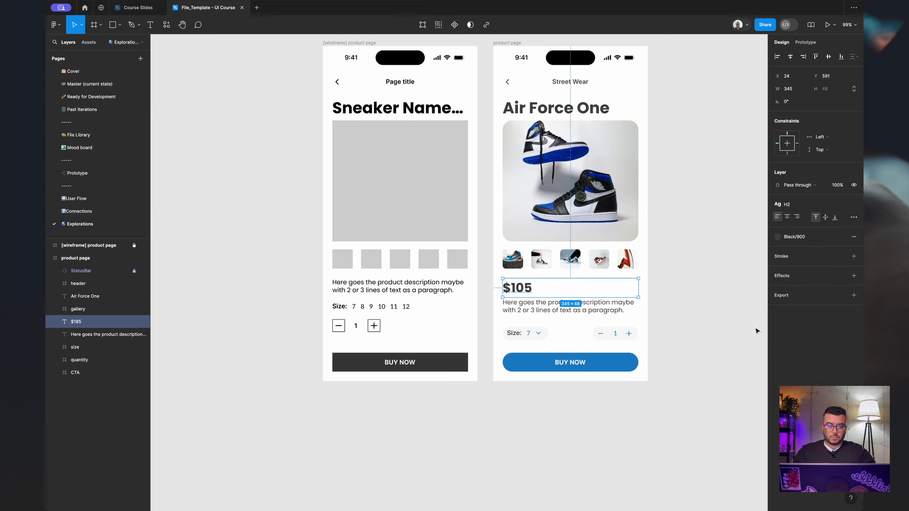
# Lighten the product description text by changing its fill to the Black/600 color style.
pyautogui.click(695, 302)
pyautogui.click(606, 307)
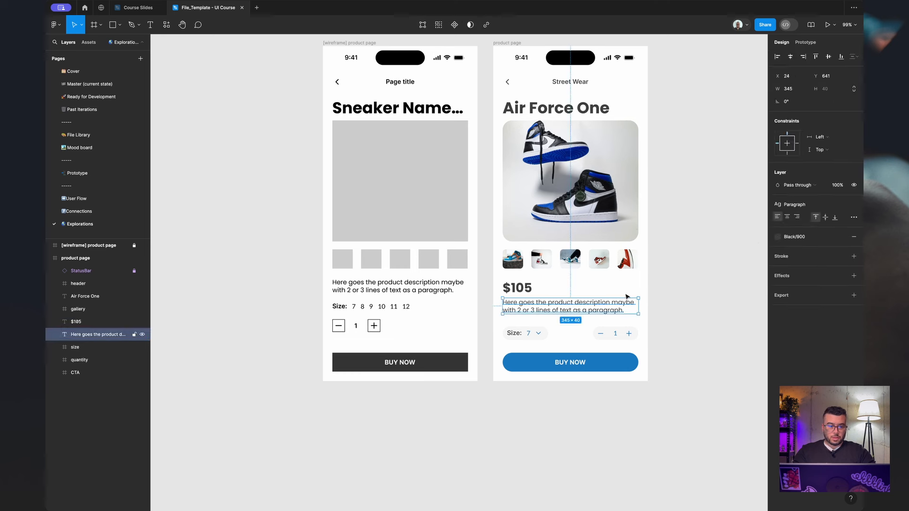
pyautogui.click(808, 236)
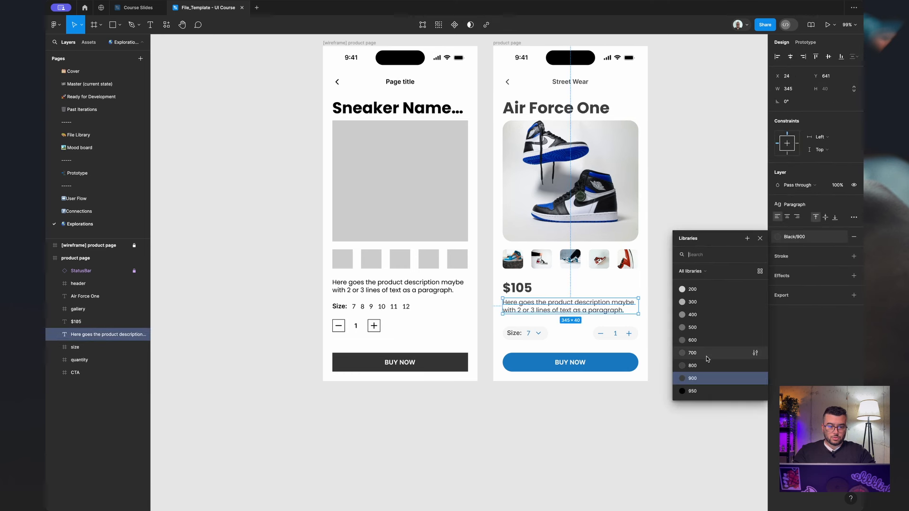
pyautogui.click(707, 355)
pyautogui.click(789, 235)
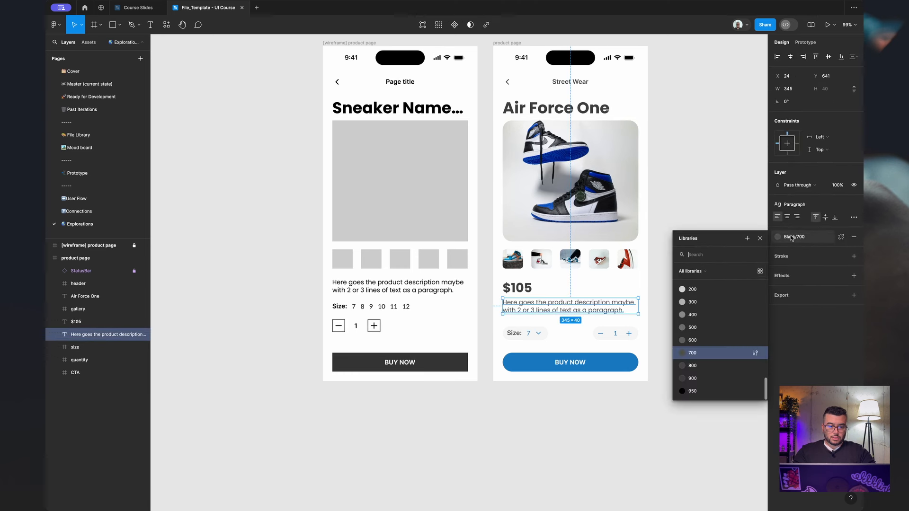
pyautogui.click(697, 345)
pyautogui.click(687, 313)
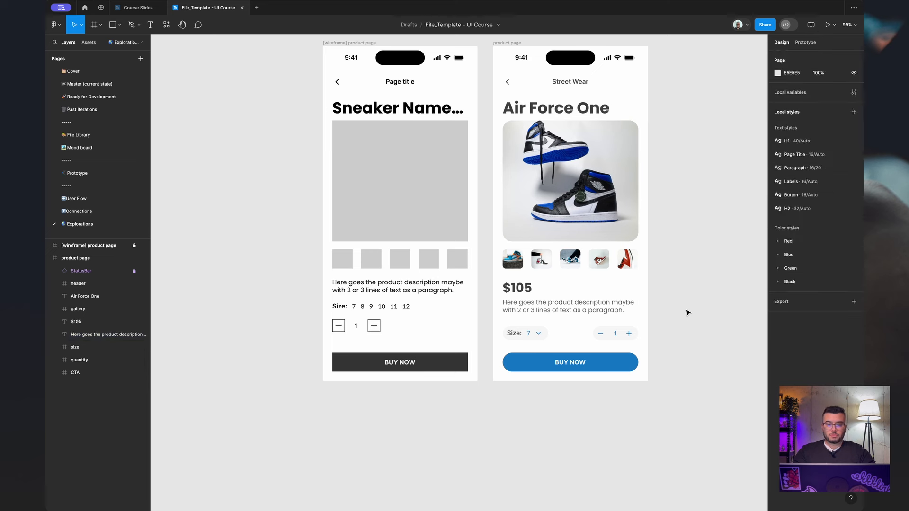
# Open the Mood board page and examine its collected sneaker and shop reference designs.
pyautogui.scroll(2, 688, 313)
pyautogui.hscroll(2, 688, 312)
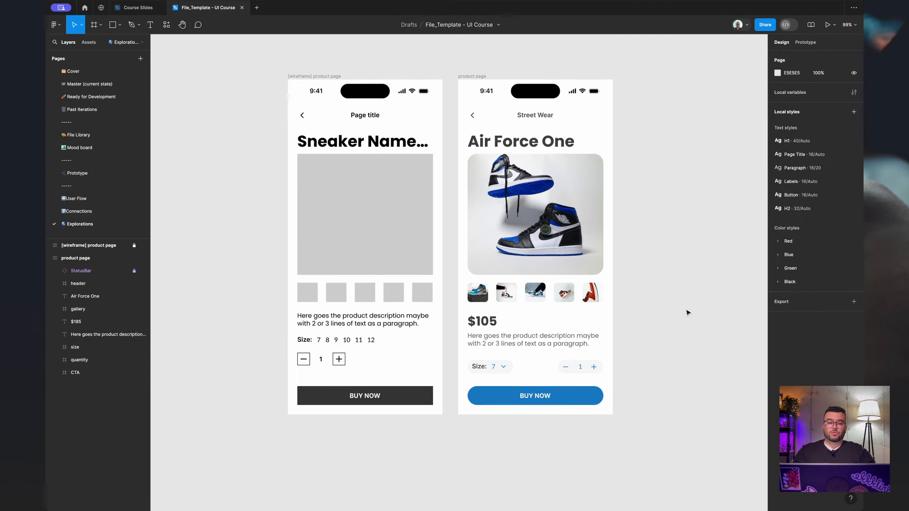
pyautogui.scroll(2, 687, 312)
pyautogui.hscroll(-1, 688, 312)
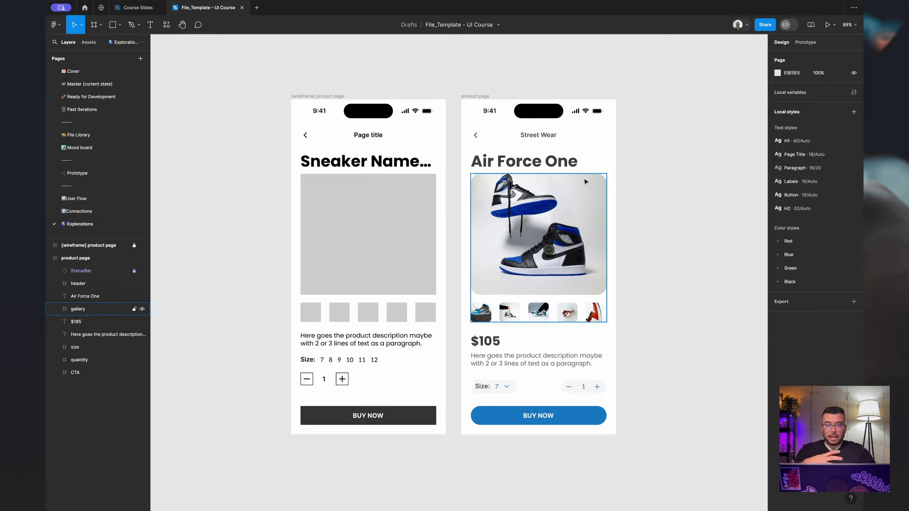
pyautogui.click(81, 148)
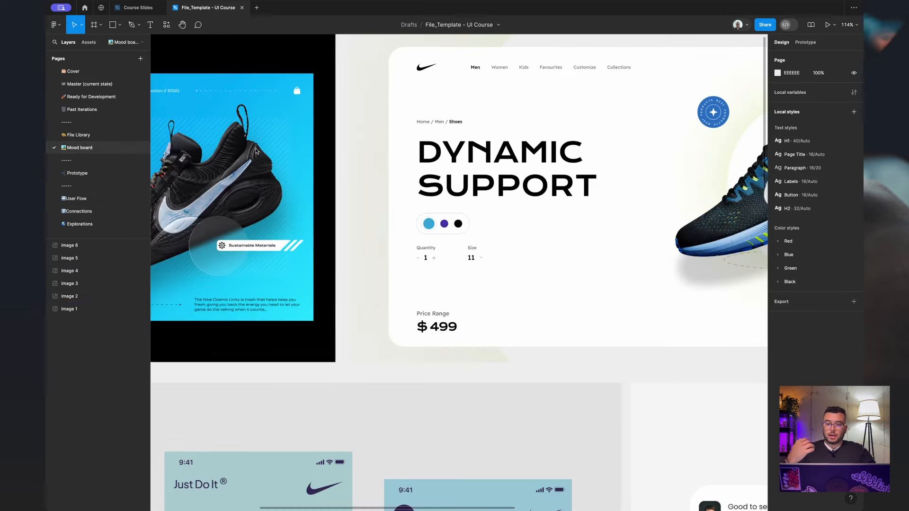
pyautogui.scroll(-5, 410, 251)
pyautogui.scroll(-5, 410, 252)
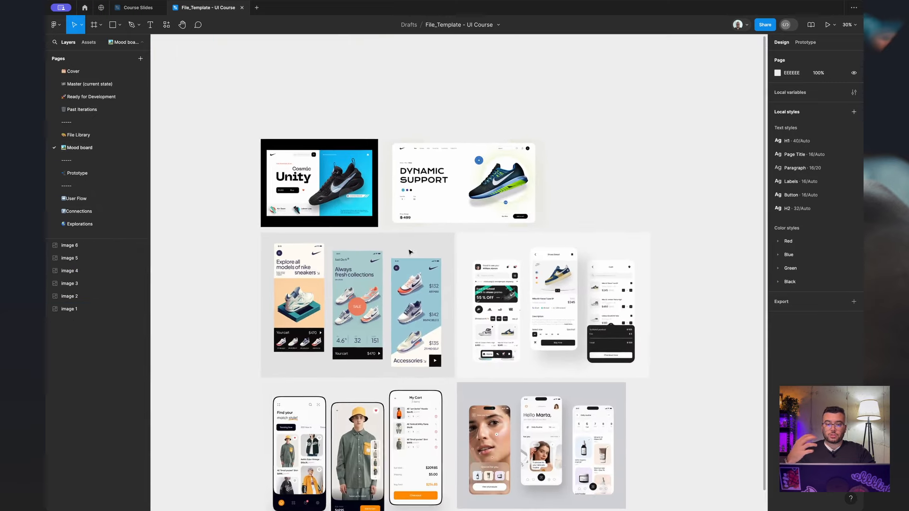